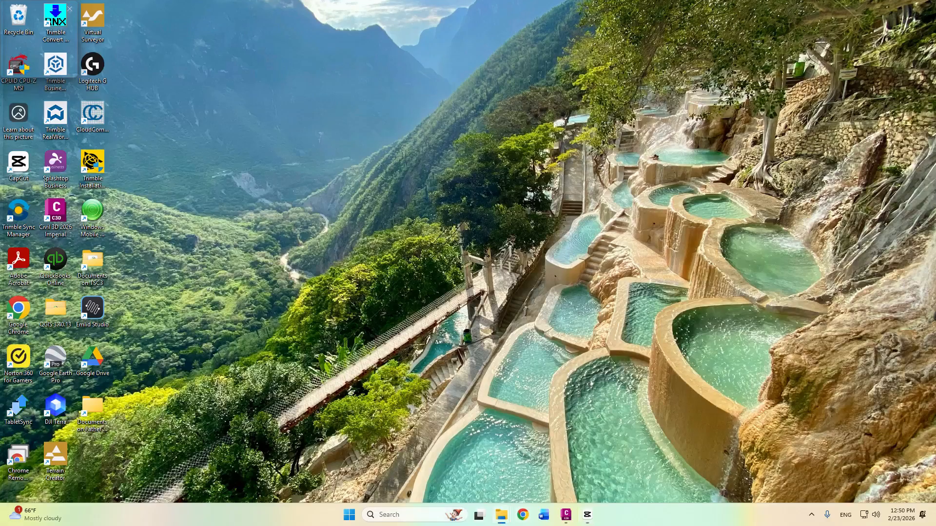
- Import 26-107.2026.02.19 GPS.jxl from the thanksbud folder into Trimble Business Center, converting the project to the imported file's coordinate system definition
left_click_drag(0, 117, 715, 138)
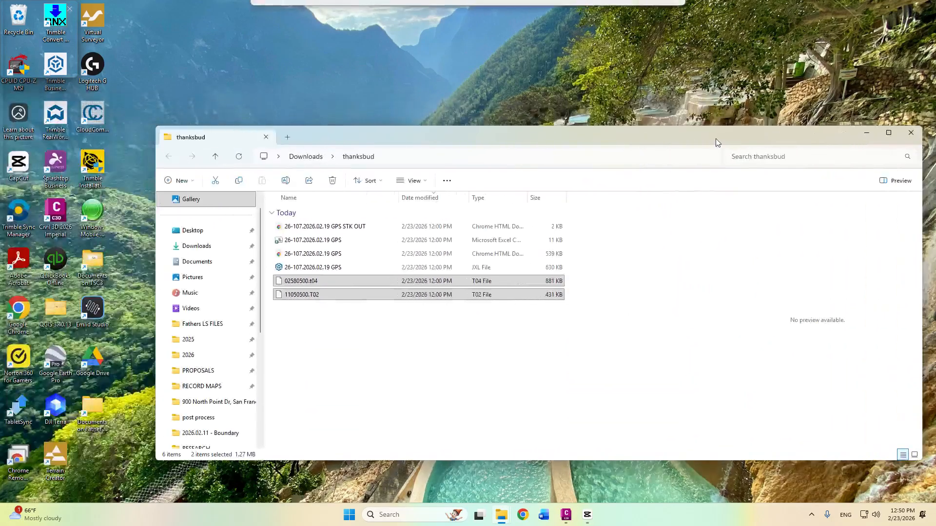
left_click(331, 333)
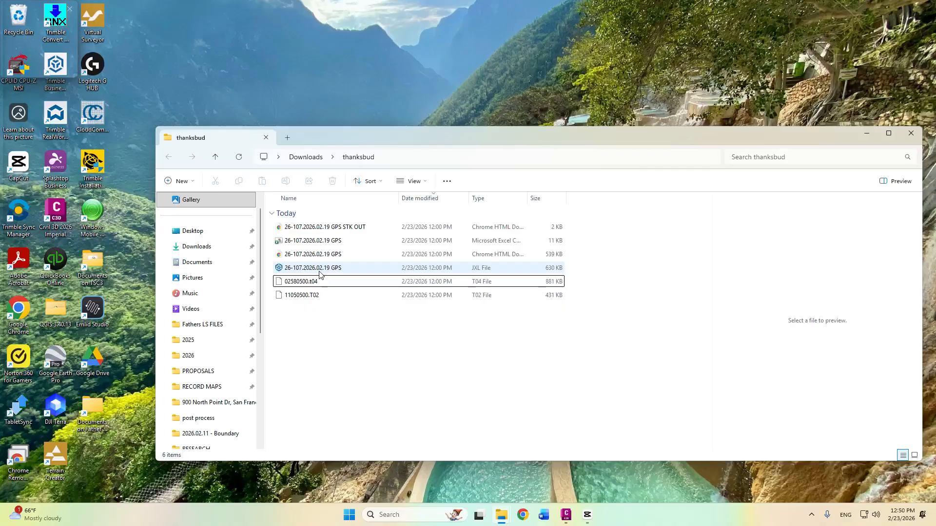
left_click(320, 272)
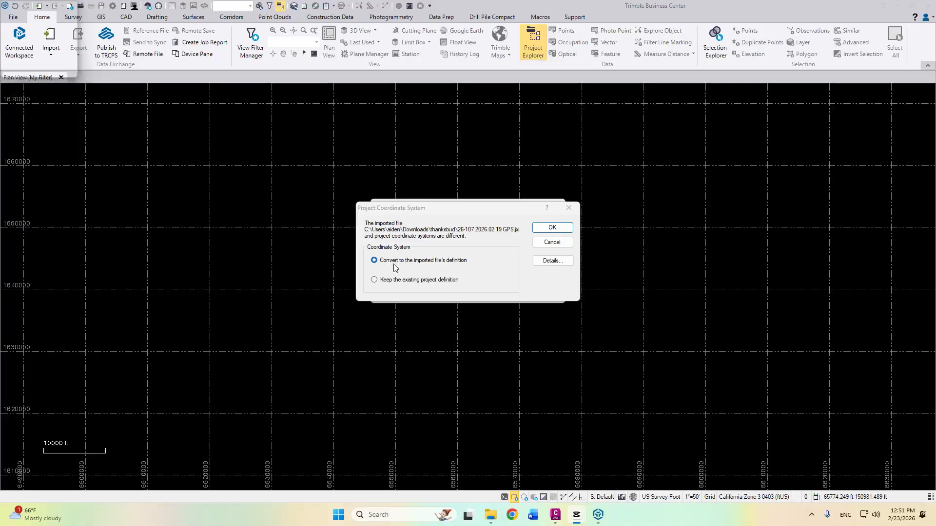
left_click(551, 228)
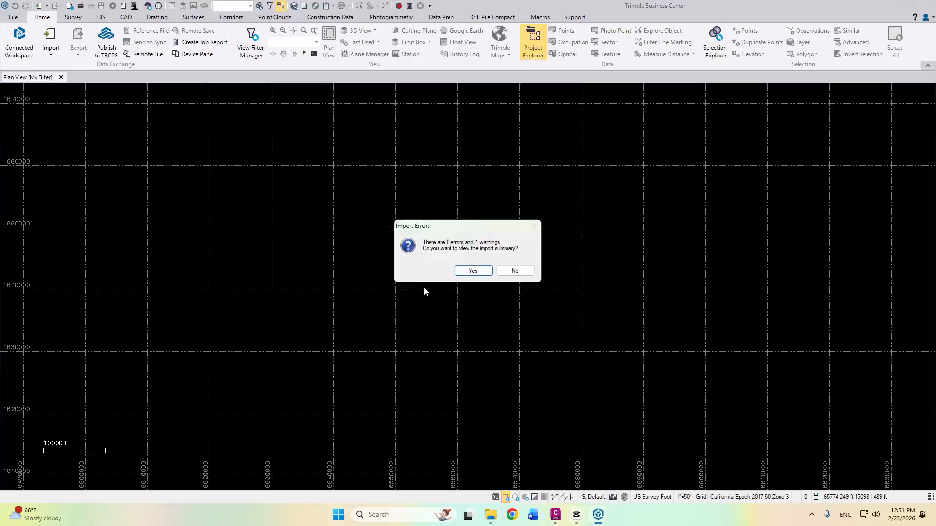
- Review the import summary report for the JXL file and close the open browser windows
left_click(474, 271)
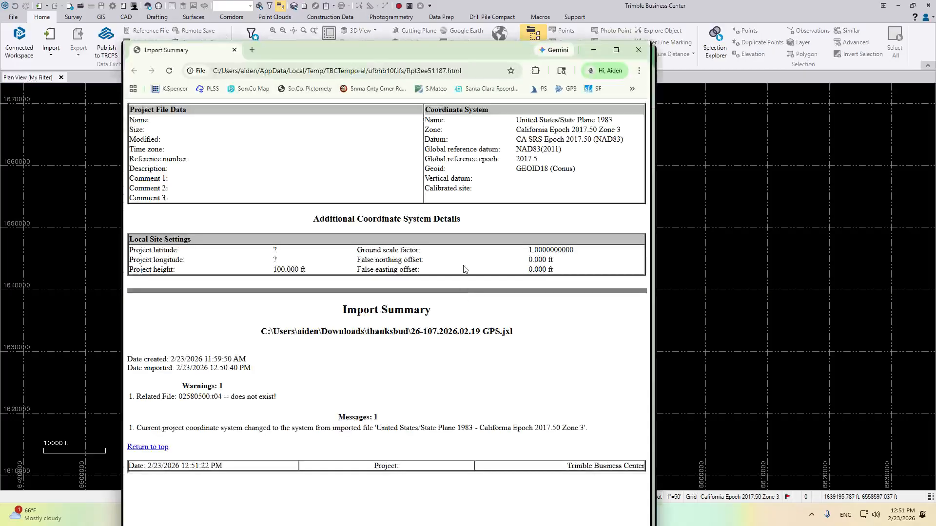
left_click(615, 50)
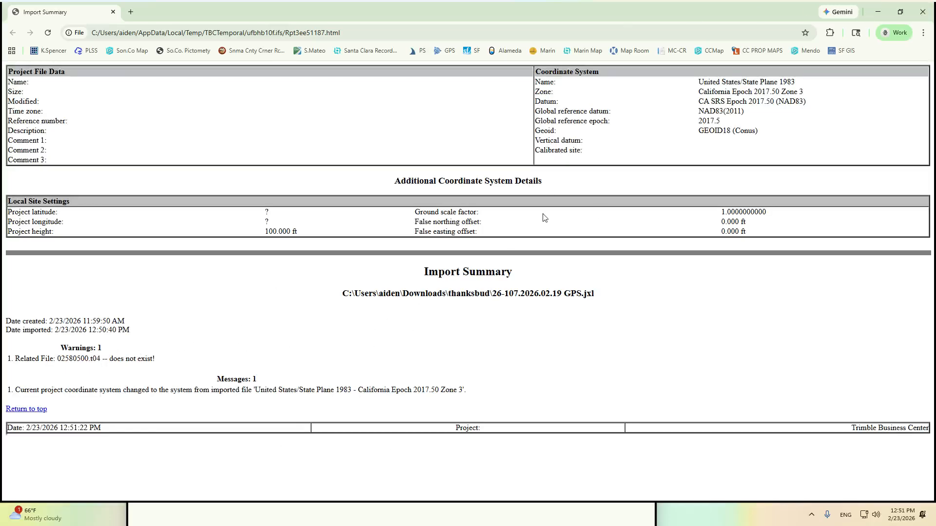
left_click(922, 11)
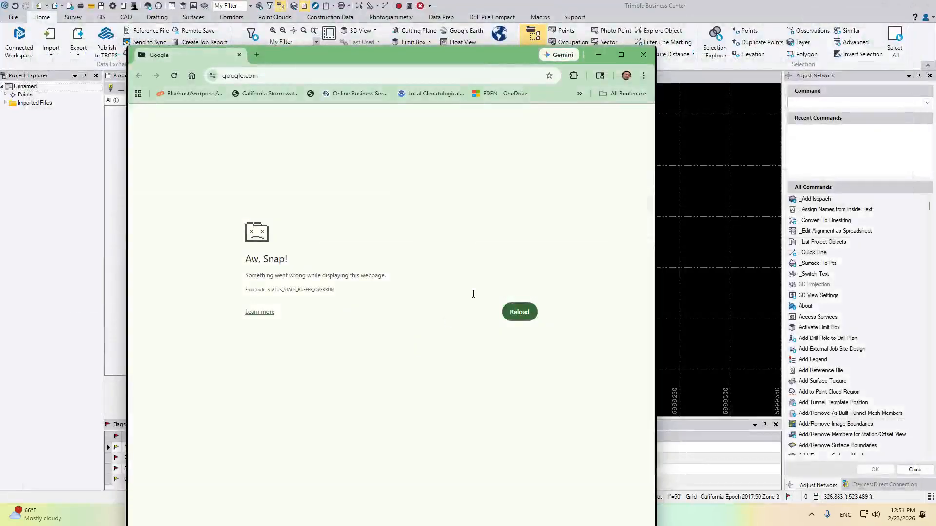
left_click(643, 55)
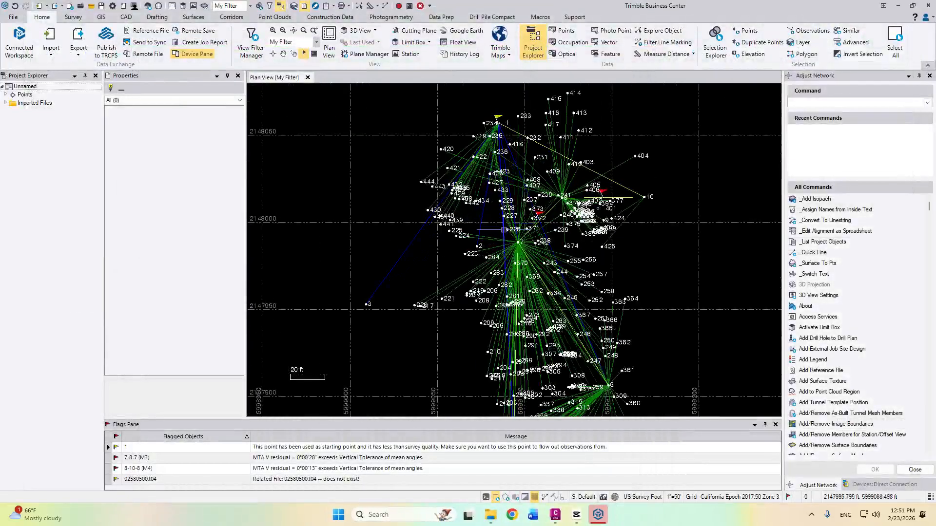
- Locate the raw GNSS files 02580500.t04 and 11050500.T02 in the thanksbud folder and return to the project
mouse_move(497, 520)
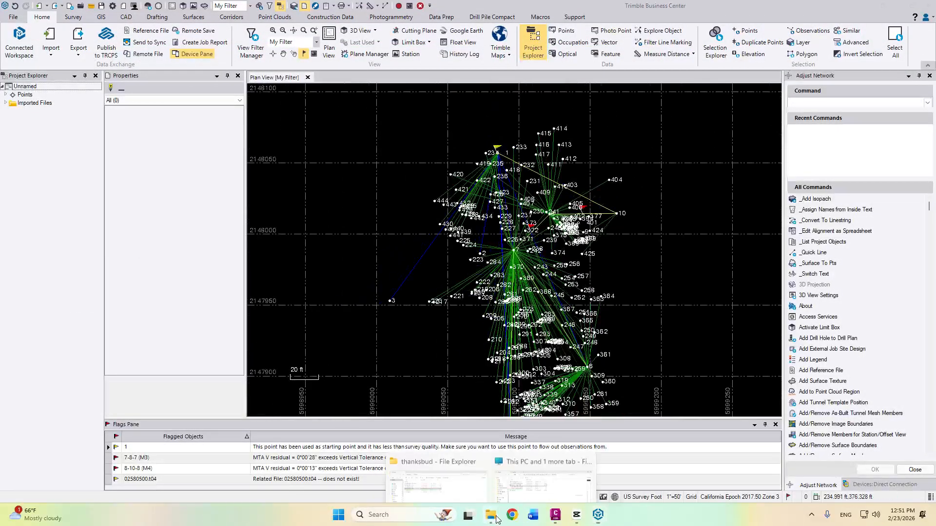
left_click(436, 482)
left_click_drag(395, 131, 555, 256)
left_click_drag(485, 437, 462, 407)
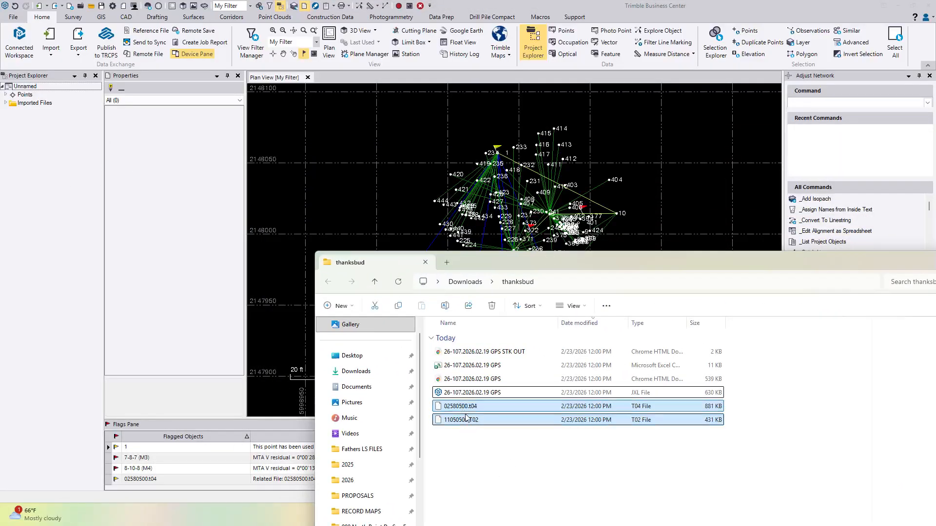
left_click(362, 181)
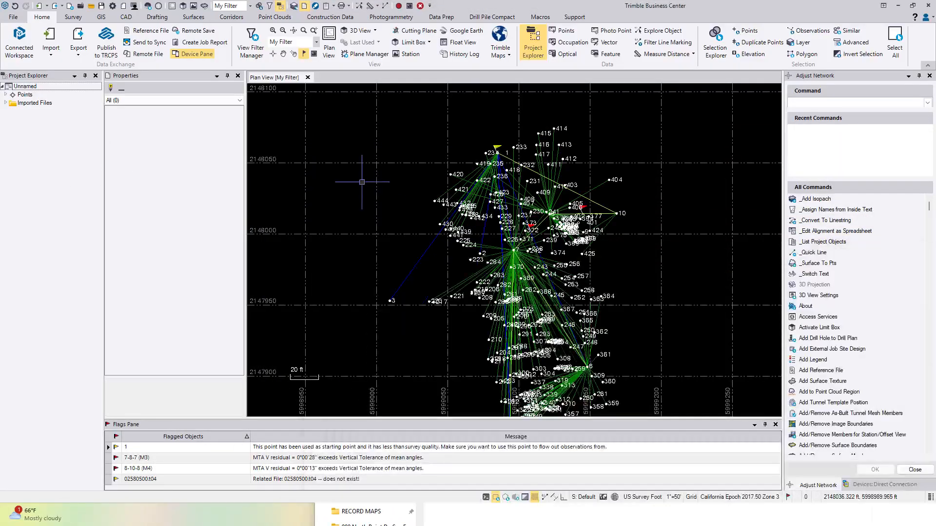
- Examine point 1, point 2 and the RTK vector 1-2 (V1) in the point list and plan view
left_click(6, 94)
left_click(23, 103)
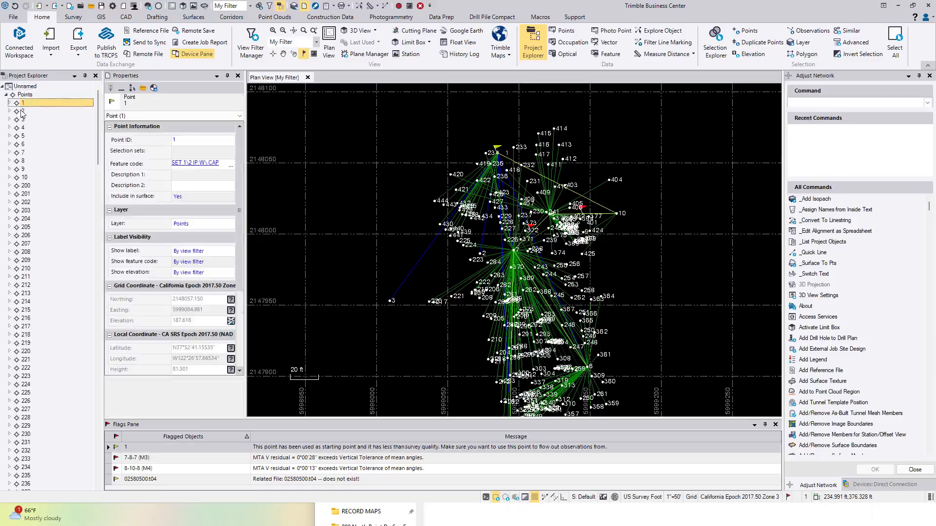
double_click(22, 111)
left_click(33, 119)
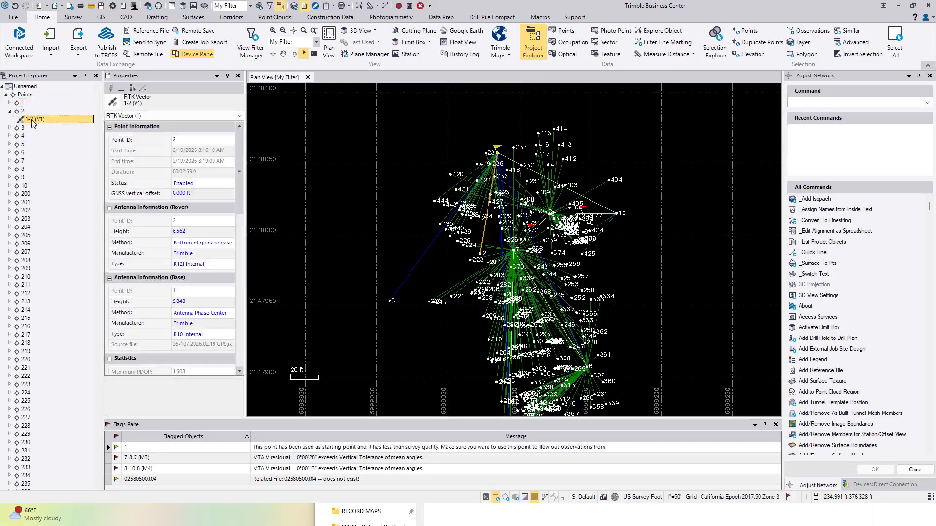
left_click(434, 126)
scroll(457, 144, "up", 8)
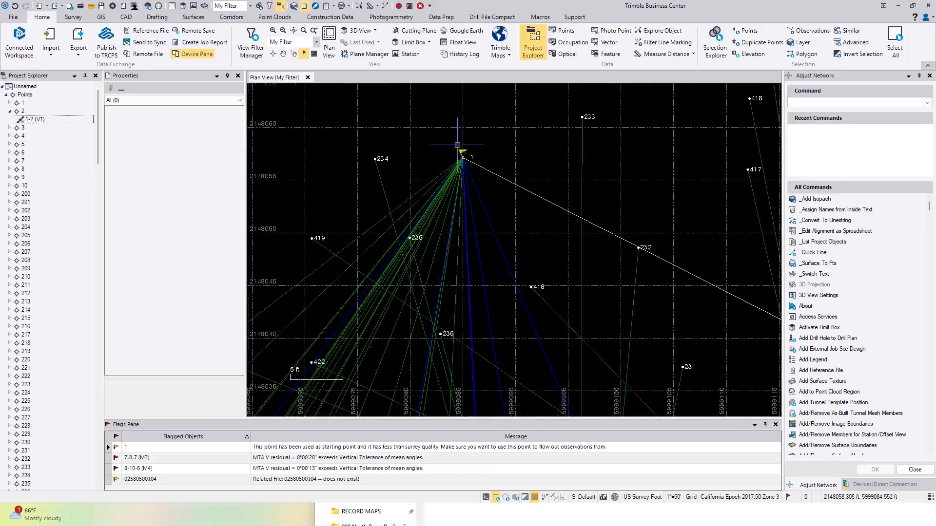
scroll(458, 145, "down", 10)
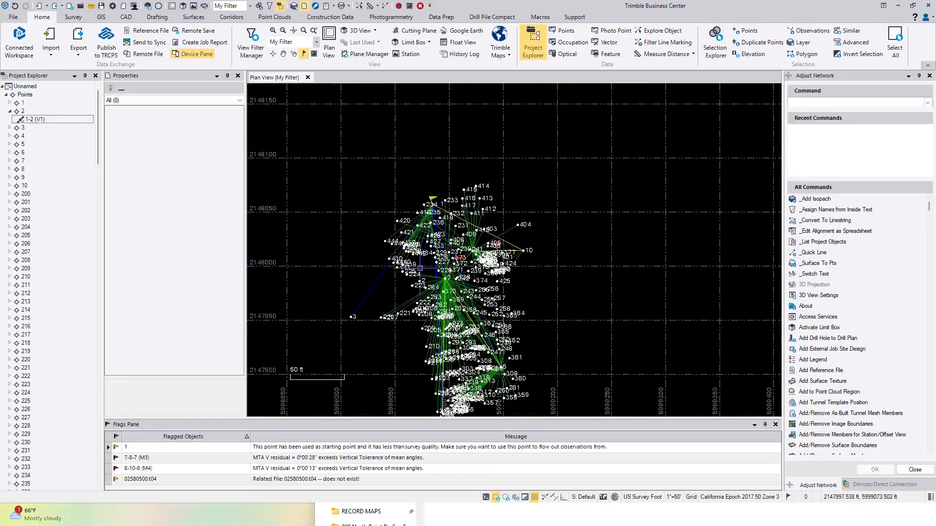
left_click_drag(420, 268, 442, 253)
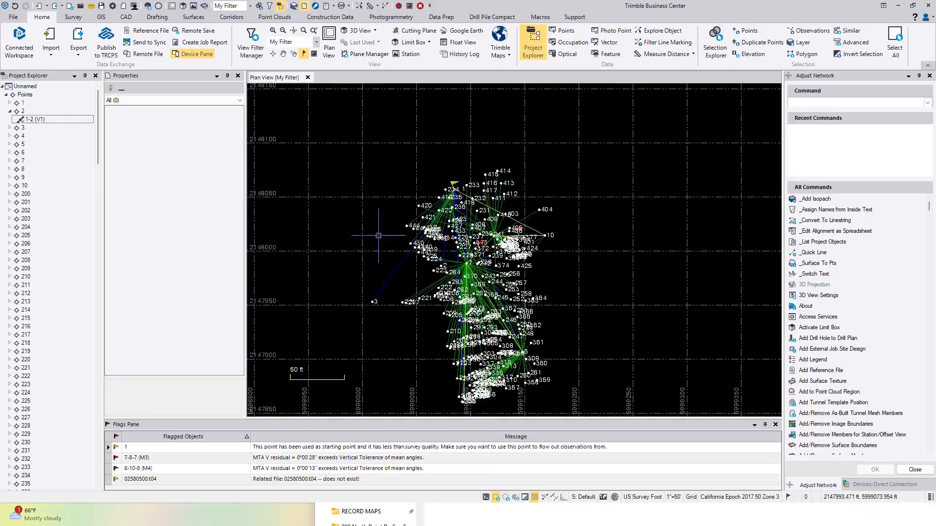
- Examine the properties of point 2 and the imported global coordinate of point 1
left_click(10, 111)
left_click(21, 112)
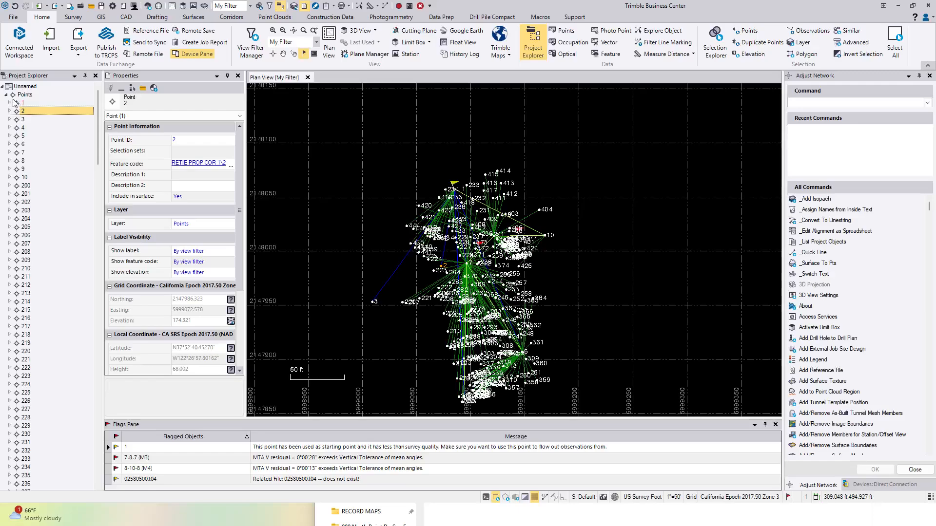
left_click(10, 102)
left_click(33, 110)
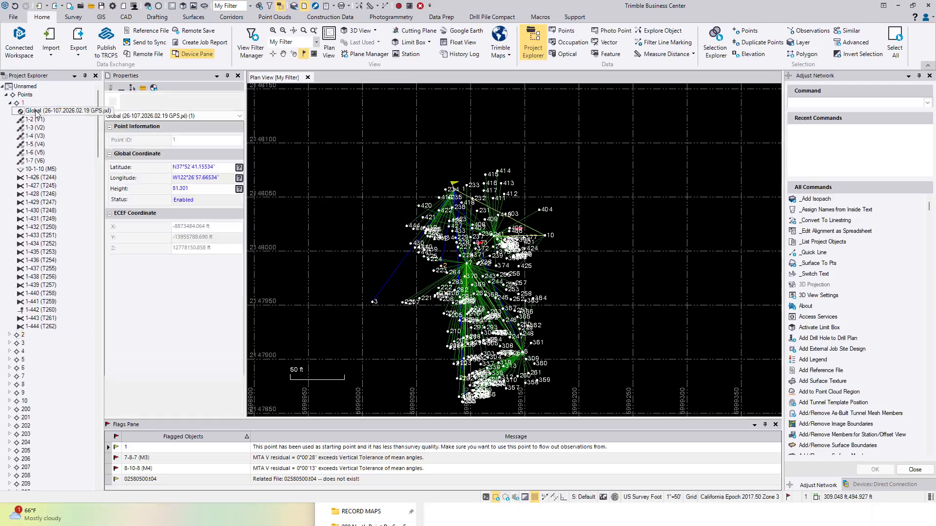
left_click(10, 104)
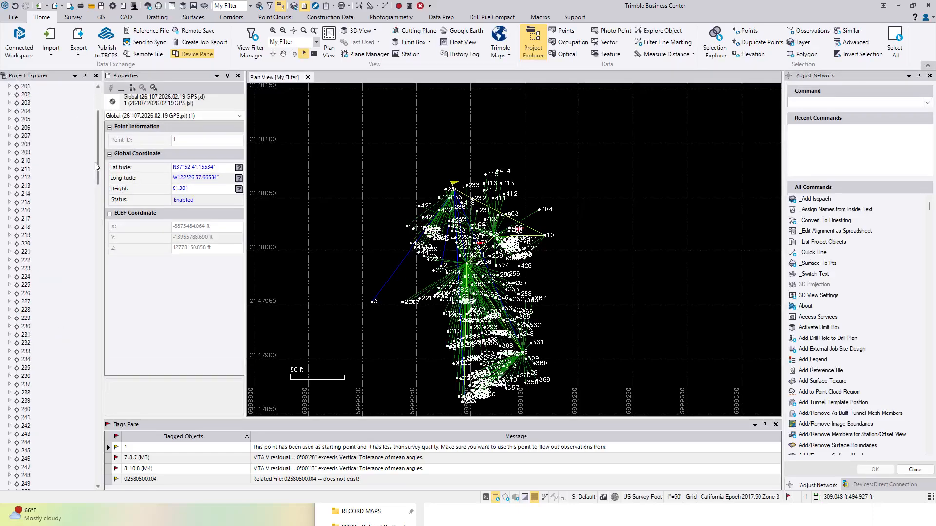
- Expand the second reference station 1 under the imported JXL file and compare its antenna information with RTK vector 1-2 (V1)
left_click_drag(98, 163, 90, 483)
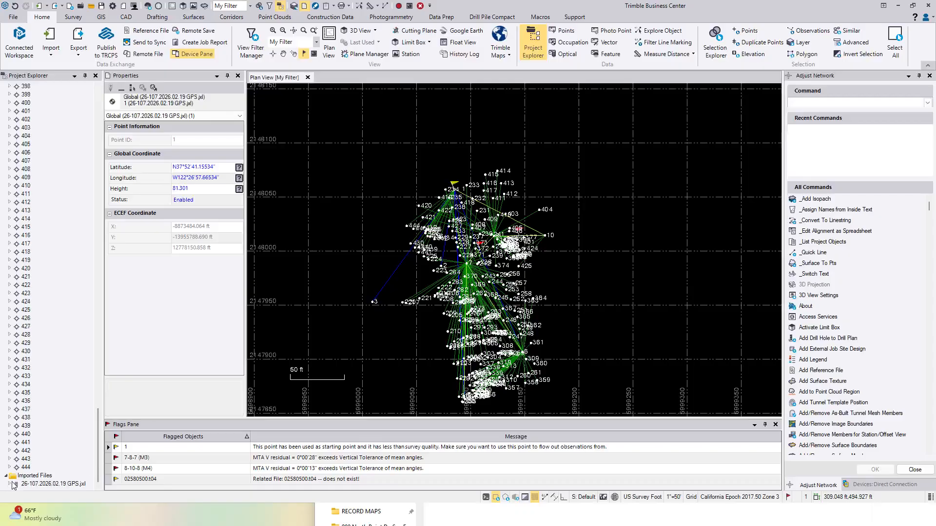
scroll(44, 453, "down", 4)
left_click(13, 409)
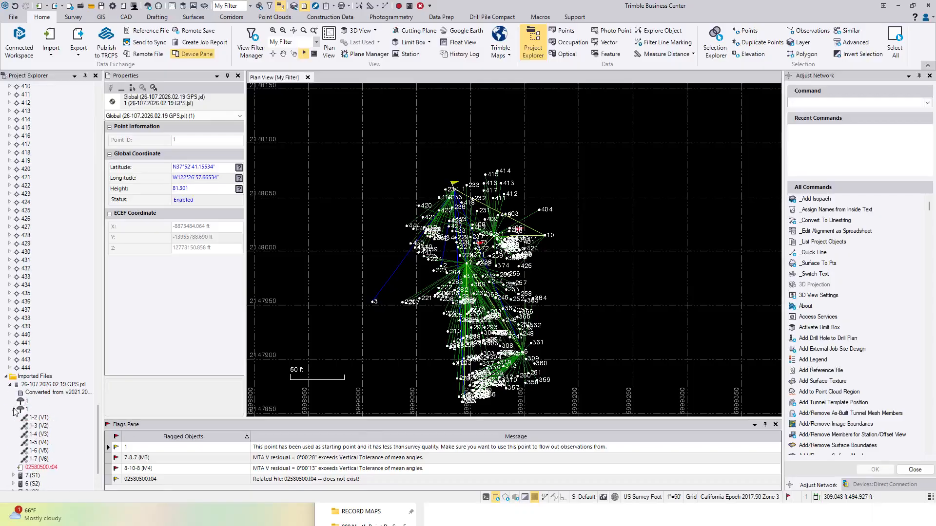
left_click(39, 418)
scroll(34, 429, "down", 1)
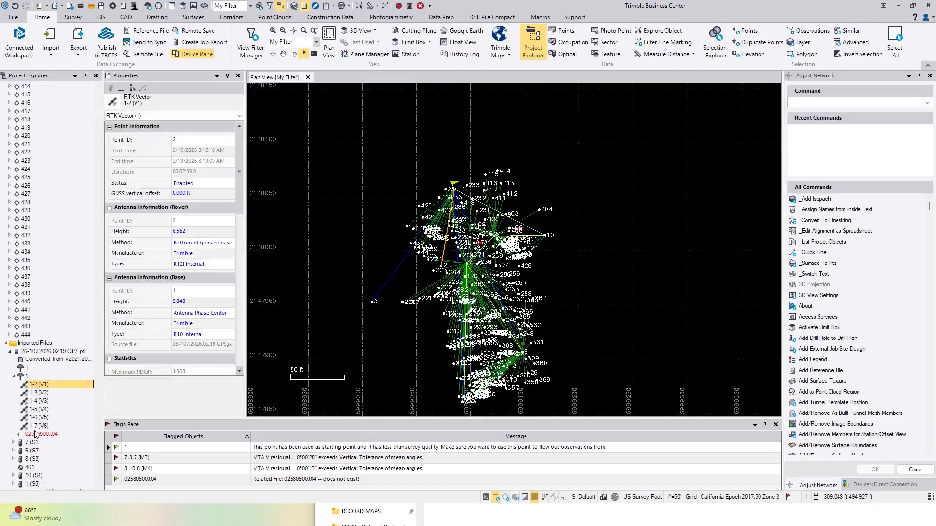
left_click(27, 376)
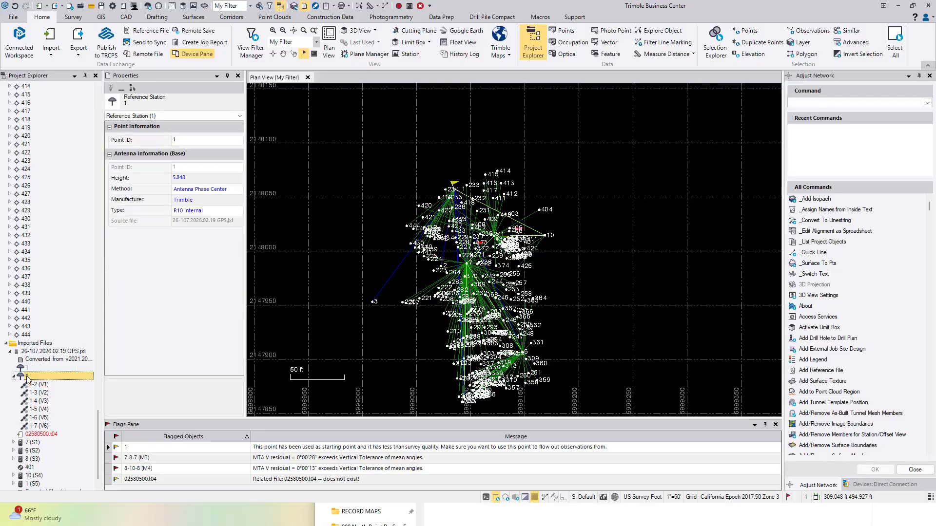
scroll(49, 388, "down", 1)
left_click(39, 379)
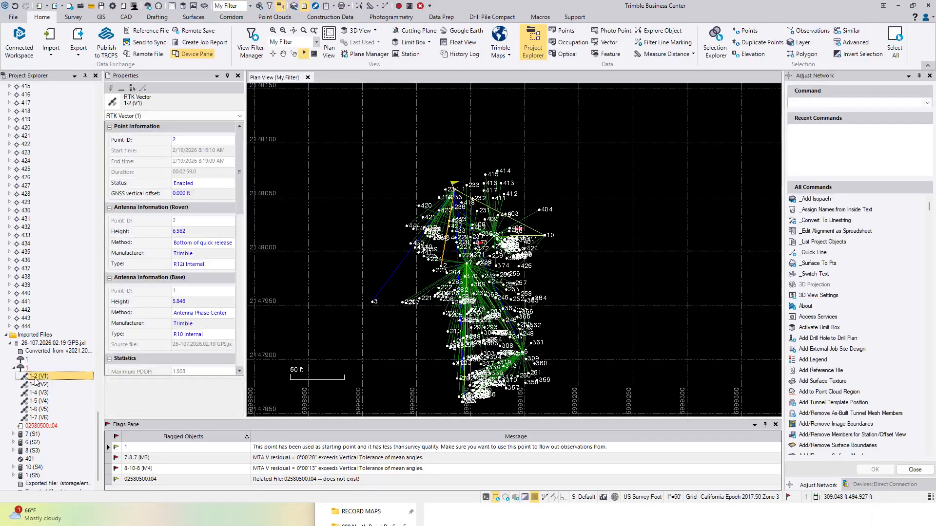
left_click(26, 368)
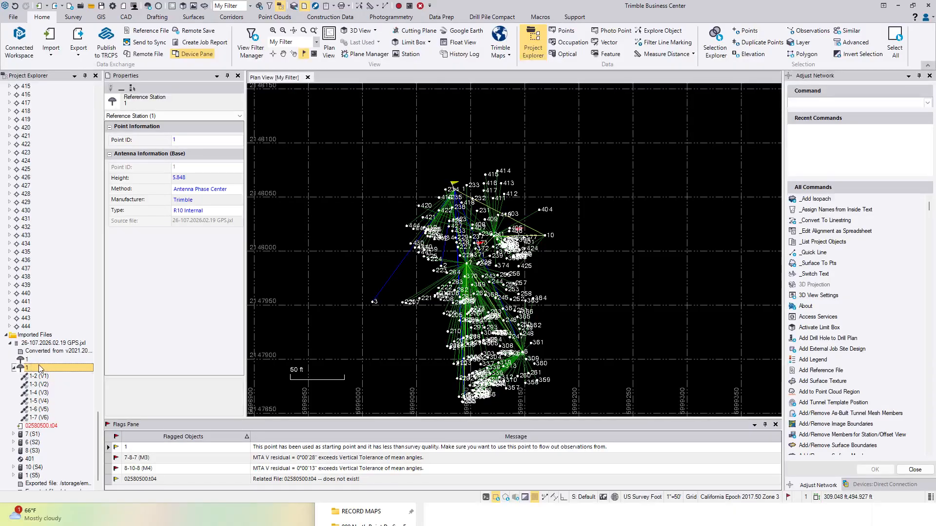
- Examine the properties of the base station's RTK vectors, from 1-2 (V1) through 1-7 (V6)
left_click(39, 376)
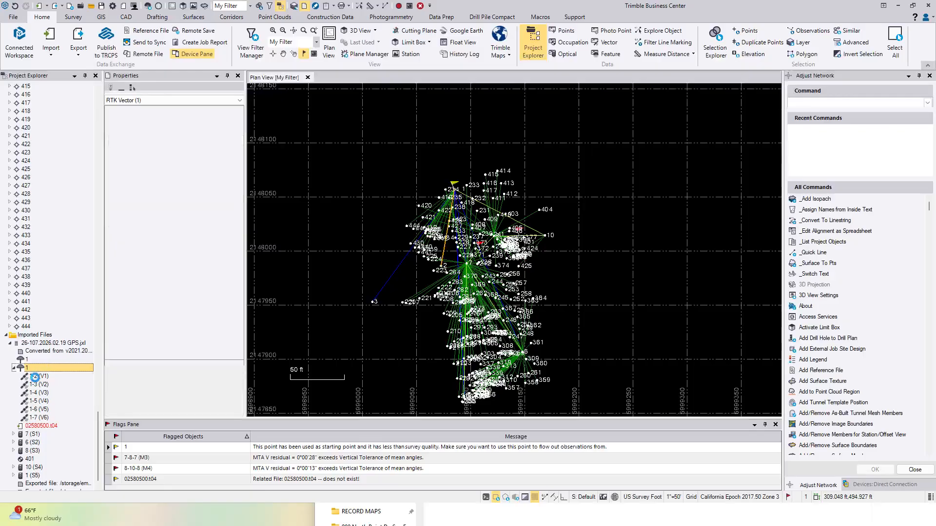
left_click(49, 384)
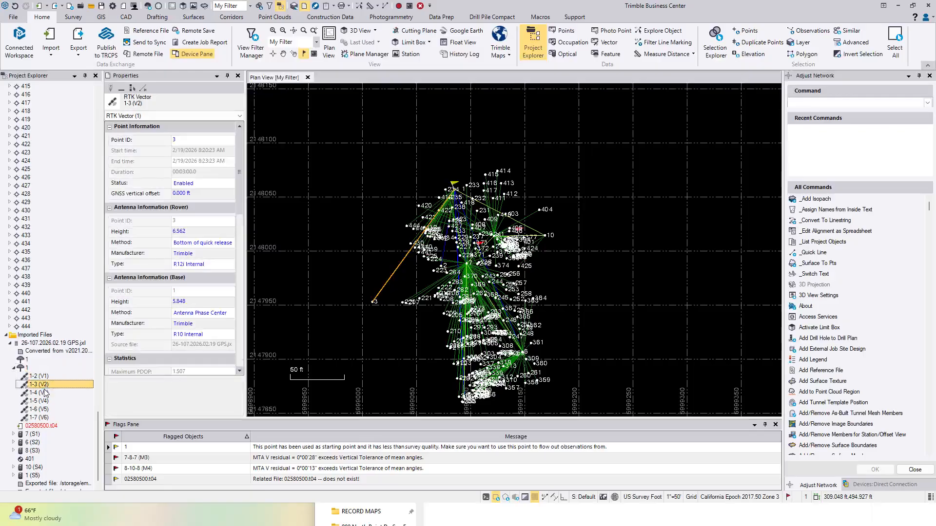
left_click(48, 393)
left_click(47, 410)
left_click(48, 419)
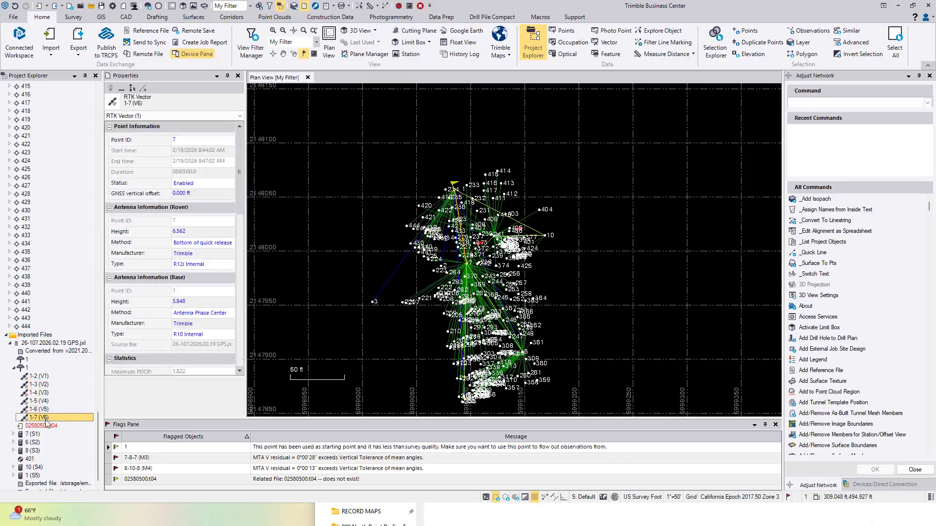
- Check the file information of the related file 02580500.t04 under the imported JXL file
scroll(48, 420, "down", 1)
left_click(47, 418)
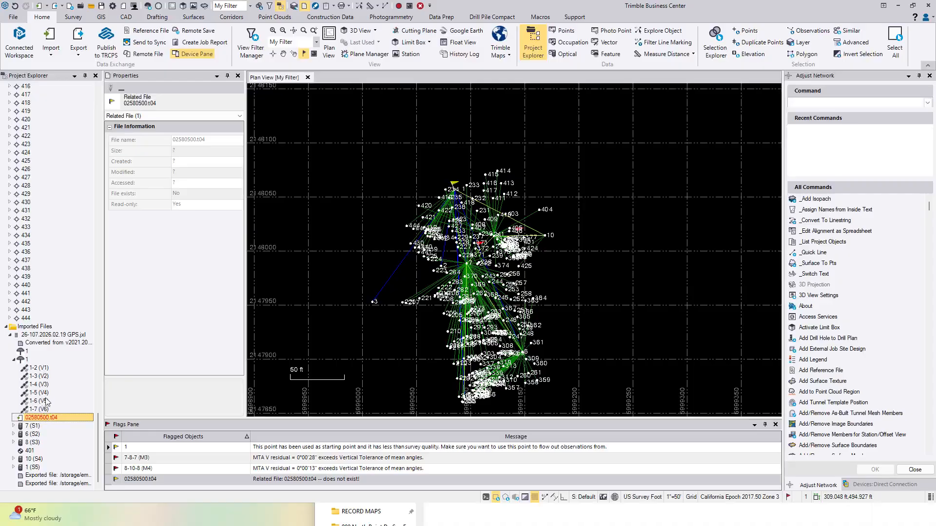
left_click(47, 410)
left_click(47, 417)
- Expand station setups 7 (S1) and 6 (S2) and examine S1's single backsight, backbearing 5 (R1) and observation 7-5 (T1)
left_click(14, 426)
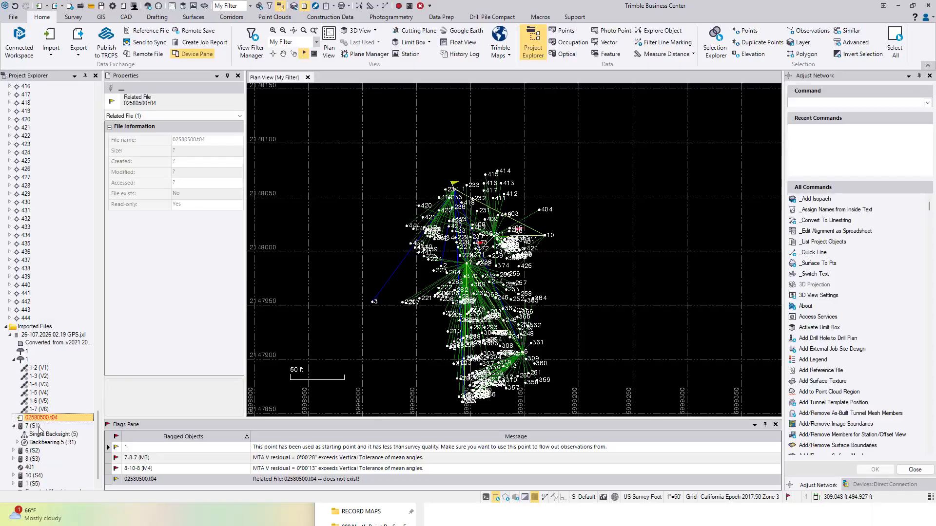
left_click(14, 451)
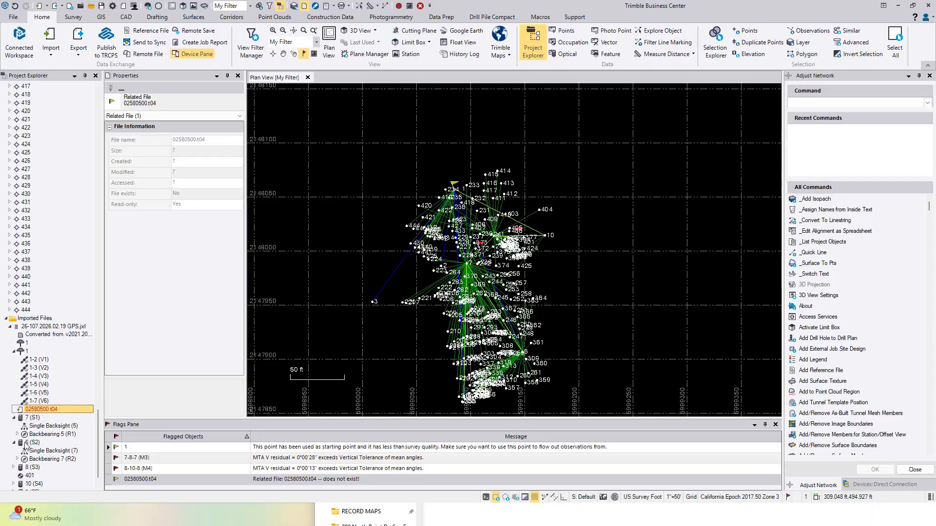
left_click(33, 425)
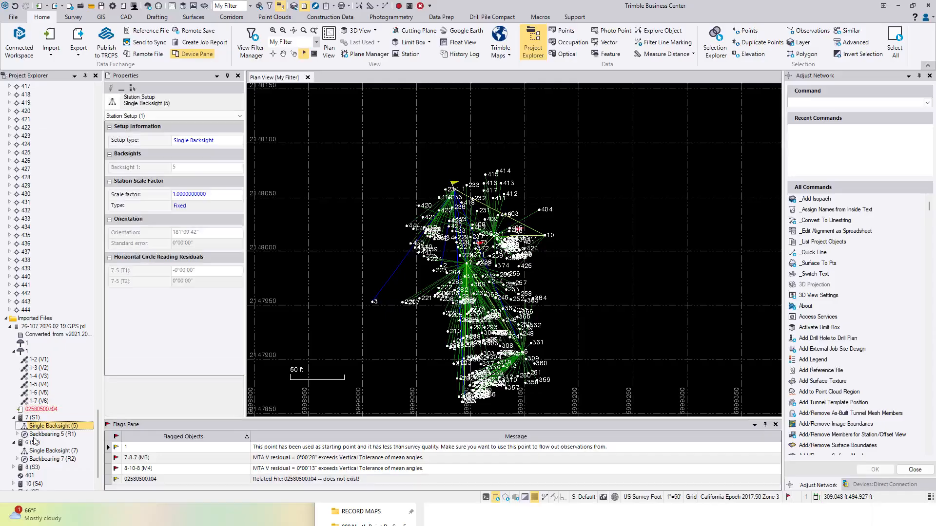
left_click(18, 434)
left_click(40, 442)
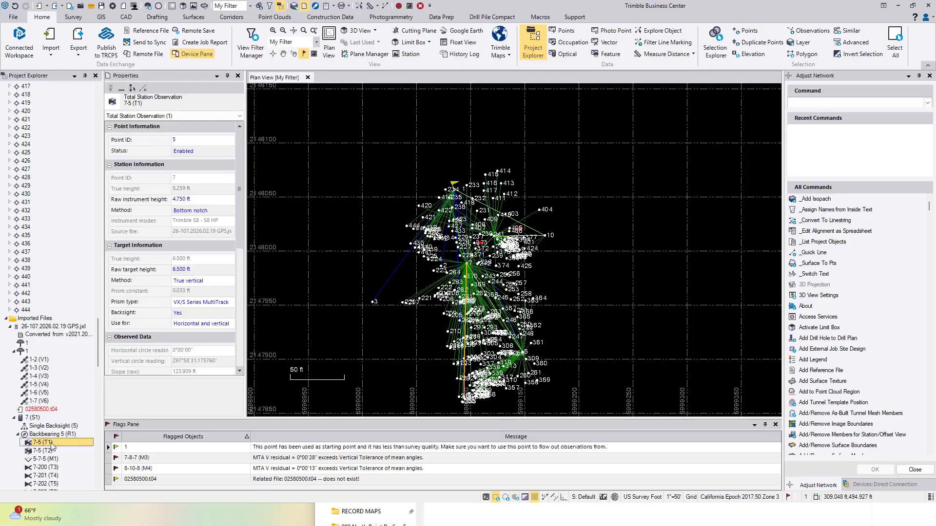
left_click(51, 427)
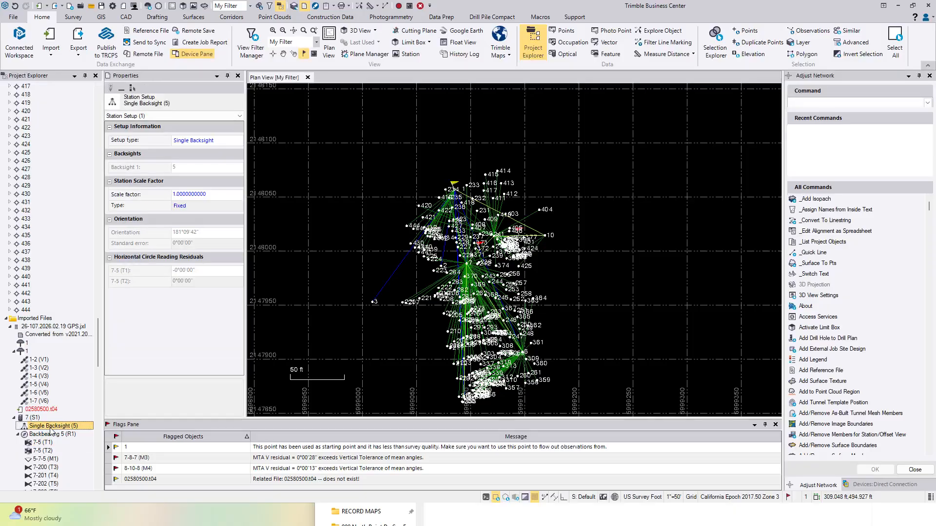
left_click(50, 435)
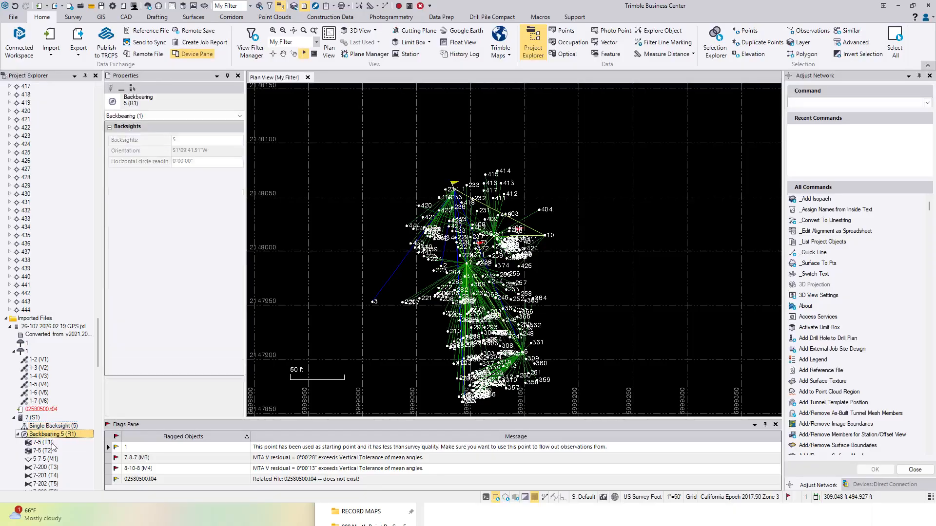
- Examine the station, target and observed data of observations 7-5 (T1), 7-5 (T2) and 7-200 (T3) under setup 7 (S1)
left_click(53, 444)
left_click(51, 450)
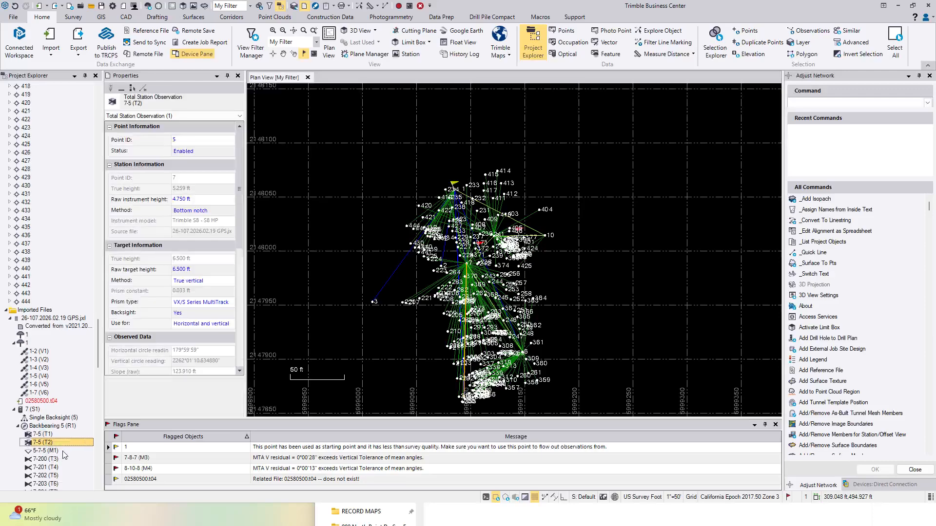
scroll(52, 452, "down", 1)
left_click(54, 444)
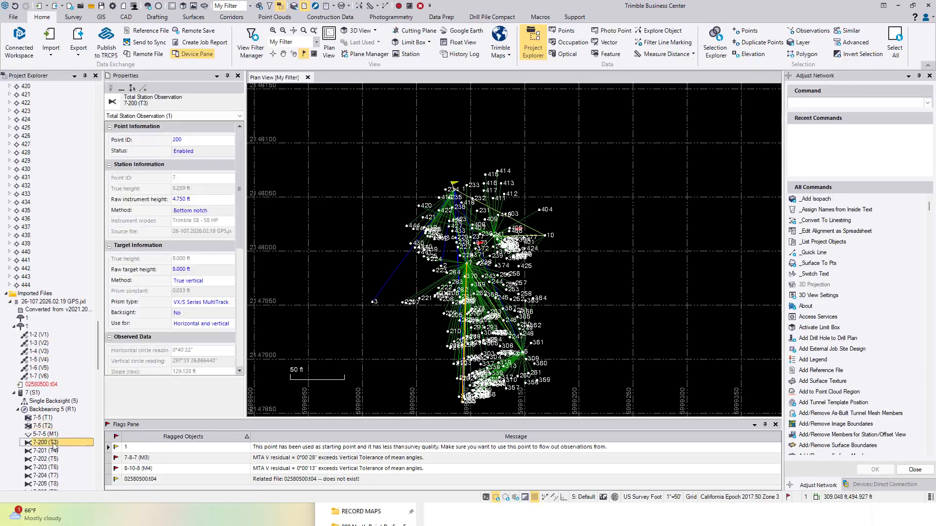
- Look through the remaining observations of setup 7 (S1) and examine the distance offset observation 7-255 (T58)
scroll(54, 439, "down", 3)
scroll(53, 432, "down", 6)
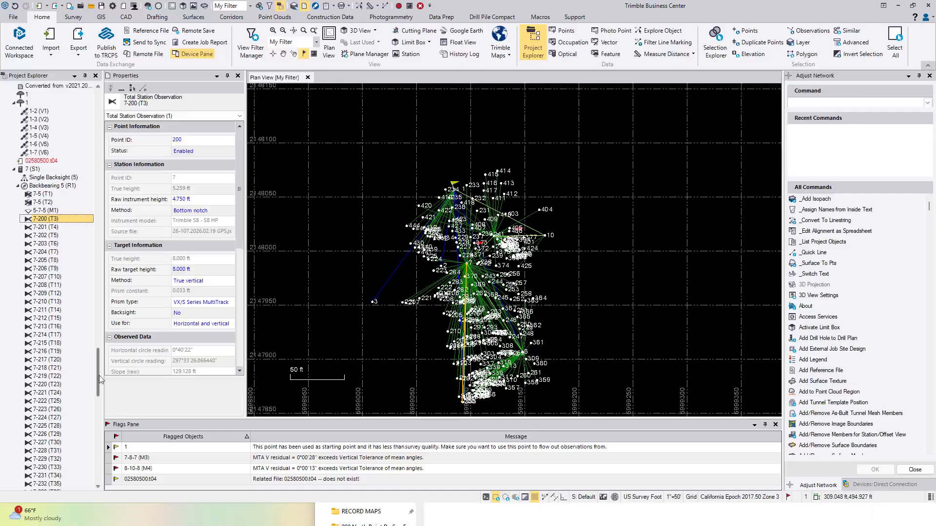
left_click_drag(98, 369, 98, 426)
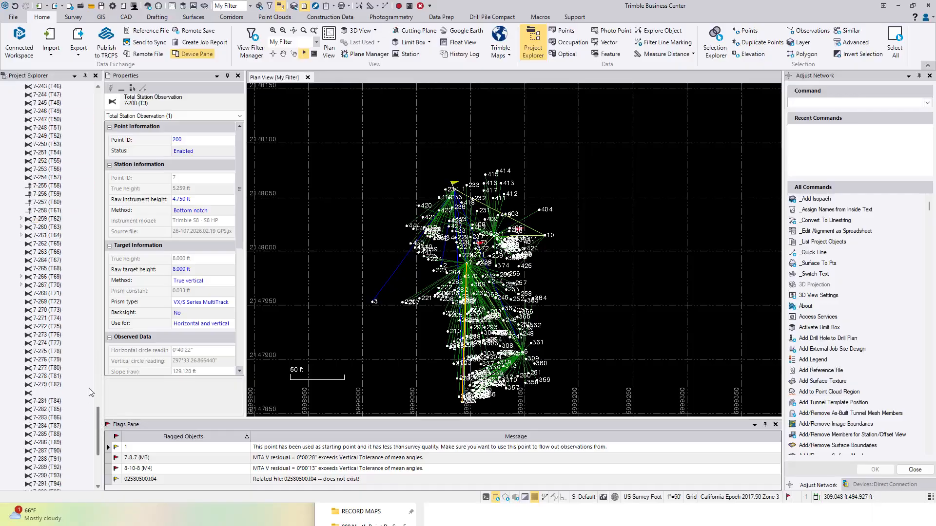
left_click(42, 186)
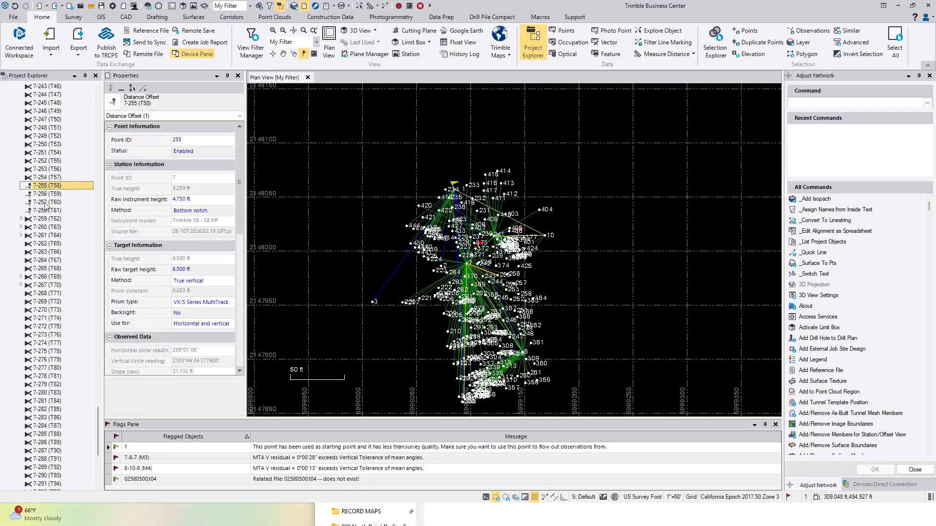
scroll(49, 210, "down", 2)
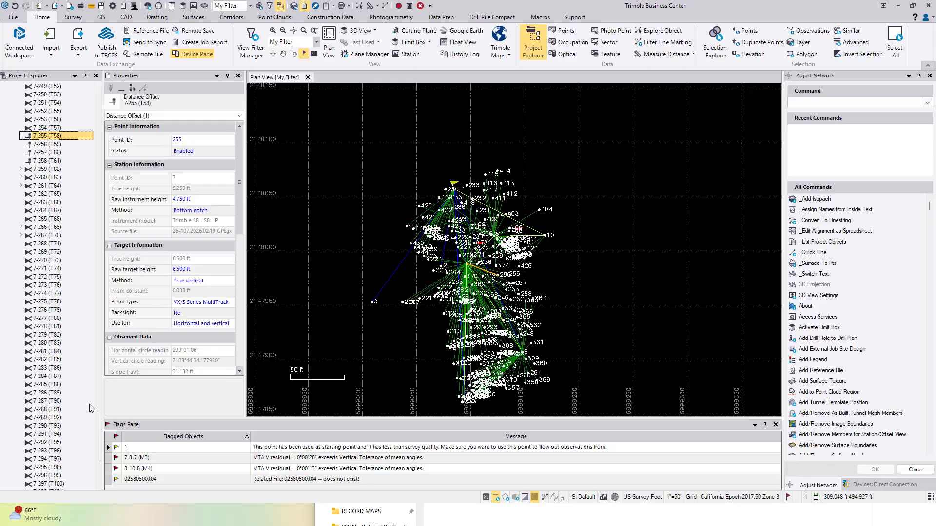
- Expand point 1, examine its global coordinate from the JXL file and look at the raw files in the thanksbud folder
left_click_drag(98, 416, 90, 89)
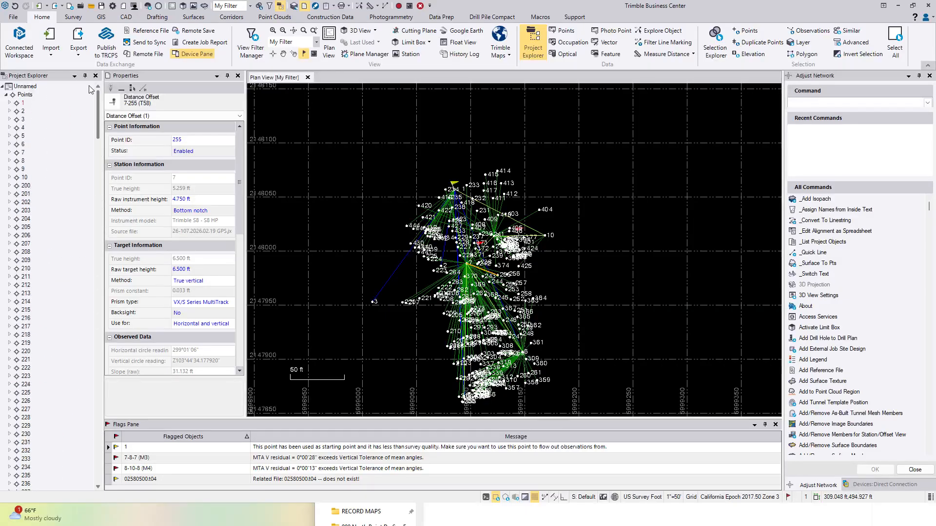
left_click(8, 103)
left_click(39, 111)
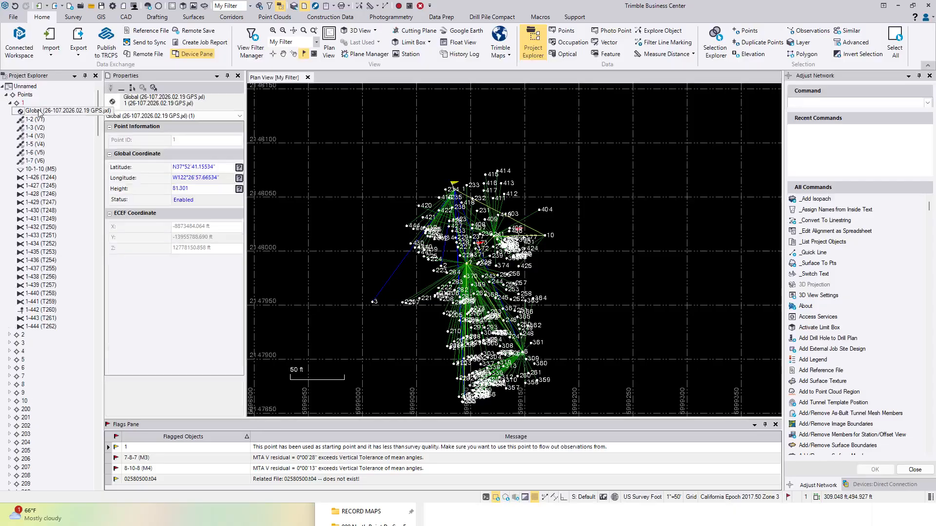
left_click(299, 156)
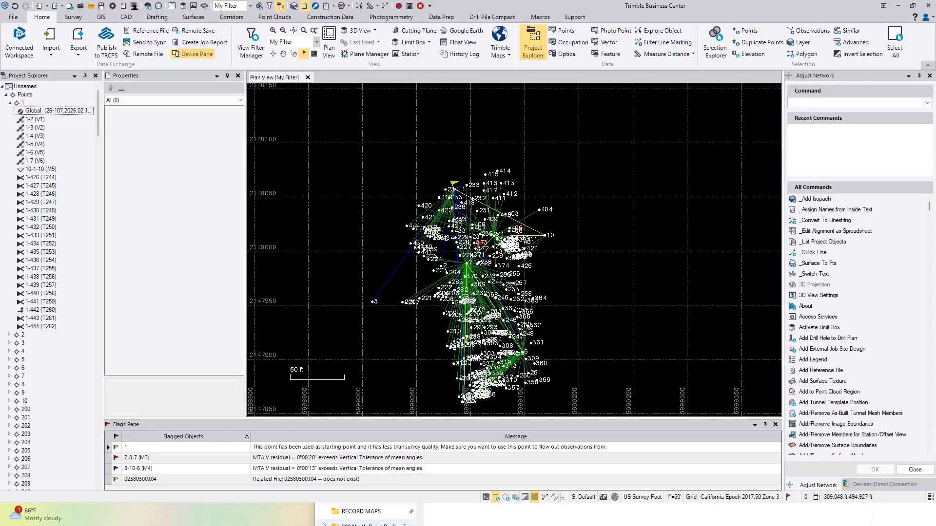
left_click(469, 521)
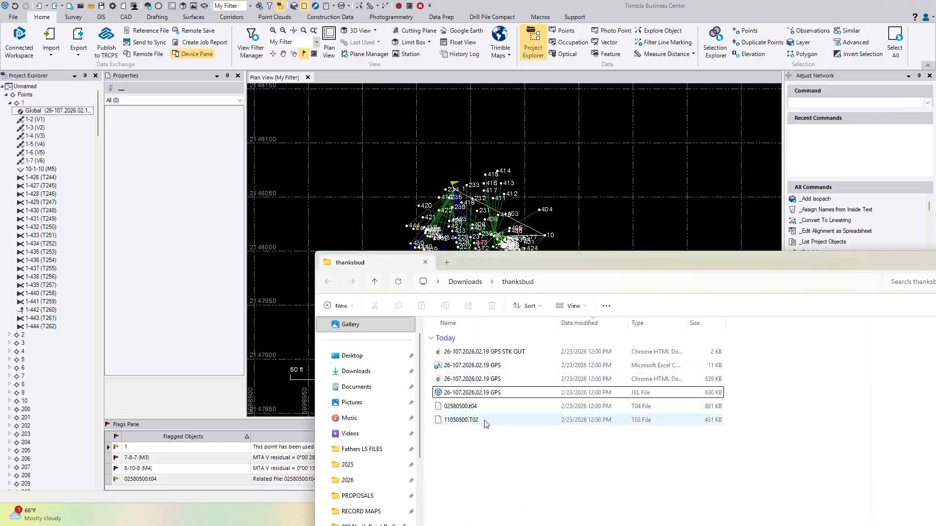
left_click_drag(484, 432, 21, 112)
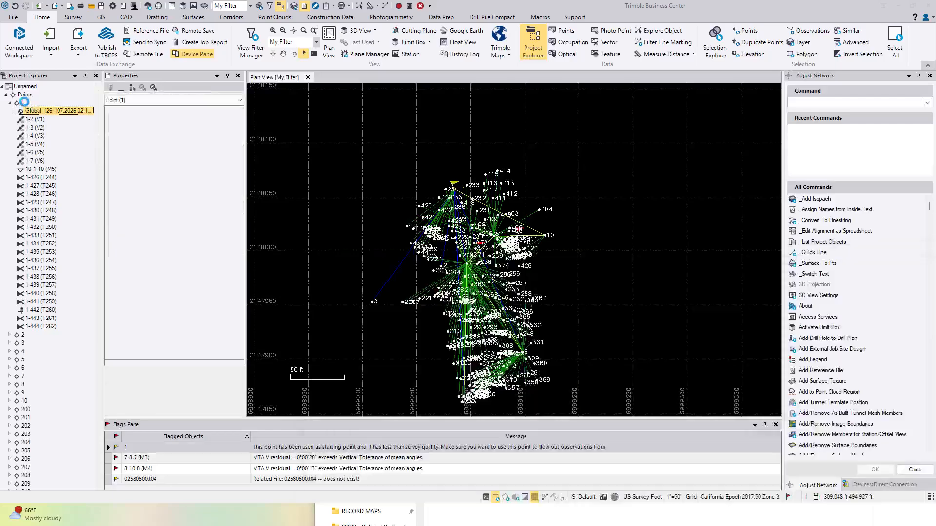
- Compare point 1's grid, local and global coordinates with its global coordinate record from the JXL file
left_click(23, 103)
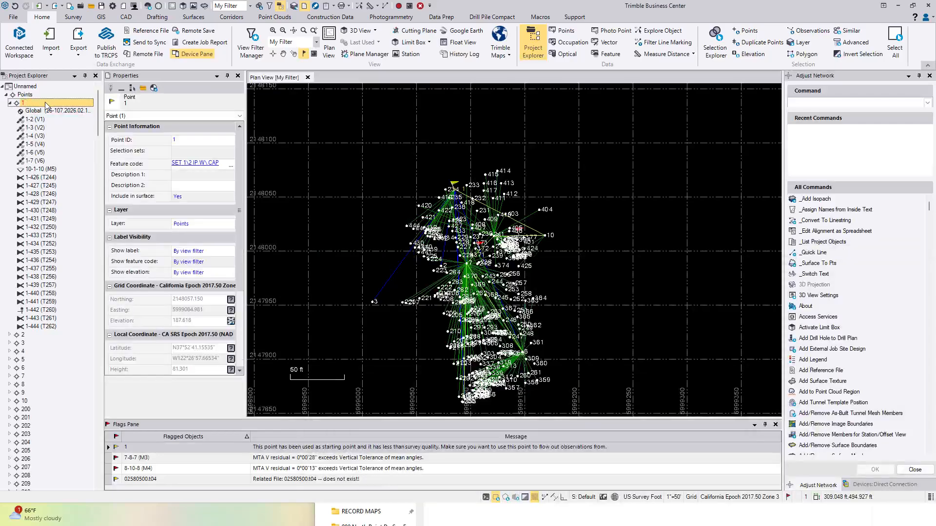
left_click(33, 111)
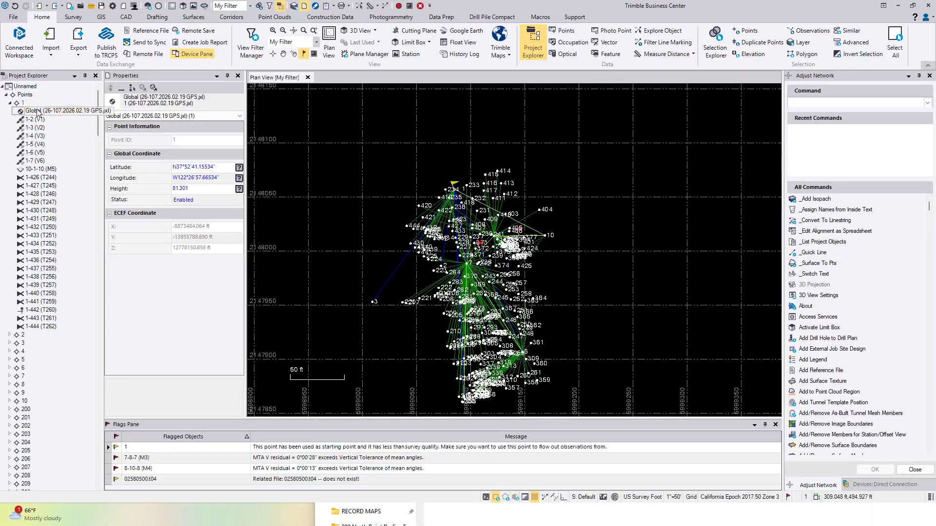
left_click(22, 103)
scroll(172, 251, "down", 4)
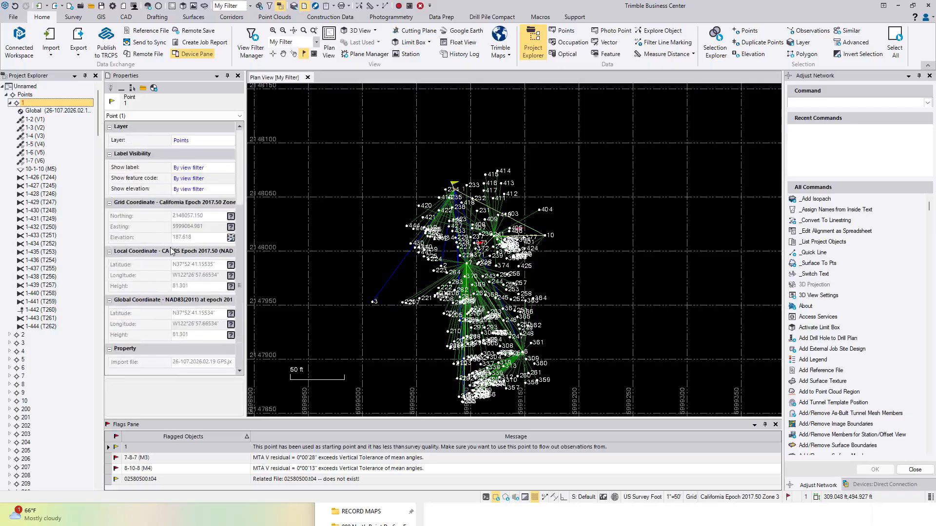
scroll(172, 250, "up", 4)
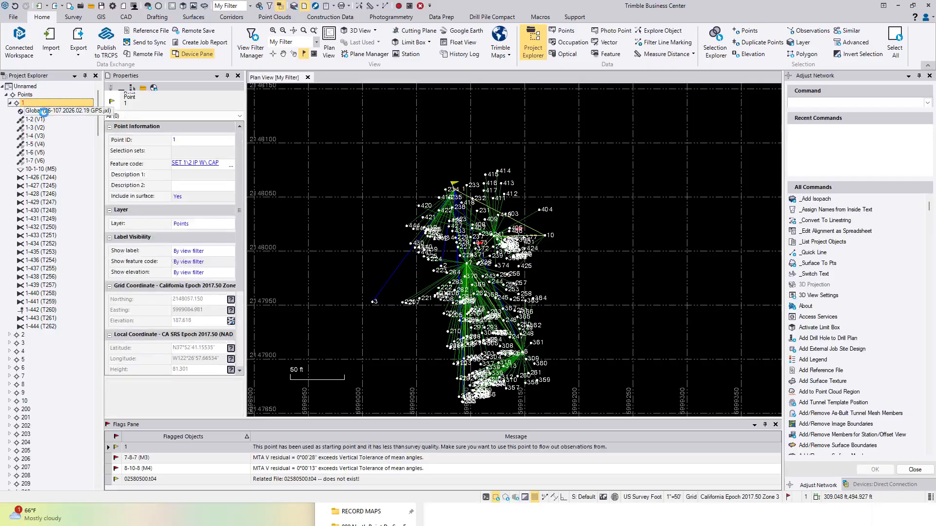
left_click(44, 112)
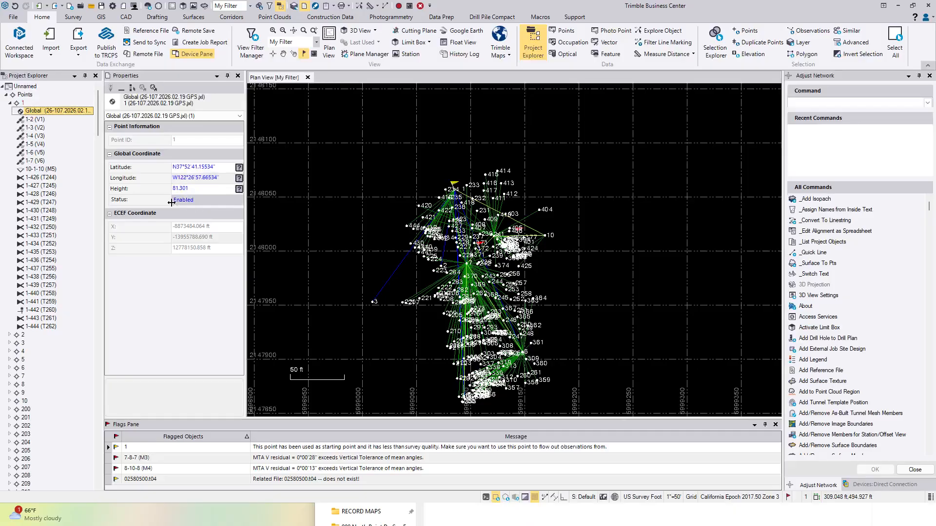
left_click(22, 102)
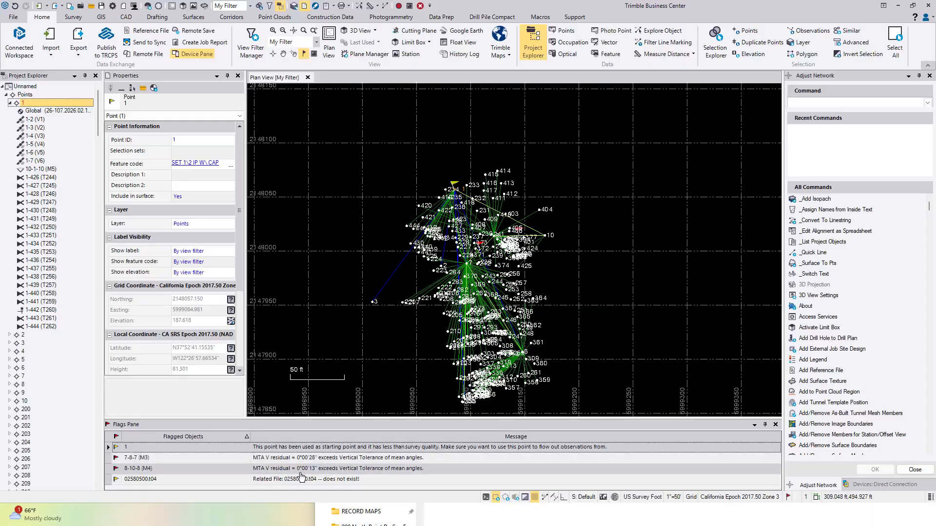
- Import the raw receiver files 02580500.t04 and 11050500.T02 from the thanksbud folder in File Explorer into the Trimble Business Center project
left_click(434, 517)
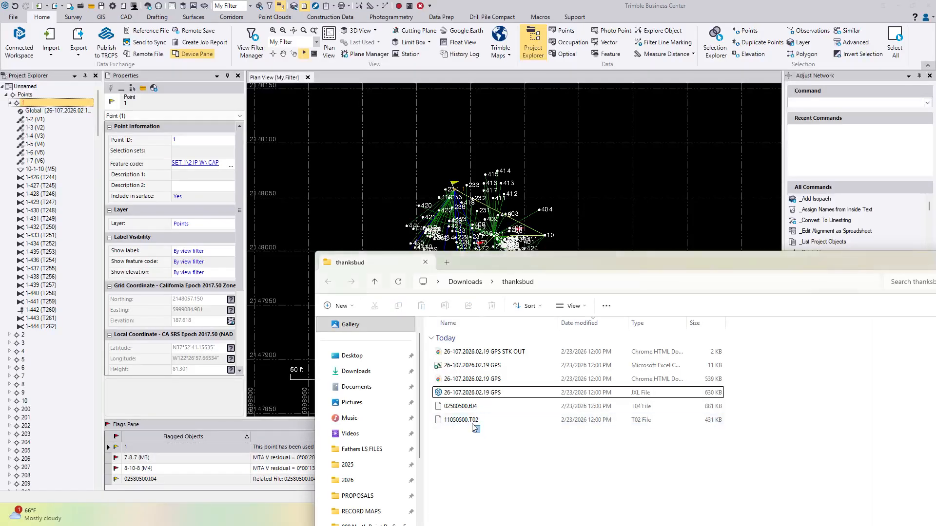
left_click_drag(474, 428, 463, 405)
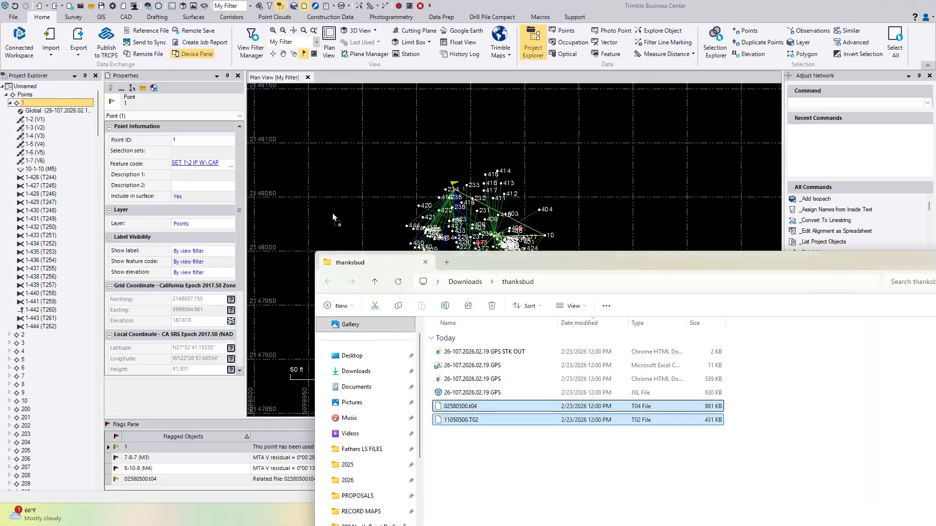
left_click_drag(327, 216, 325, 215)
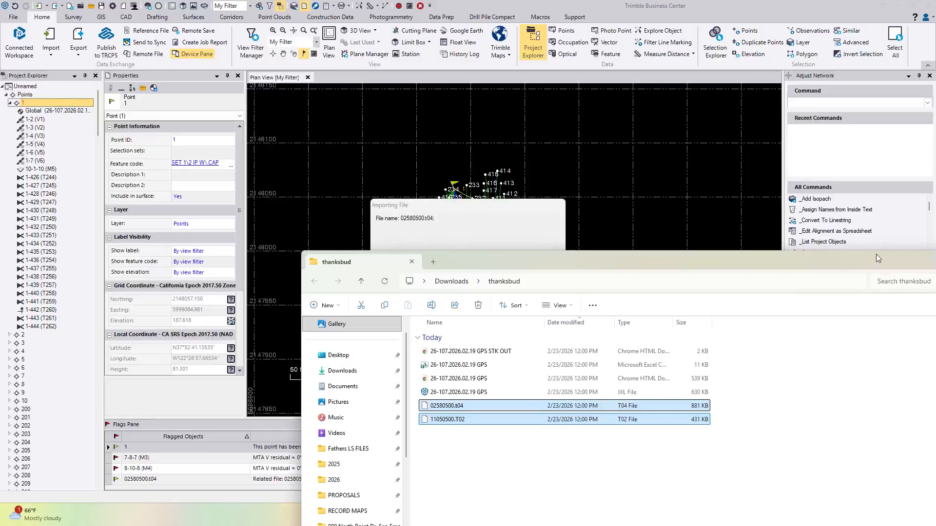
left_click_drag(876, 253, 682, 280)
left_click(727, 282)
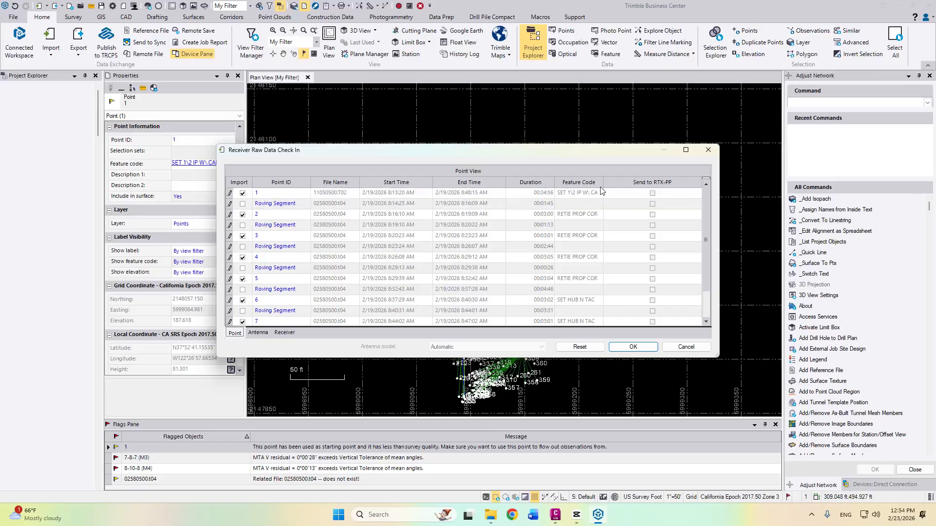
- Widen the Feature Code column, review the raw data sessions of points 1 to 7 and accept the receiver check-in
left_click_drag(605, 183, 635, 186)
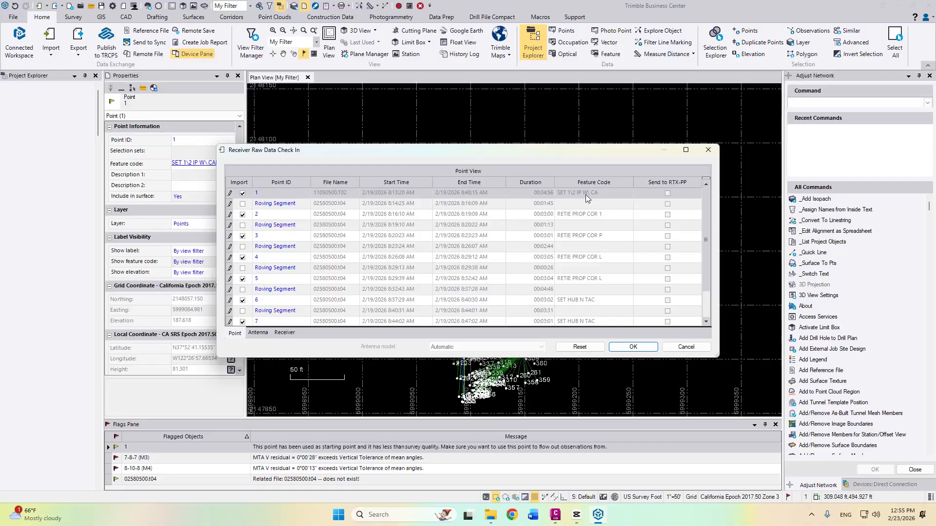
scroll(291, 229, "down", 1)
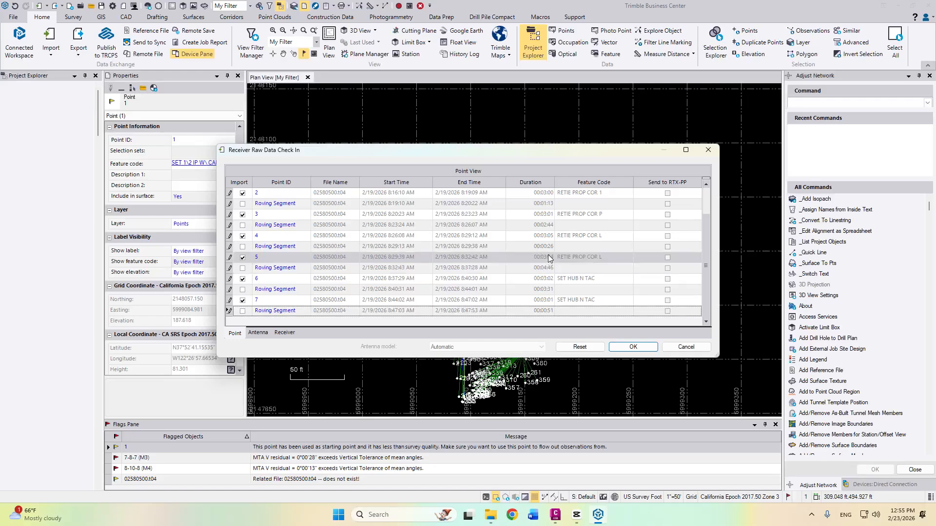
scroll(547, 242, "up", 1)
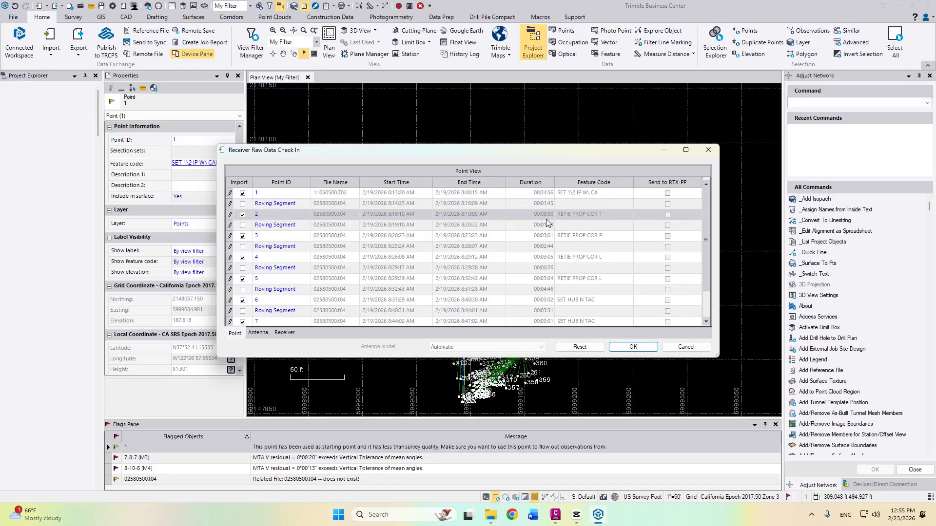
scroll(583, 227, "down", 1)
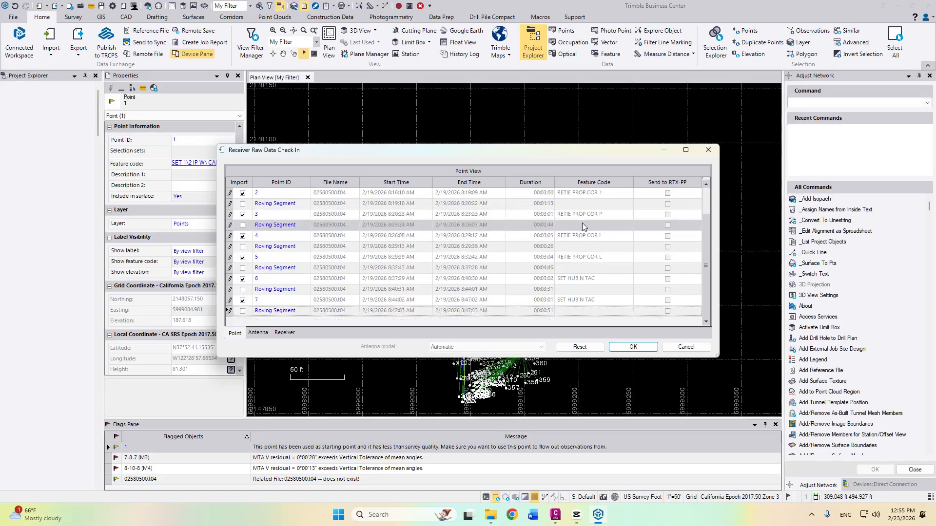
scroll(580, 219, "up", 1)
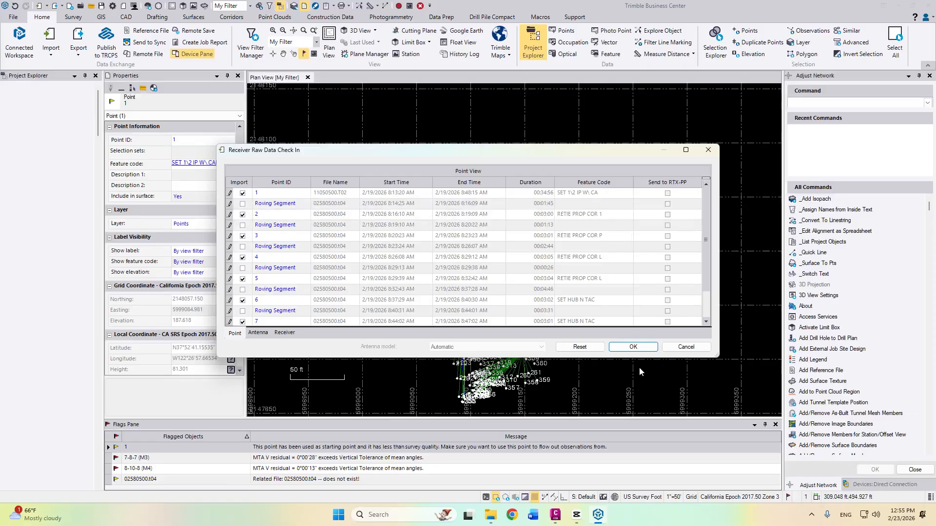
left_click(632, 347)
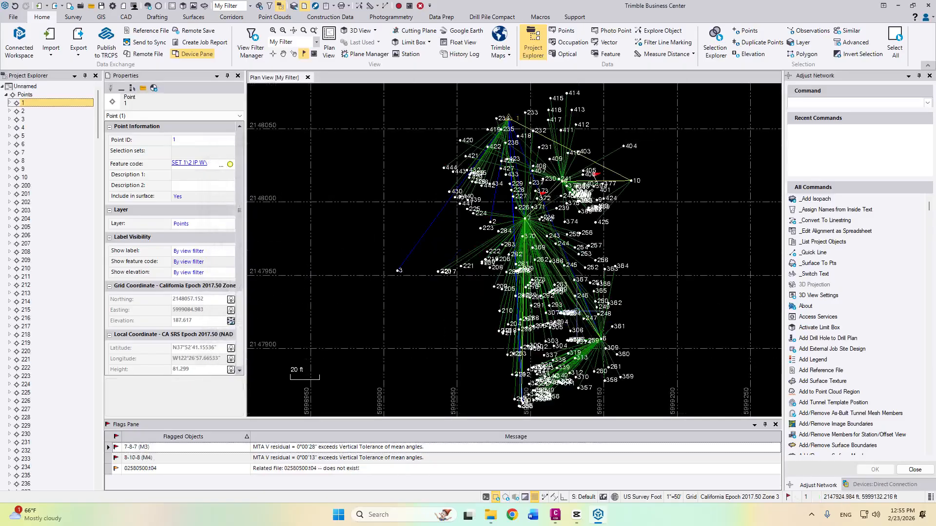
- Set the latitude, longitude and height of point 1's global coordinate from 11050500.T02 to Unknown Quality
scroll(510, 117, "up", 4)
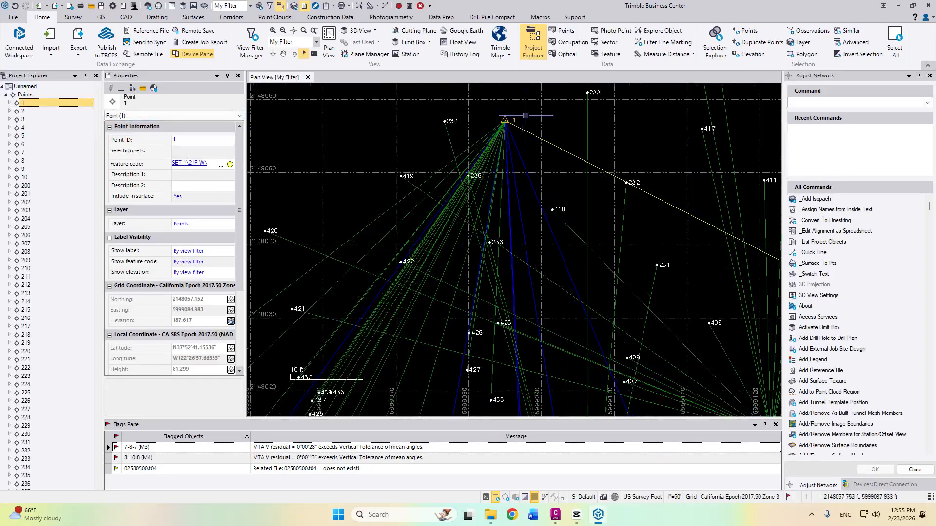
scroll(526, 115, "up", 10)
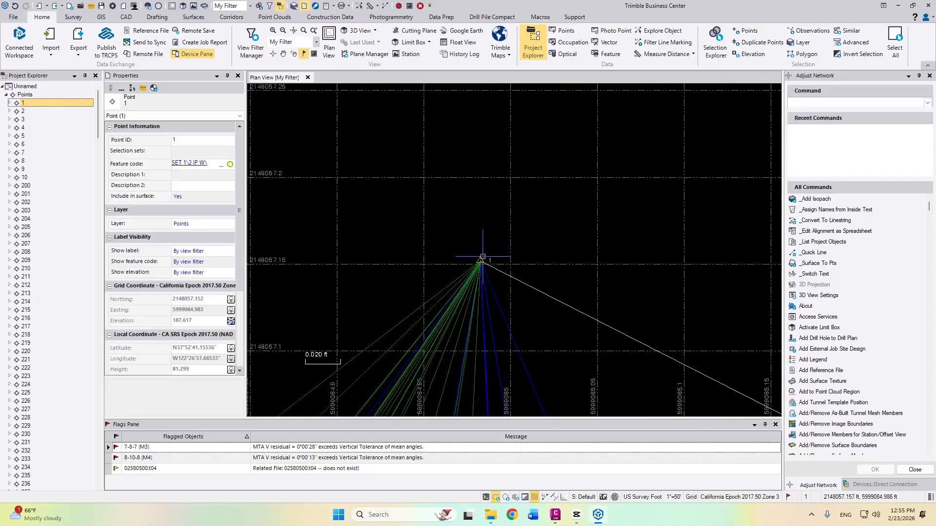
left_click(10, 103)
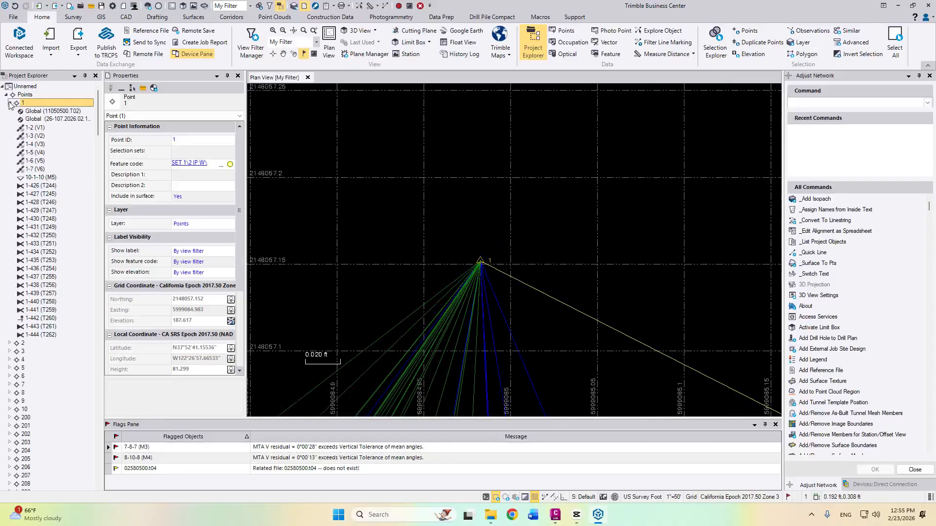
left_click(45, 112)
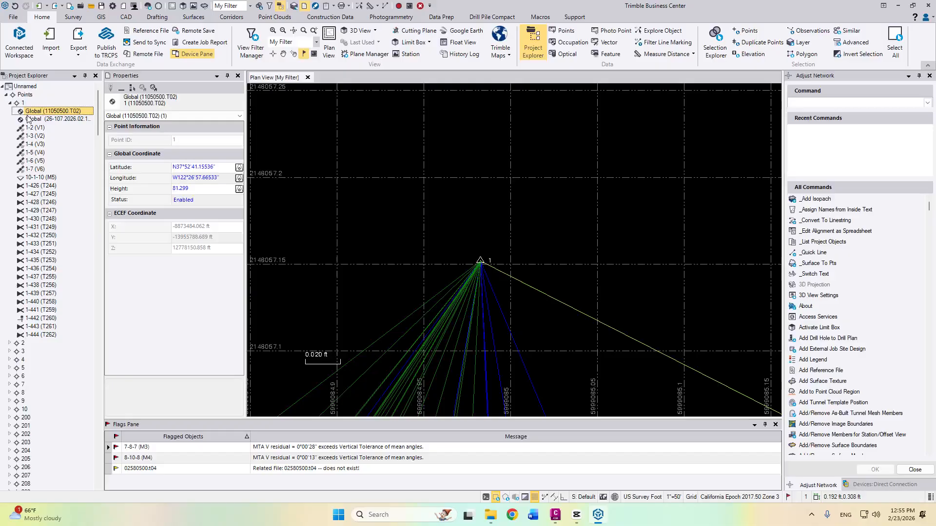
left_click(225, 177)
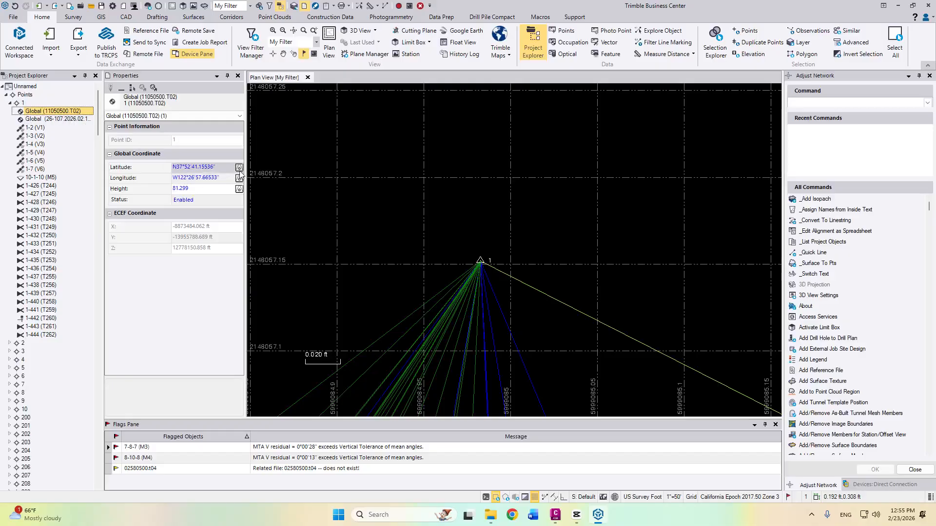
left_click(239, 167)
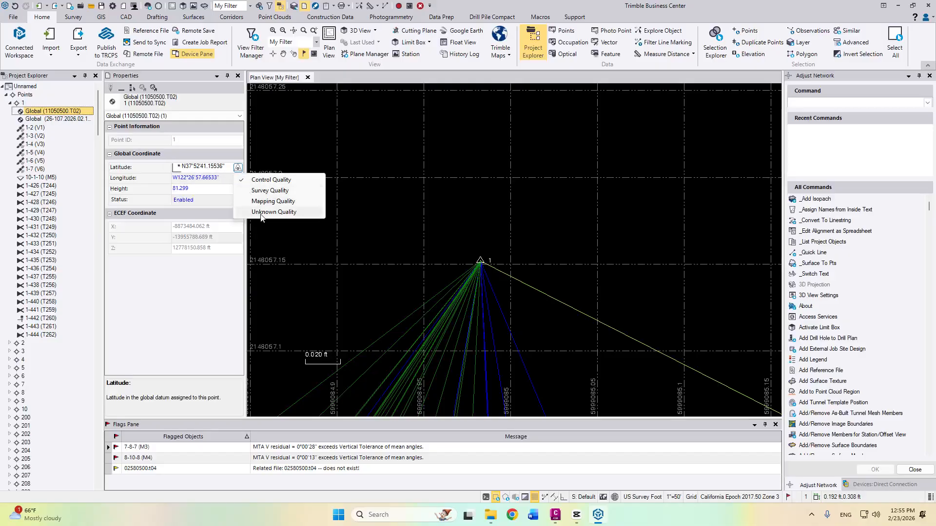
left_click(263, 213)
left_click(237, 189)
left_click(267, 235)
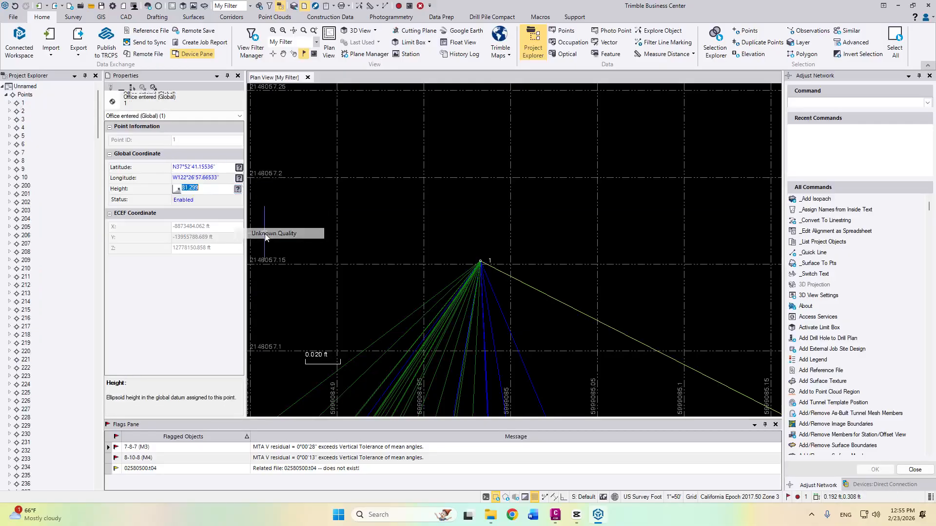
- Inspect point 1's feature code and its additional-code indicator, leave the Feature Code Editor without changes and clear the selection
left_click(24, 104)
left_click(231, 166)
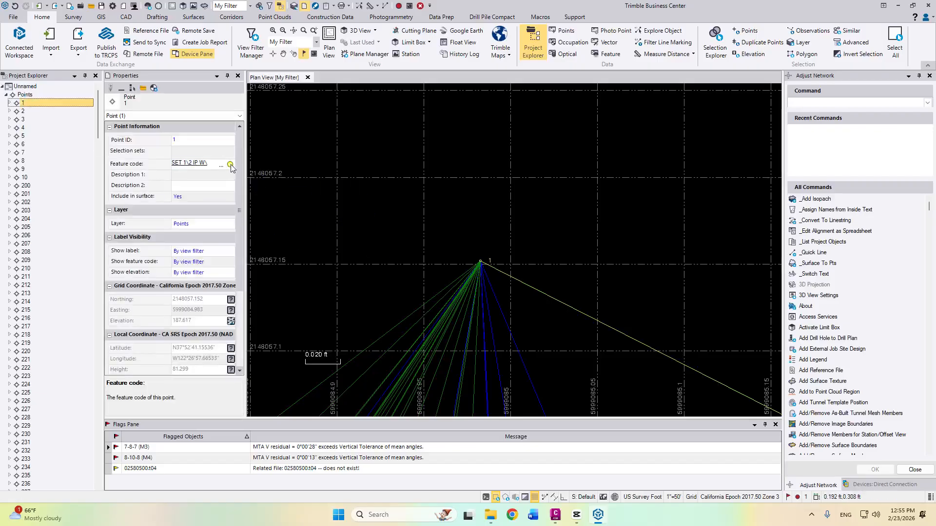
left_click(233, 169)
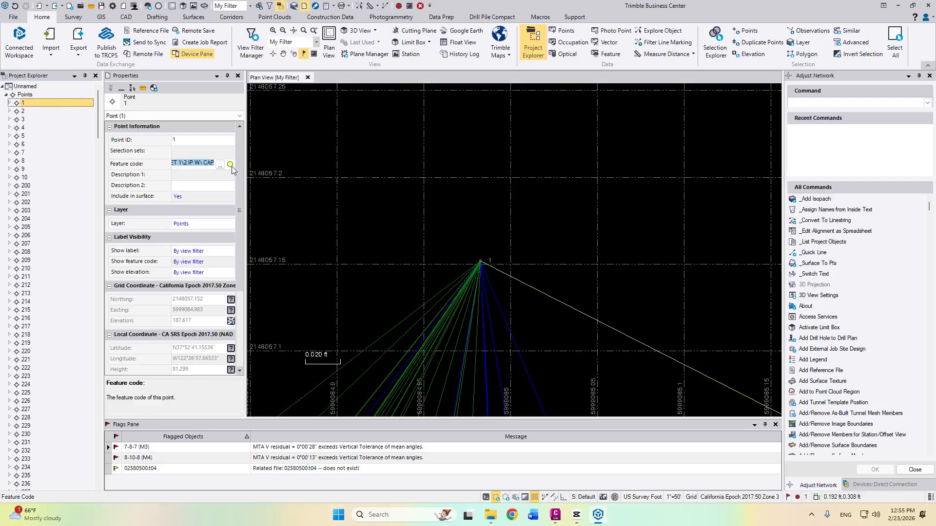
left_click(232, 168)
left_click(231, 168)
left_click(586, 331)
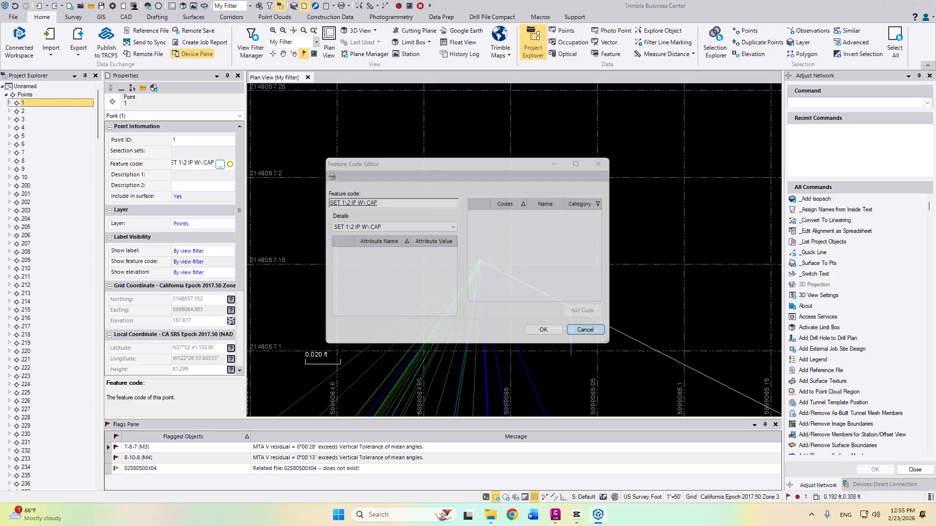
mouse_move(230, 167)
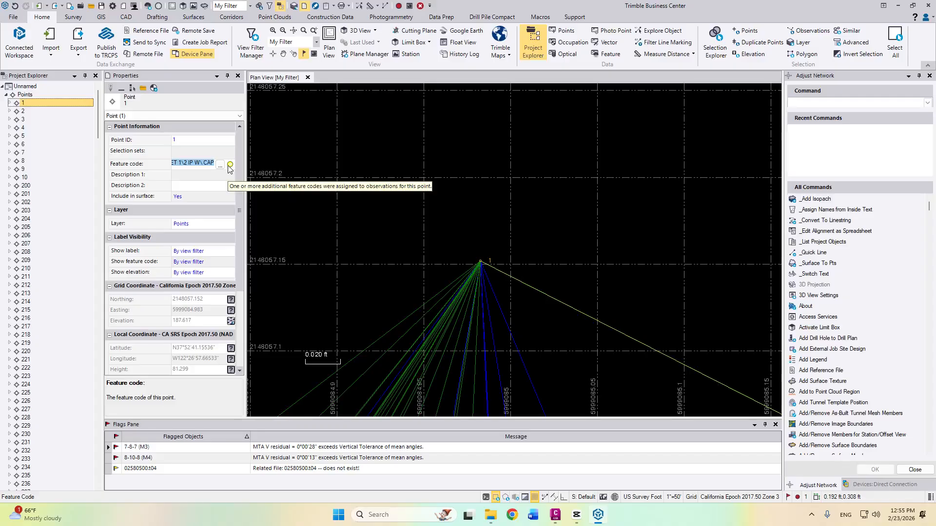
left_click(231, 167)
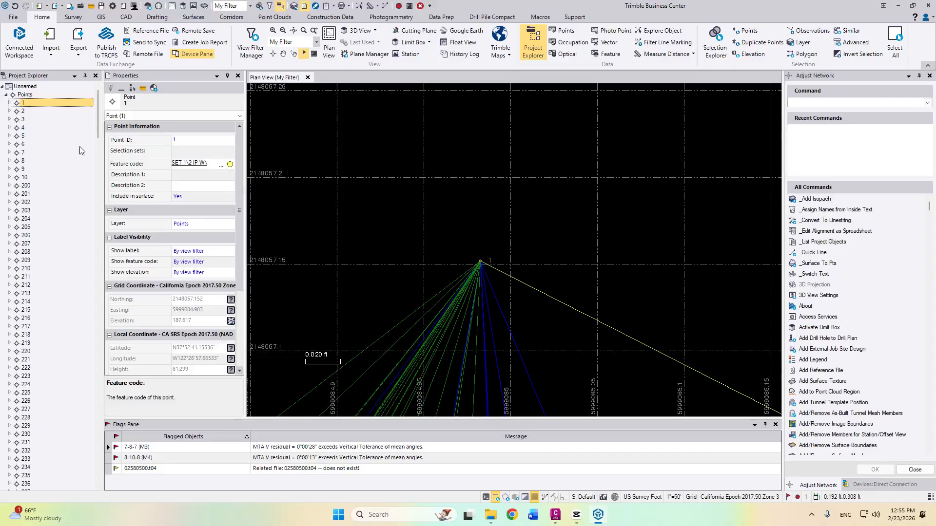
left_click(427, 207)
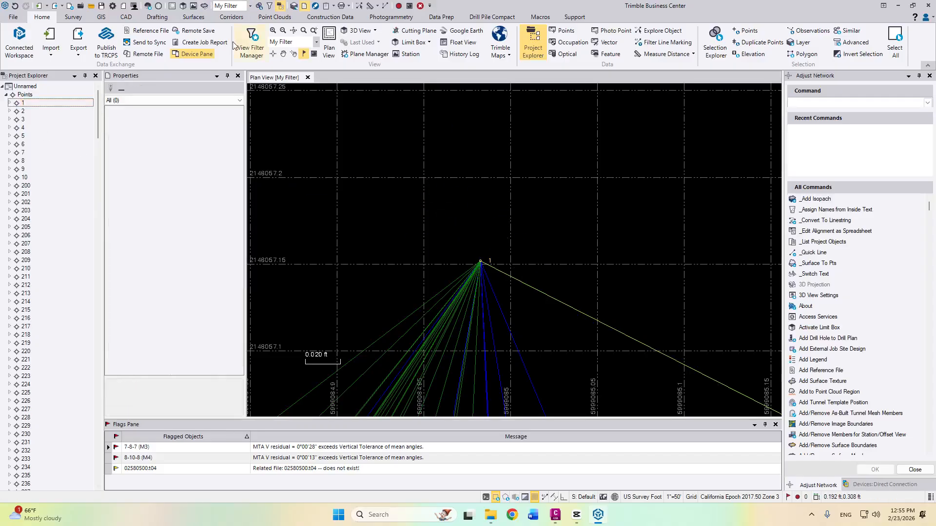
- Open Internet Download for GNSS data and collapse the MENDO COUNTY and MARIN COUNTY station groups
left_click(80, 19)
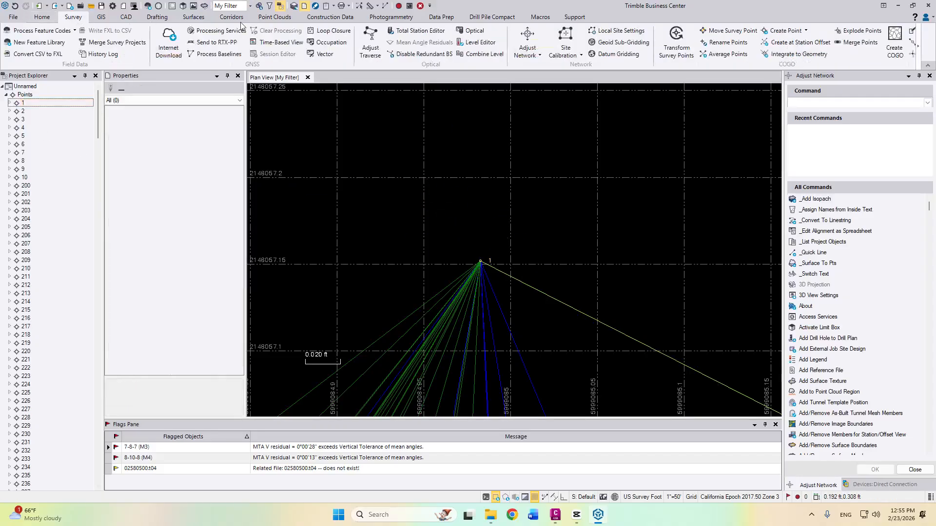
left_click(170, 47)
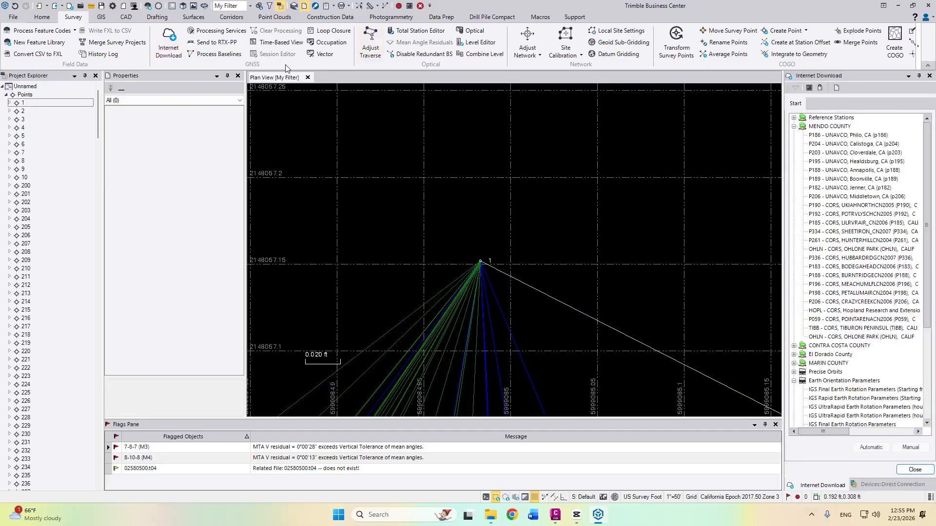
left_click(794, 126)
left_click(794, 152)
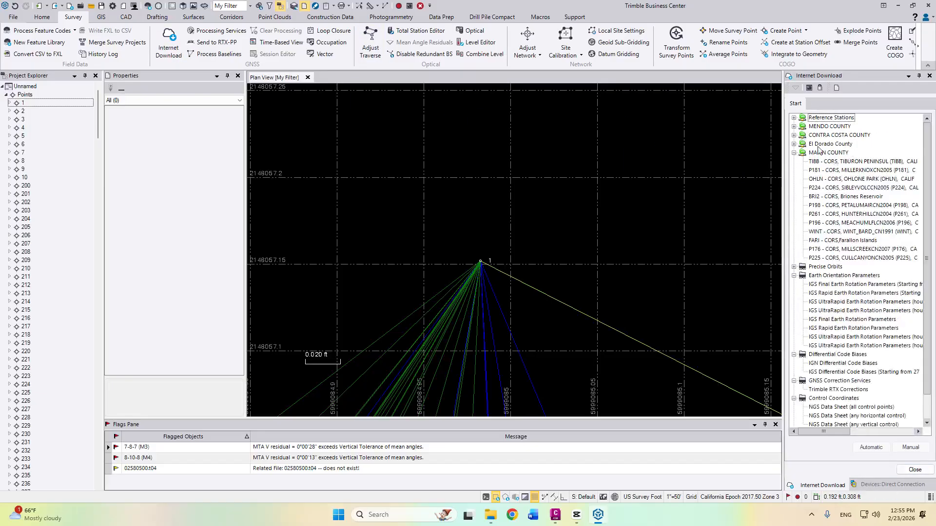
left_click(795, 153)
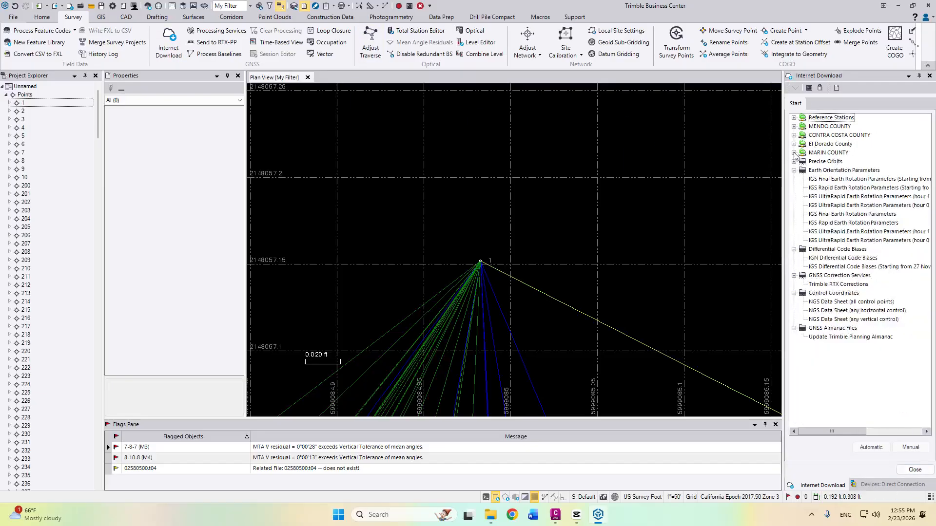
- Add a Reference Station Download group named TEST to the Internet Download configuration
left_click(837, 88)
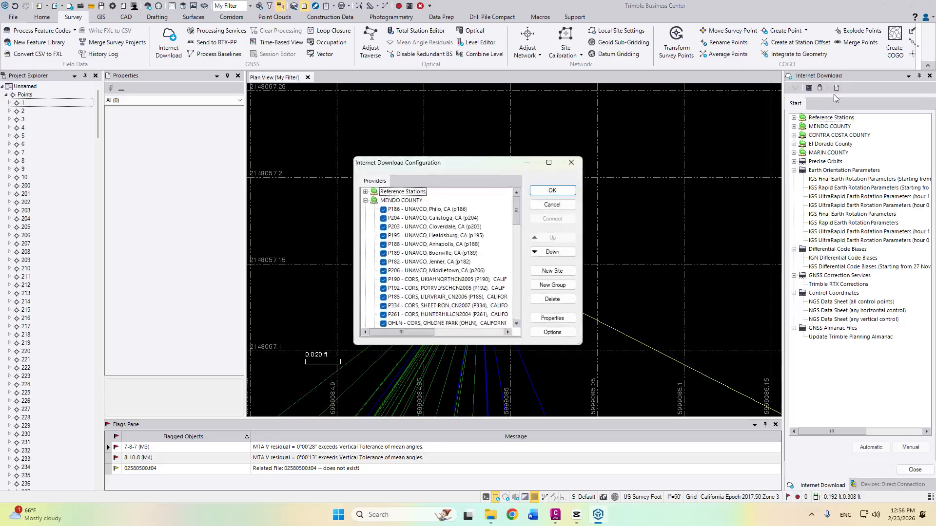
left_click(365, 201)
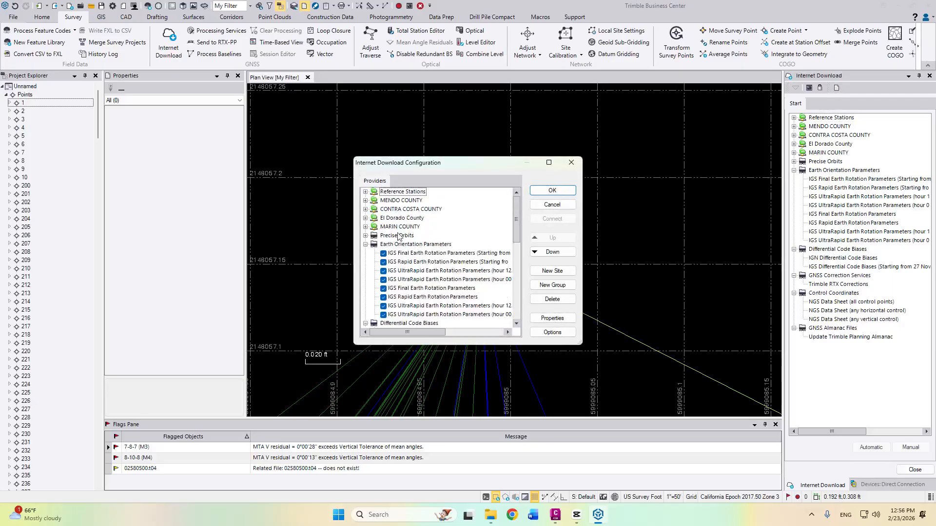
left_click(552, 272)
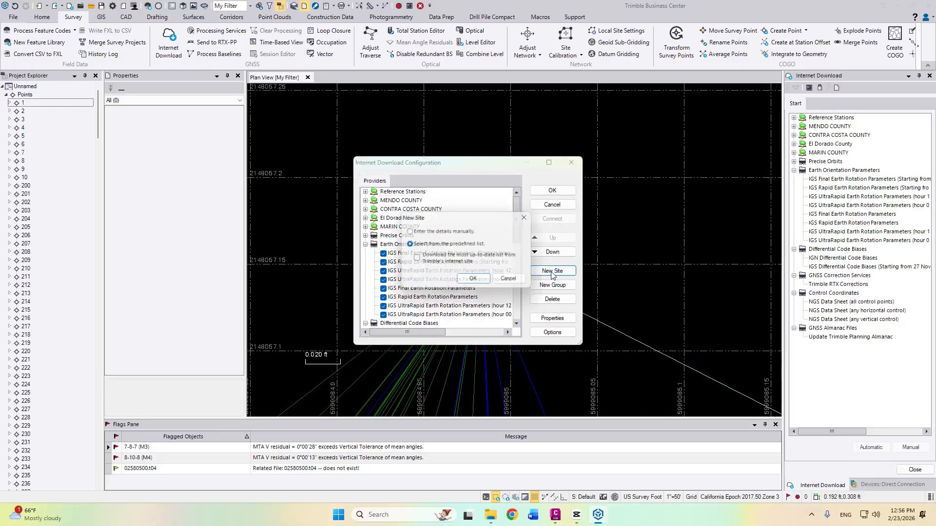
left_click(512, 281)
left_click(552, 285)
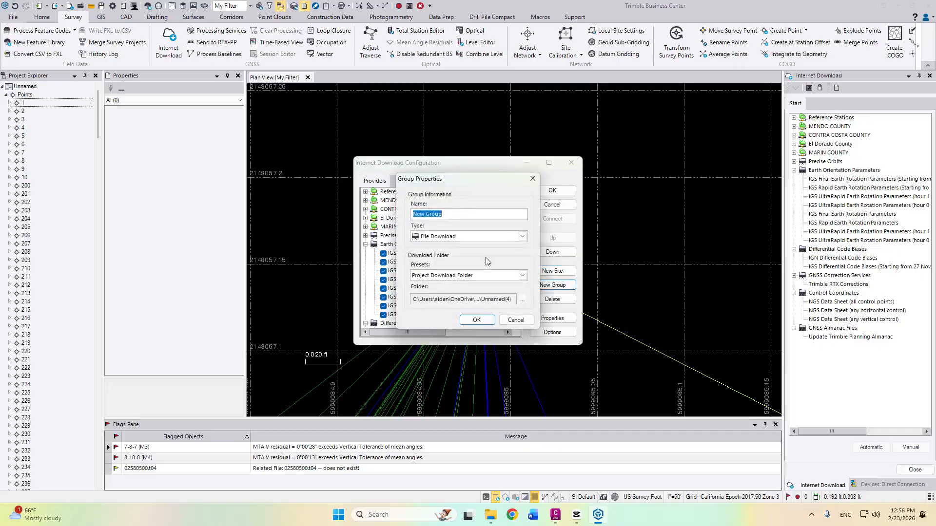
left_click(523, 237)
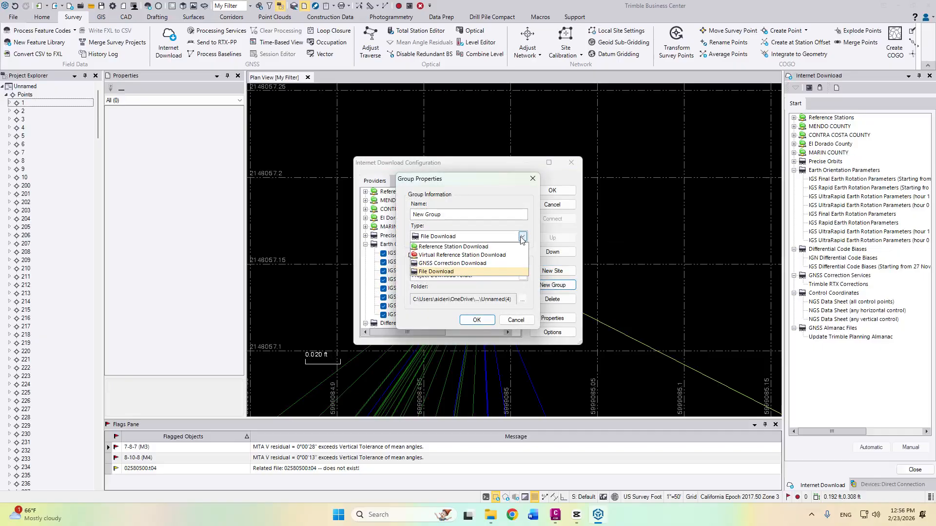
left_click(468, 247)
key("shift+Tab")
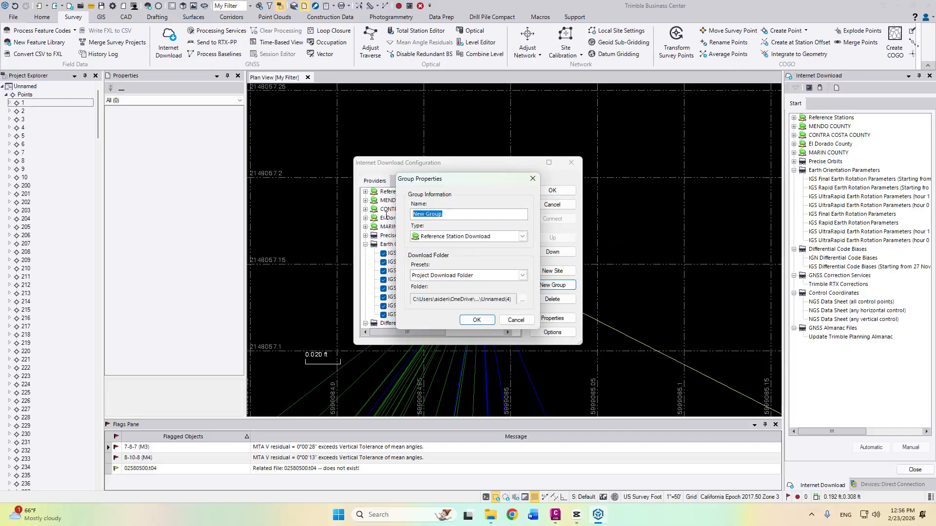
type("TEST")
left_click(476, 319)
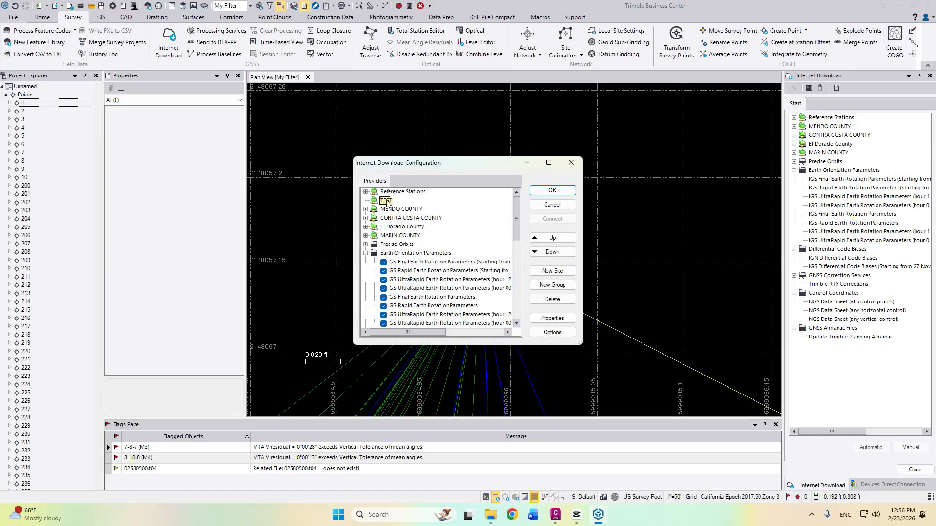
- Start a new predefined site in the TEST group using Trimble's most up-to-date list, and browse the providers by distance
left_click(551, 272)
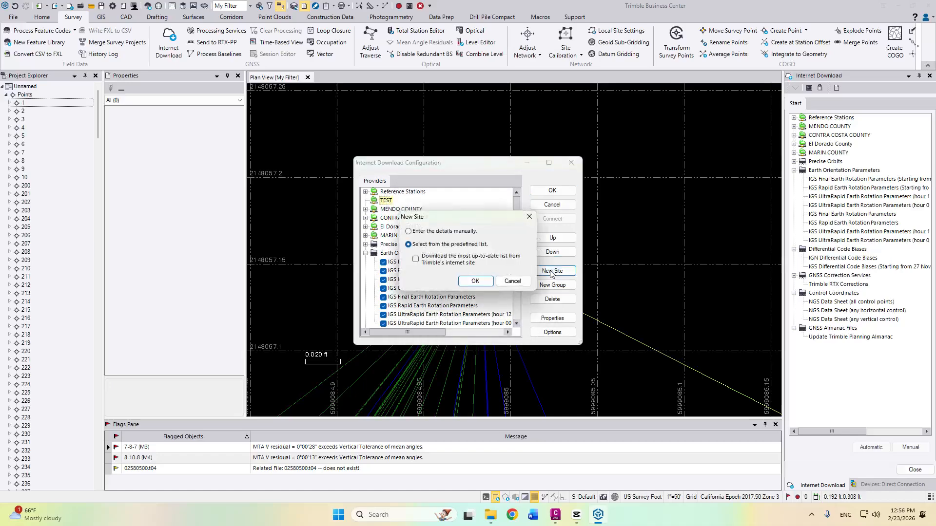
left_click(417, 260)
left_click(474, 281)
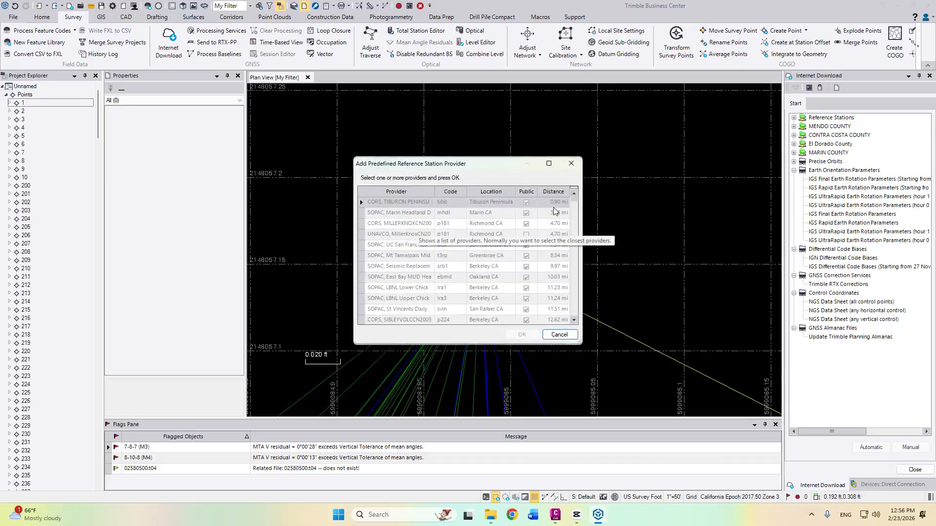
left_click_drag(583, 218, 669, 219)
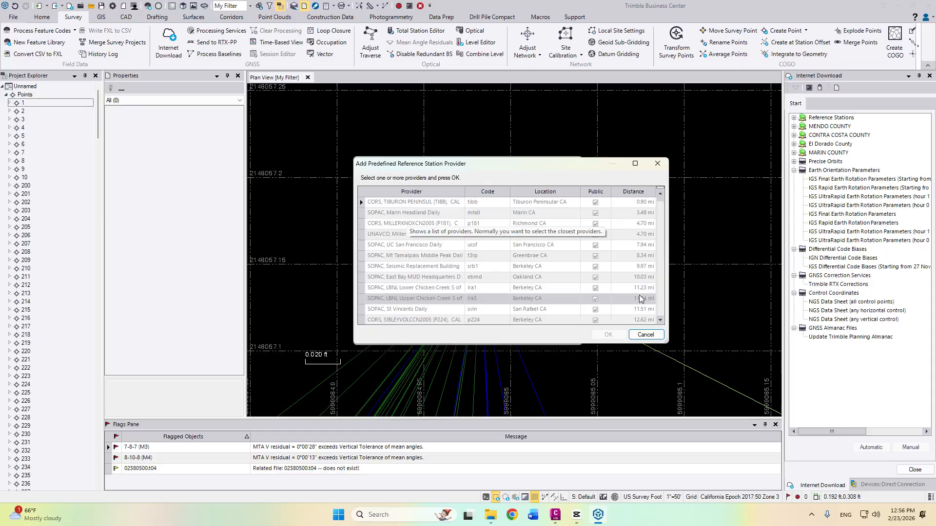
scroll(636, 311, "down", 3)
scroll(633, 307, "up", 3)
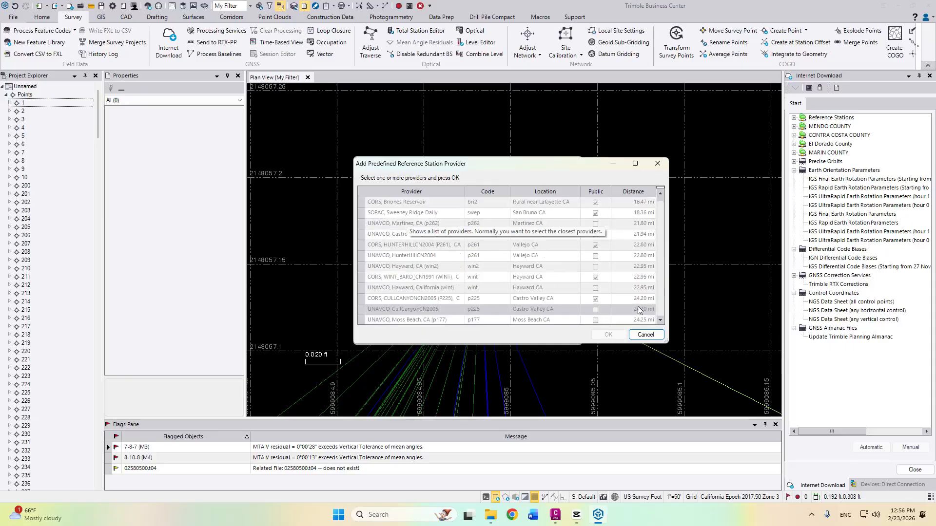
- Select the CORS providers TIBB, P181, P224, OHLN, BRI2, P261, WINT, P225 and P198 for the TEST group
left_click(400, 202)
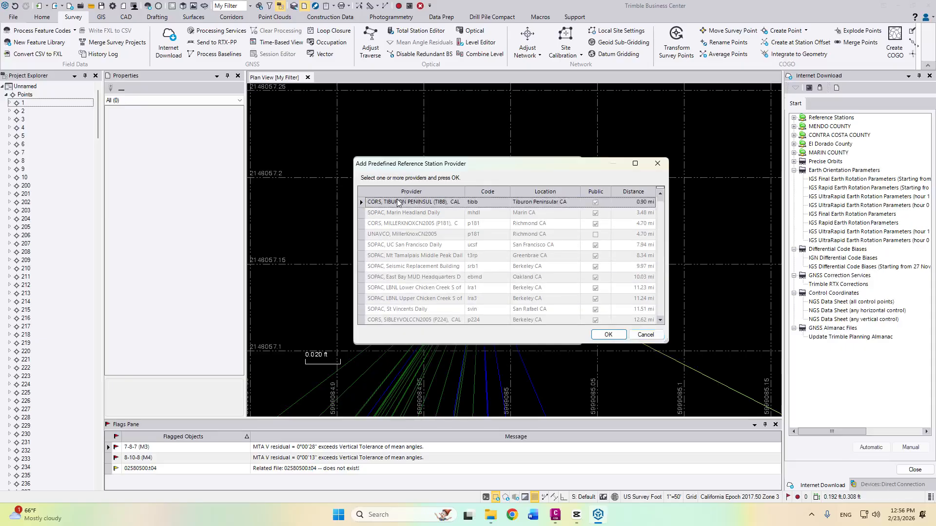
left_click(392, 227)
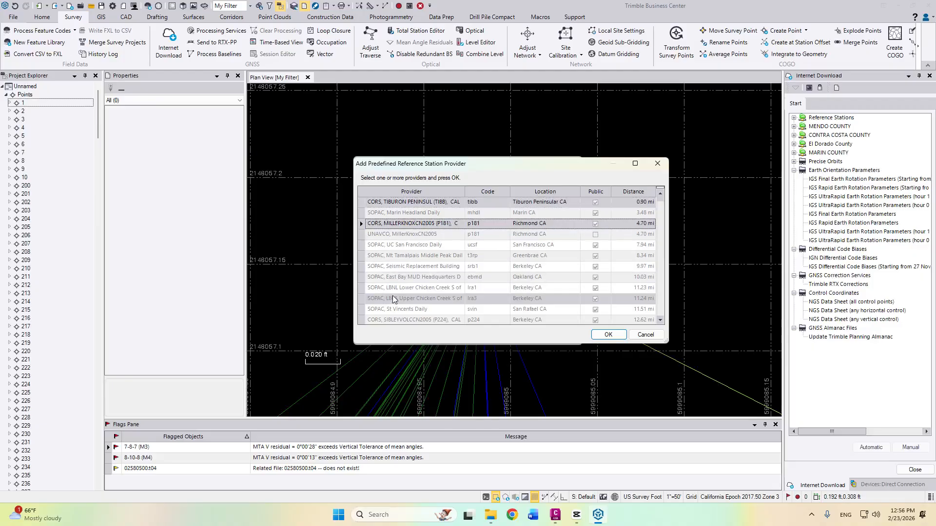
scroll(398, 266, "down", 3)
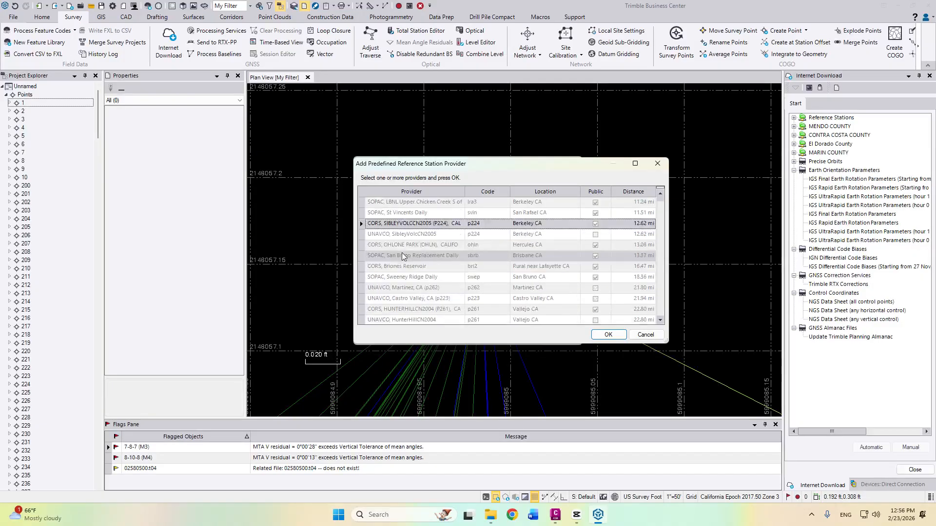
left_click(385, 266)
scroll(400, 263, "down", 2)
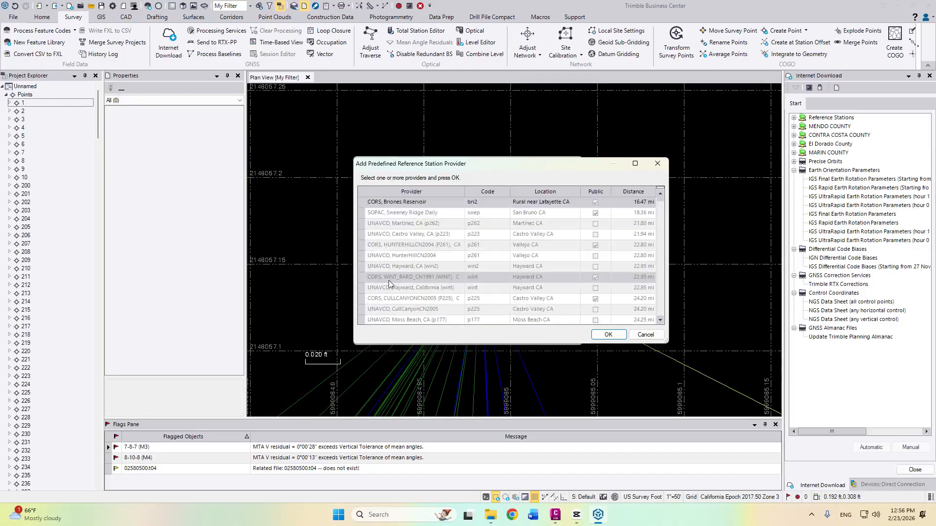
left_click(388, 280)
scroll(389, 282, "up", 1)
left_click(388, 279)
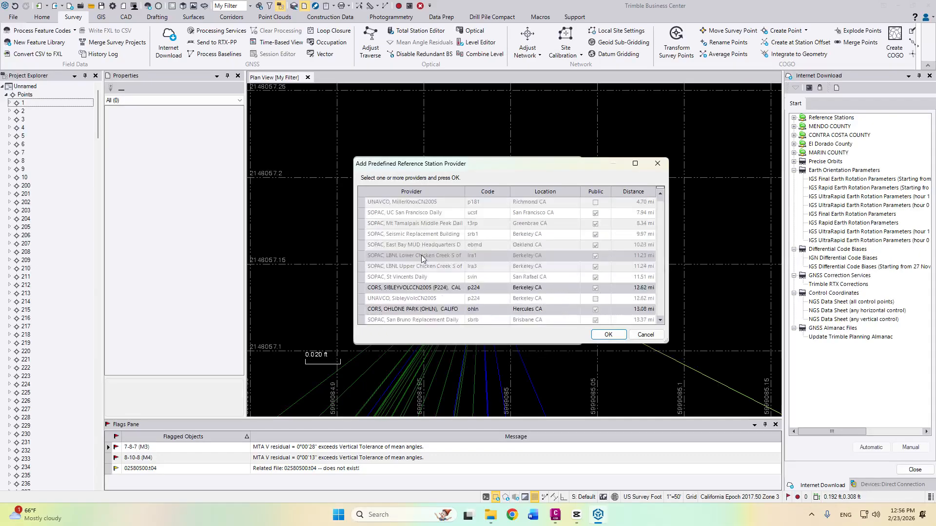
scroll(409, 243, "up", 4)
scroll(407, 258, "down", 5)
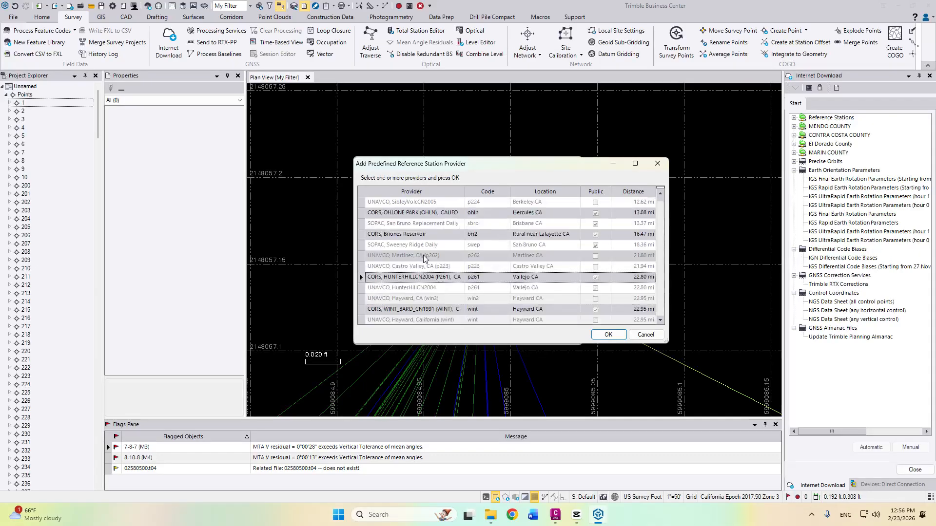
scroll(399, 267, "down", 2)
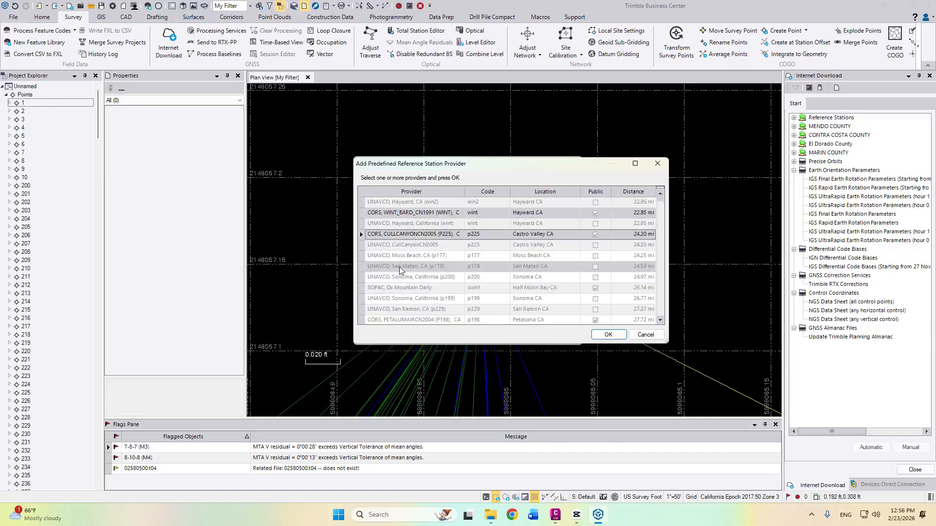
left_click(398, 310)
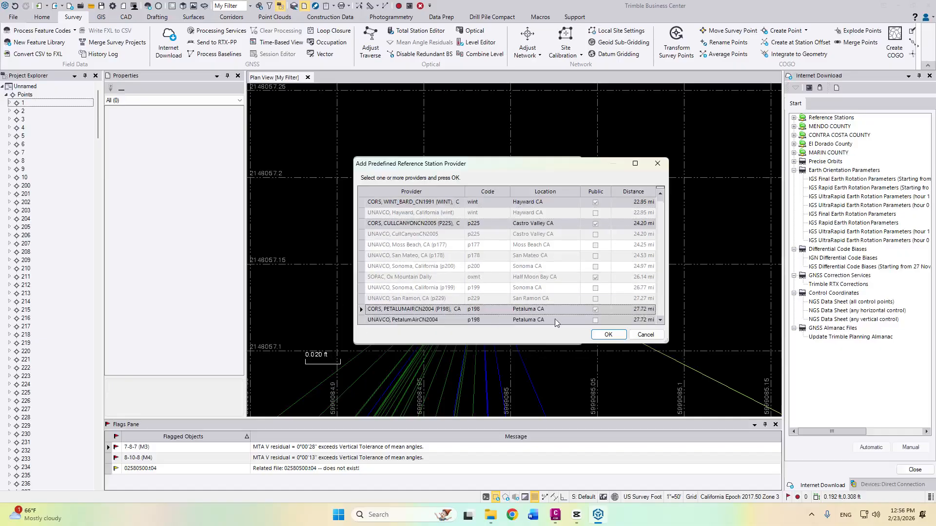
left_click(390, 320)
left_click(407, 307, "ctrl")
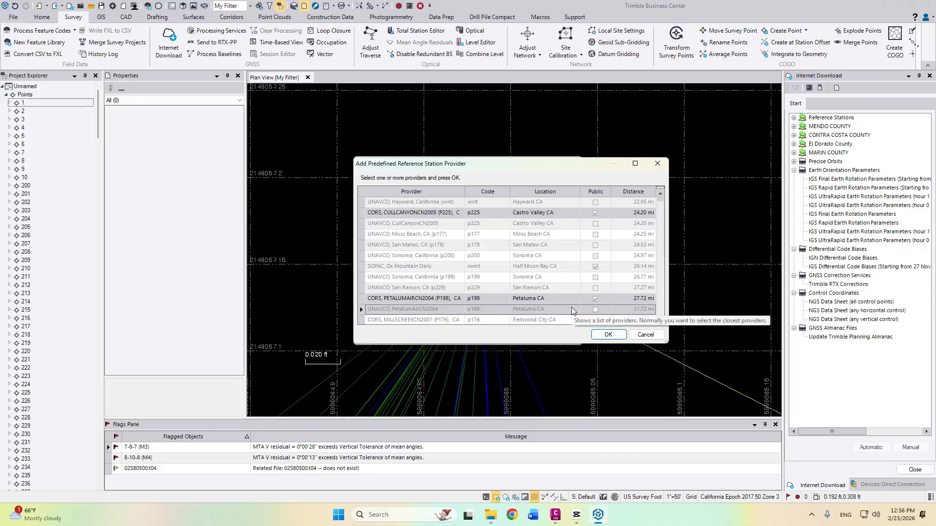
- Discard the provider selection and delete the TEST group from the Internet Download configuration
left_click(645, 335)
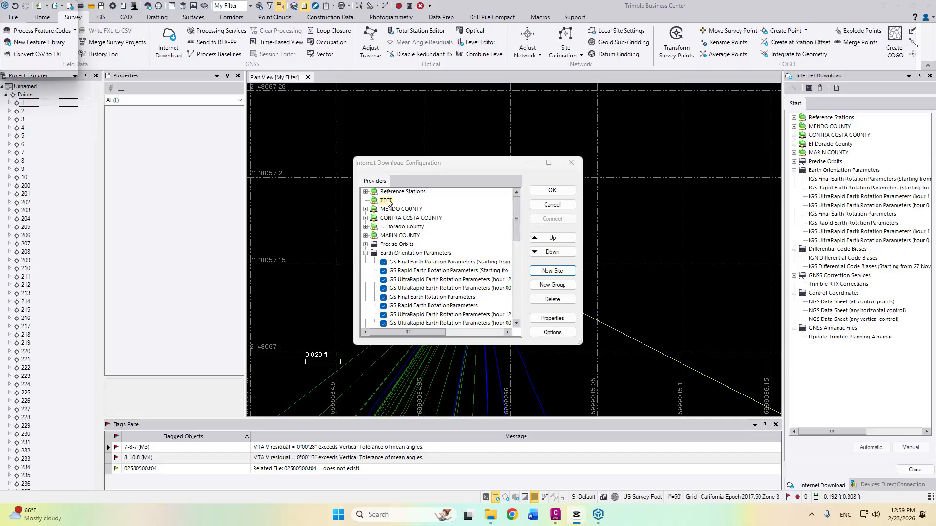
left_click(553, 300)
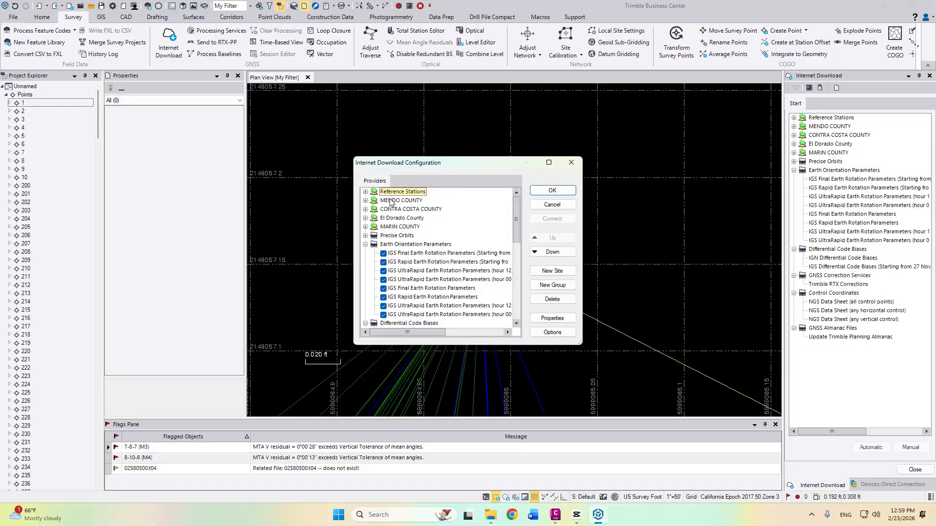
- Accept the Internet Download configuration, then download and import the MARIN COUNTY station TIBB for the project time span
left_click(365, 227)
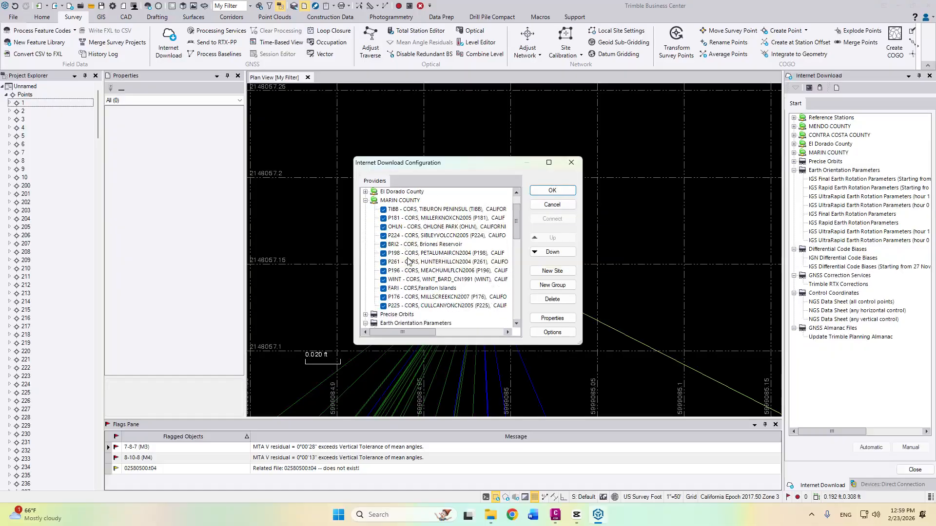
left_click(550, 191)
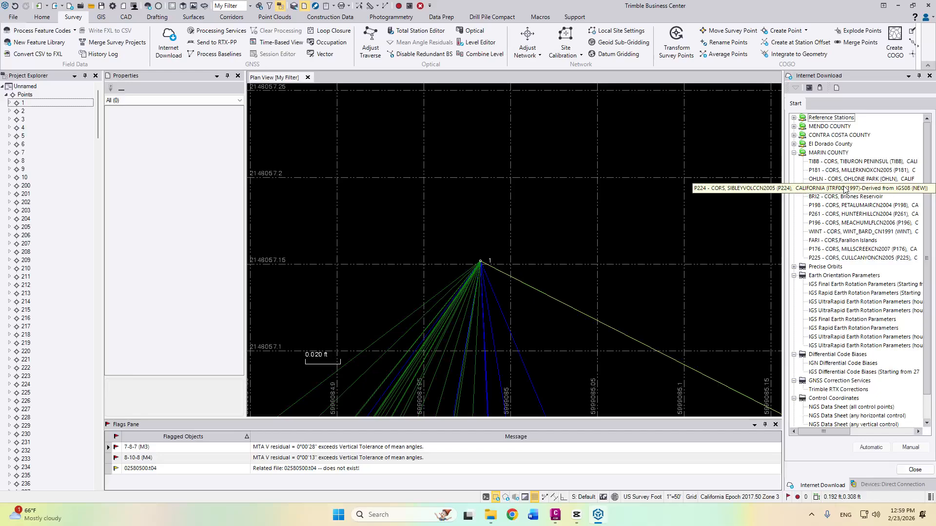
double_click(839, 164)
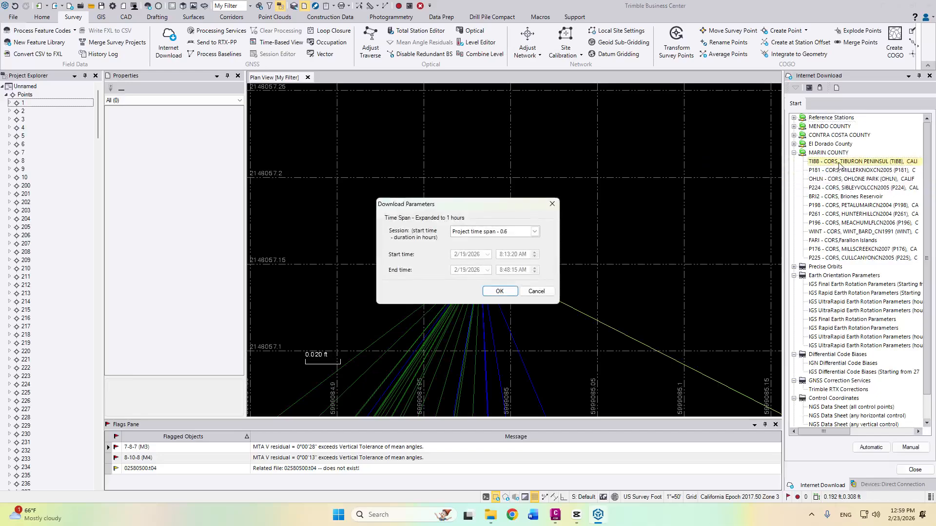
left_click(500, 291)
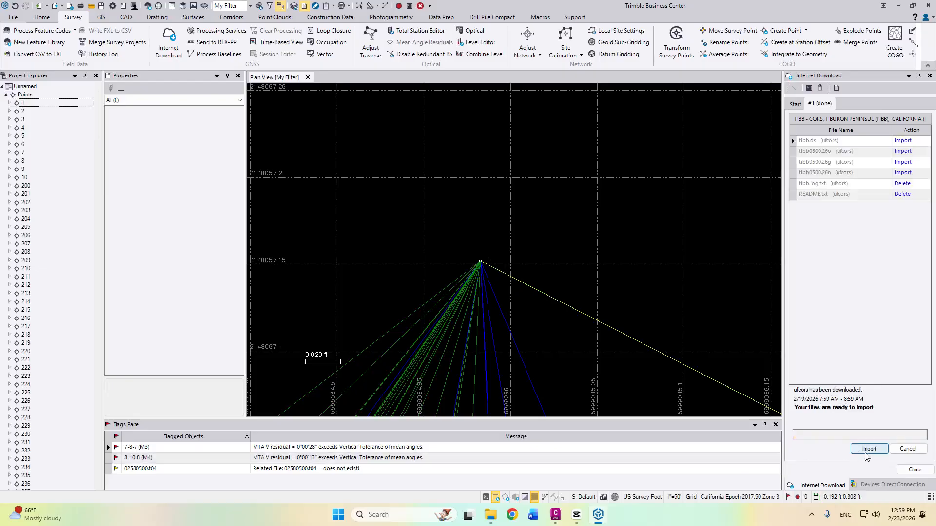
left_click(870, 449)
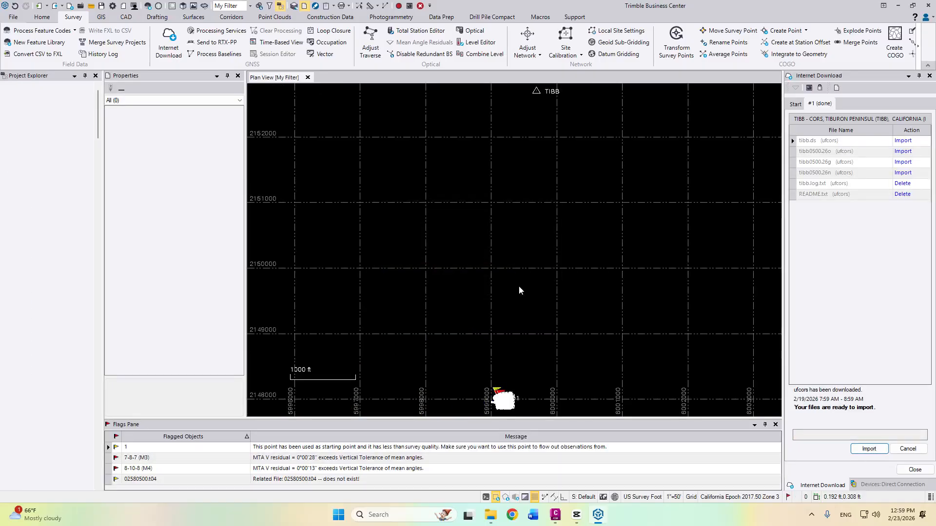
left_click(633, 347)
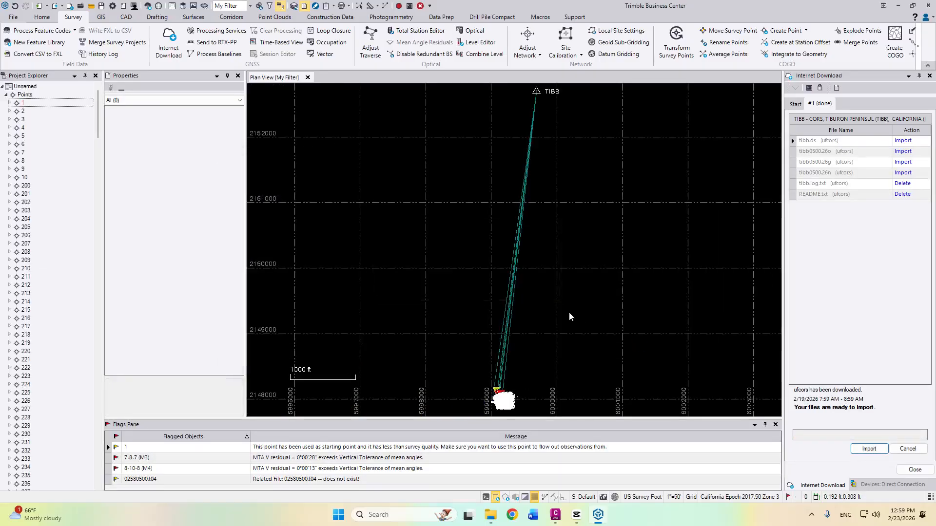
- Download the P181 CORS data from the MARIN COUNTY group for the project time span and import it
scroll(517, 288, "up", 5)
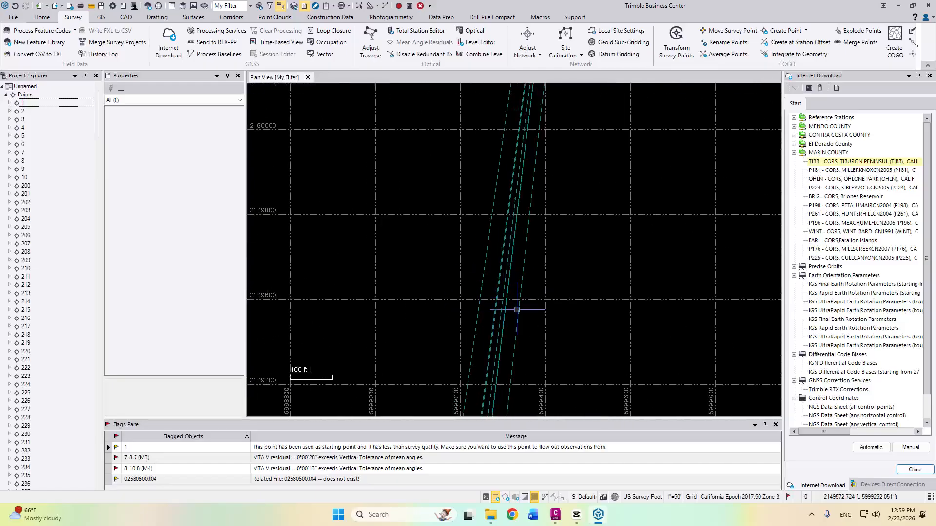
double_click(861, 170)
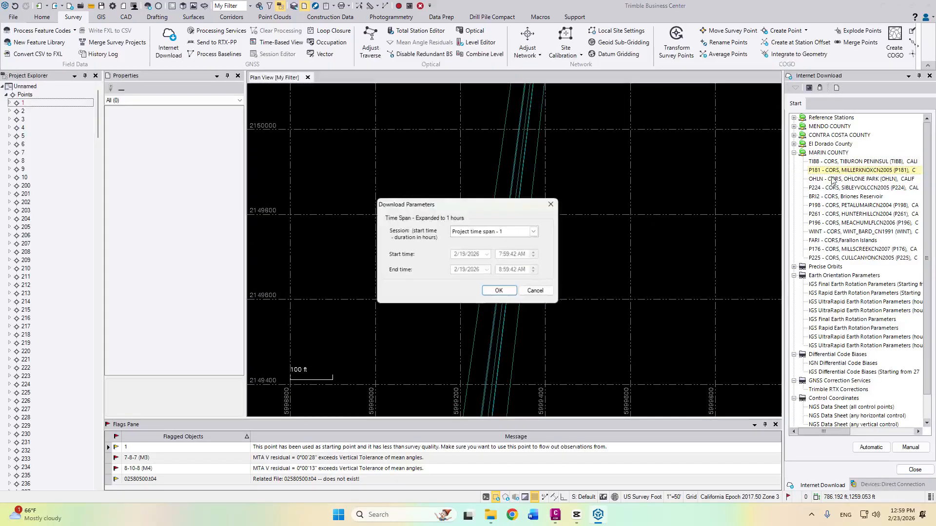
left_click(491, 291)
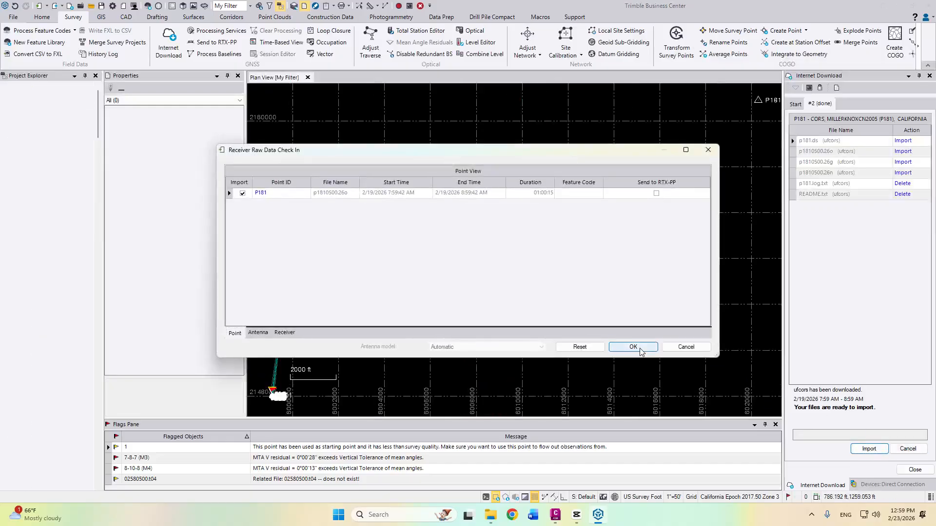
left_click(625, 345)
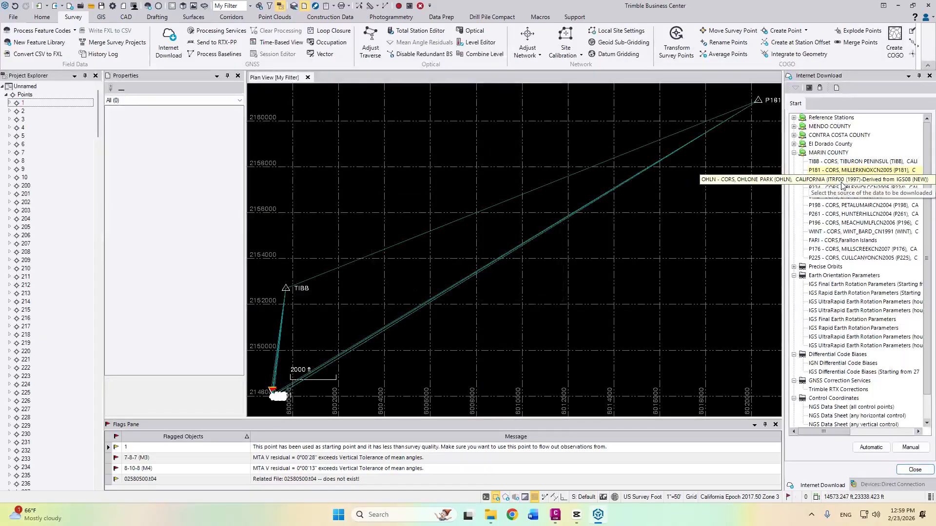
- Download the P224 CORS data from the MARIN COUNTY group for the project time span and import it
double_click(839, 188)
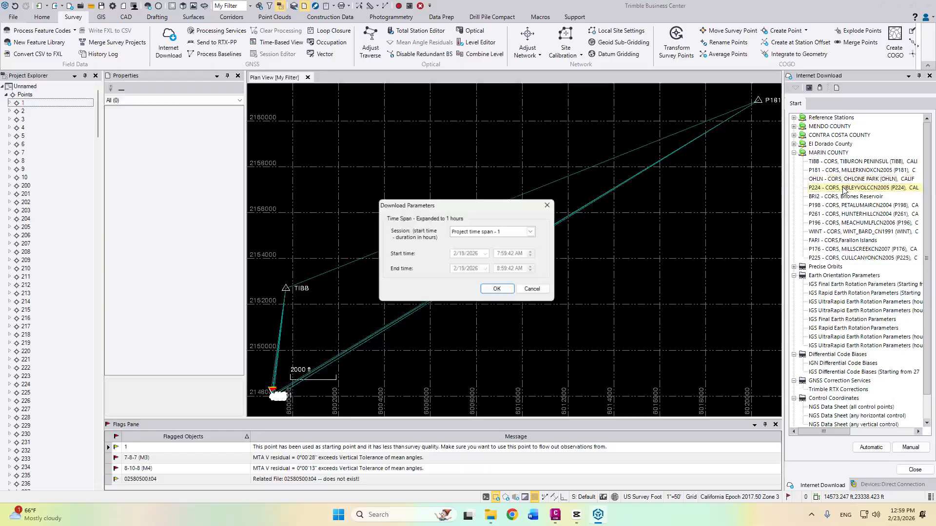
left_click(499, 292)
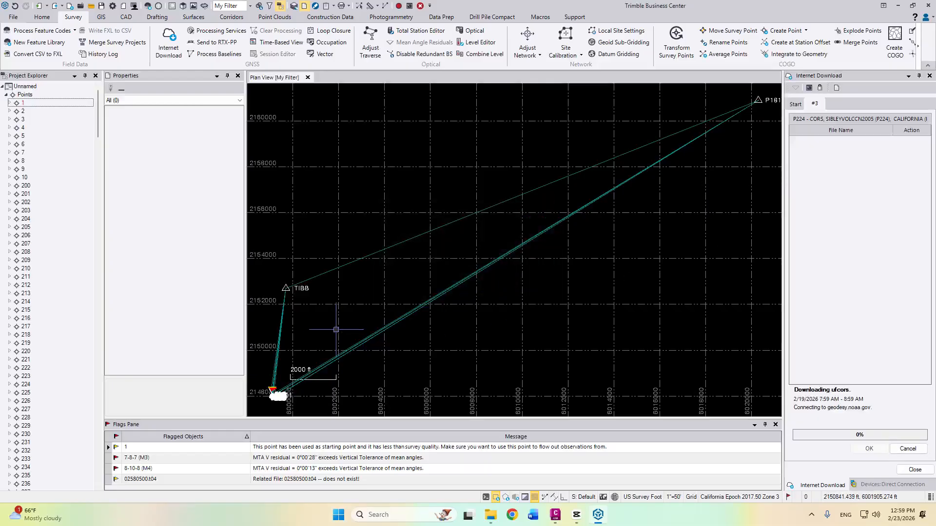
left_click_drag(429, 332, 616, 269)
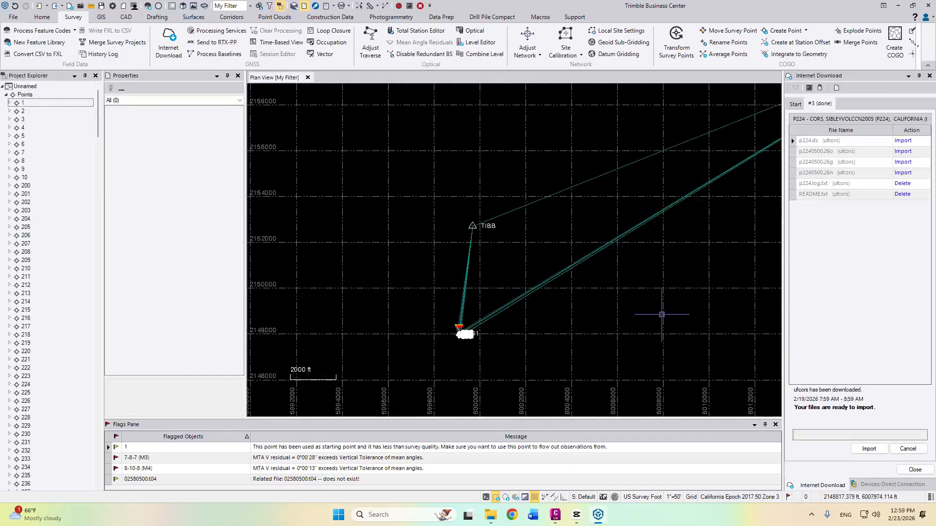
left_click(869, 448)
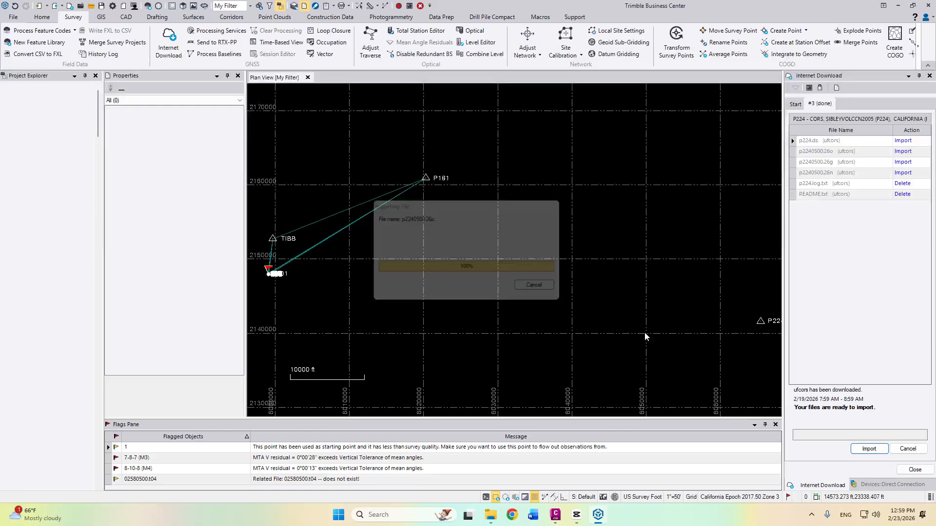
left_click(632, 347)
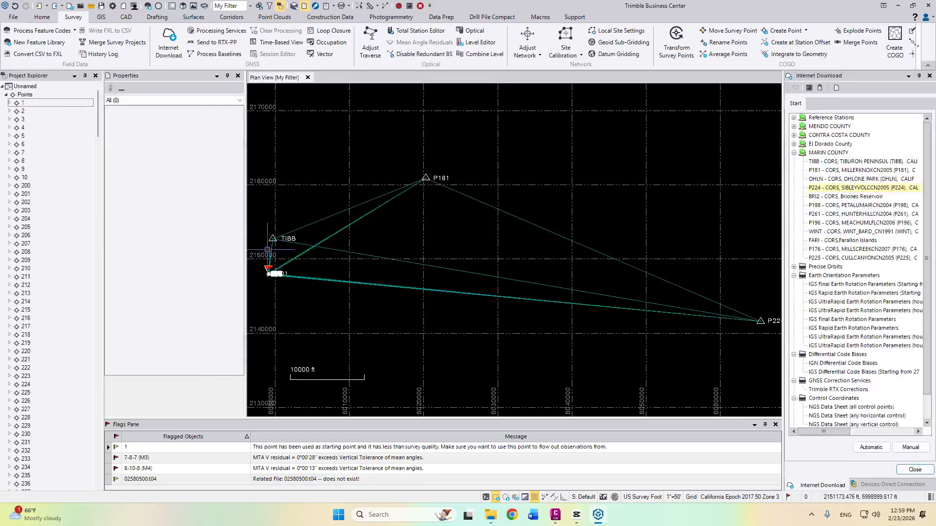
- Download the P198 CORS data from the MARIN COUNTY group for the project time span and import it
double_click(862, 208)
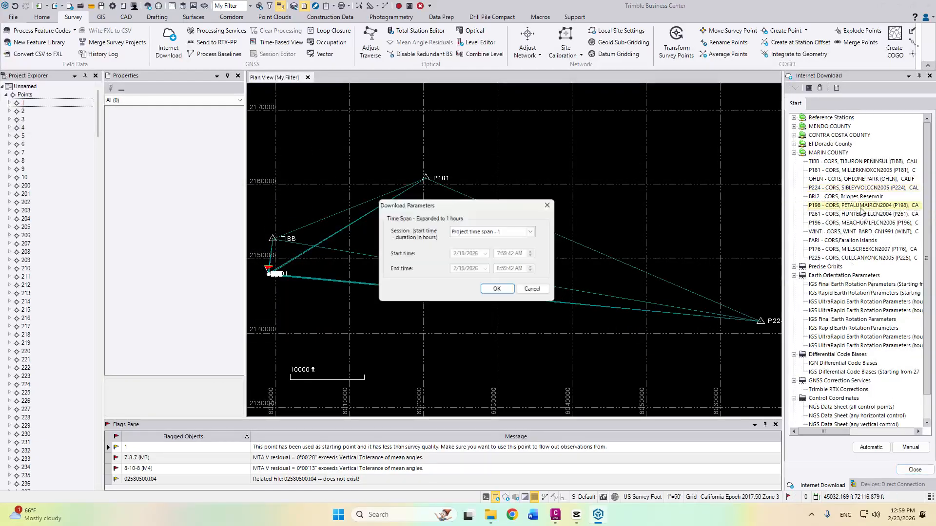
left_click(500, 290)
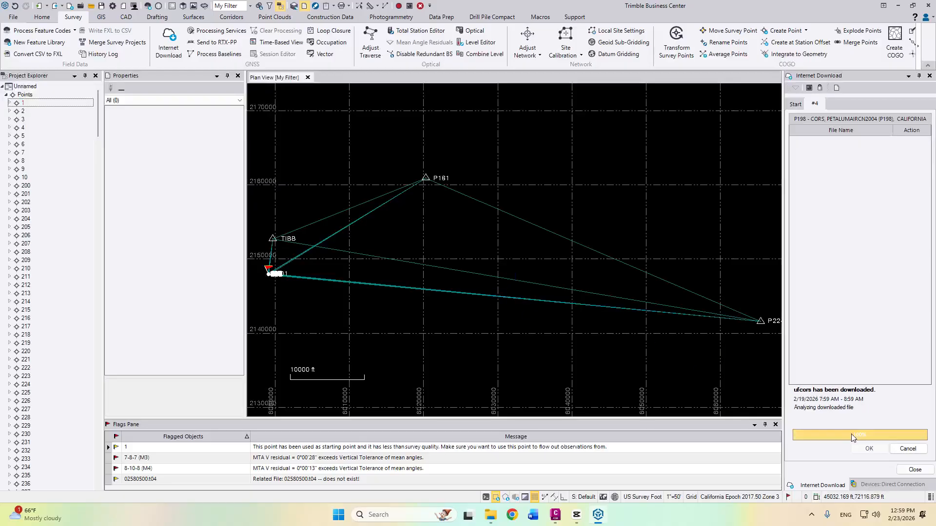
left_click(854, 450)
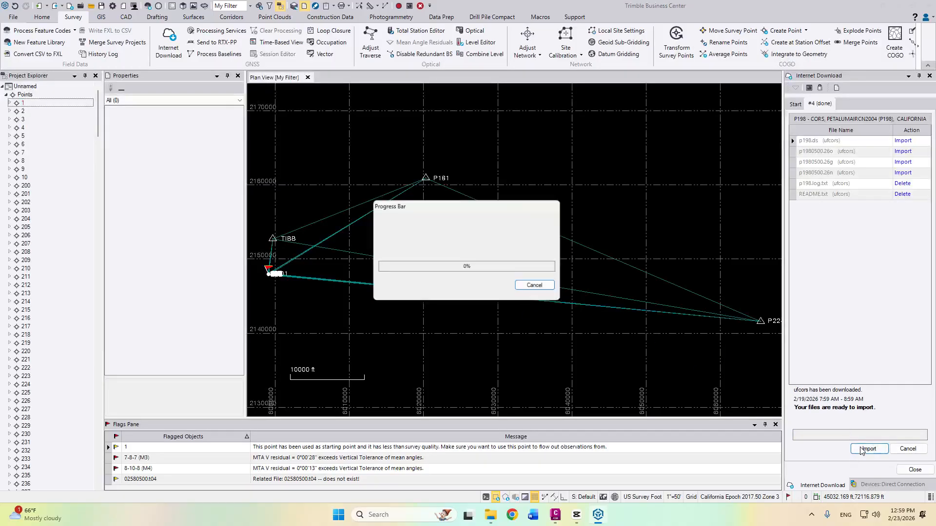
left_click(630, 344)
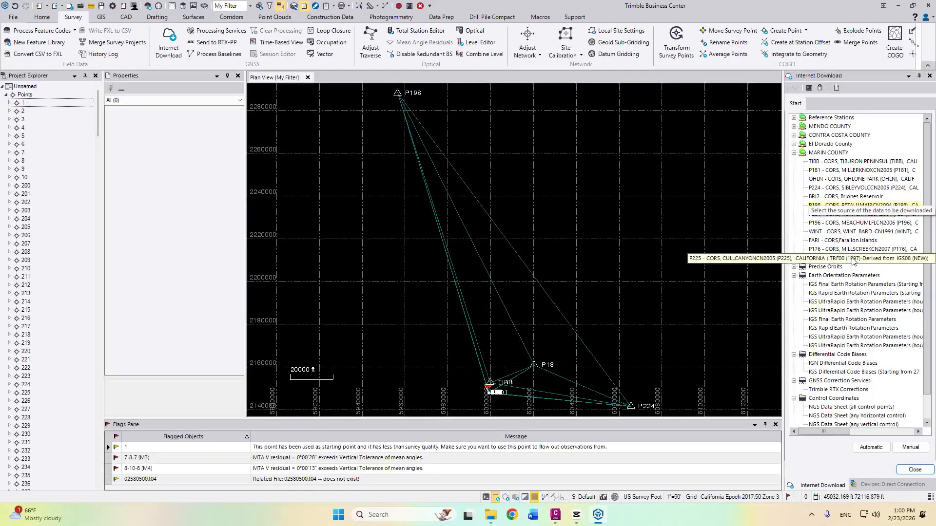
- Download the P225 CORS data from the MARIN COUNTY group for the project time span and import it
double_click(853, 261)
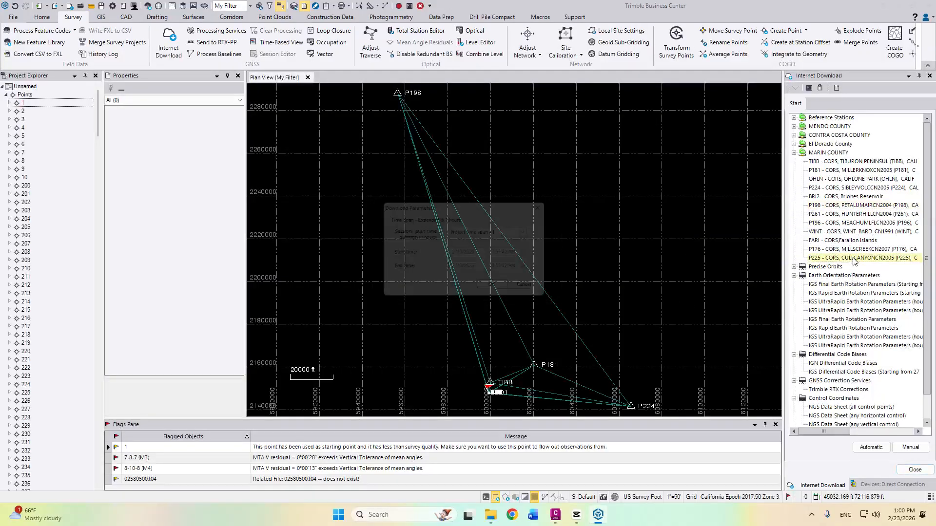
left_click(501, 292)
scroll(595, 293, "up", 3)
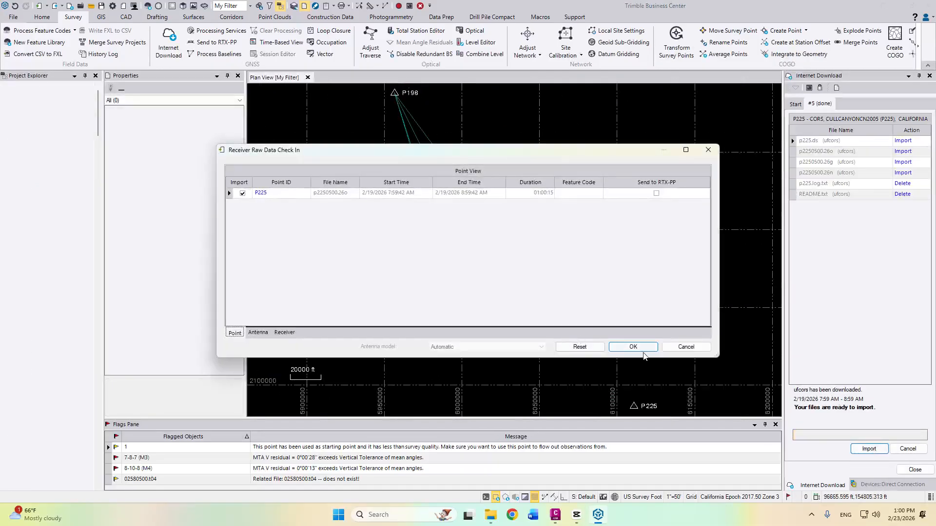
left_click(620, 347)
- Download the P176 CORS data from the MARIN COUNTY group for the project time span and import it
scroll(465, 309, "up", 5)
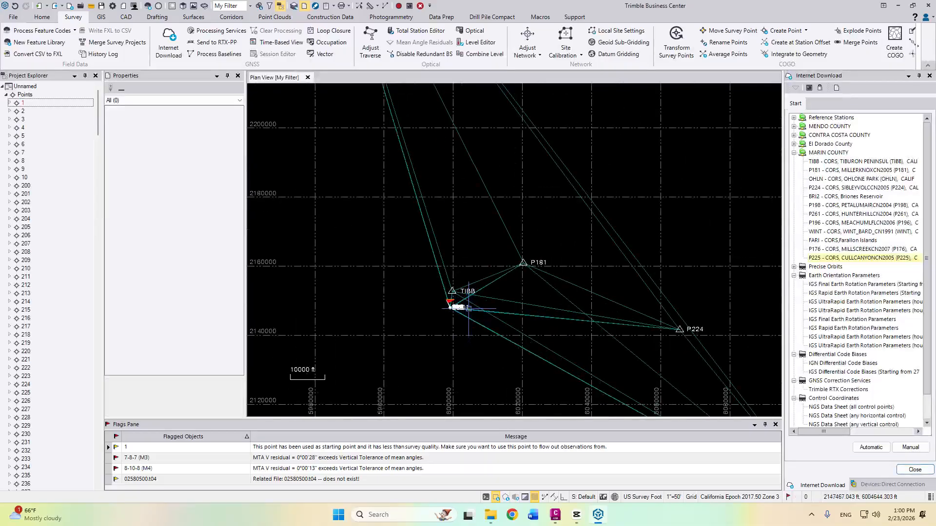
scroll(411, 306, "down", 3)
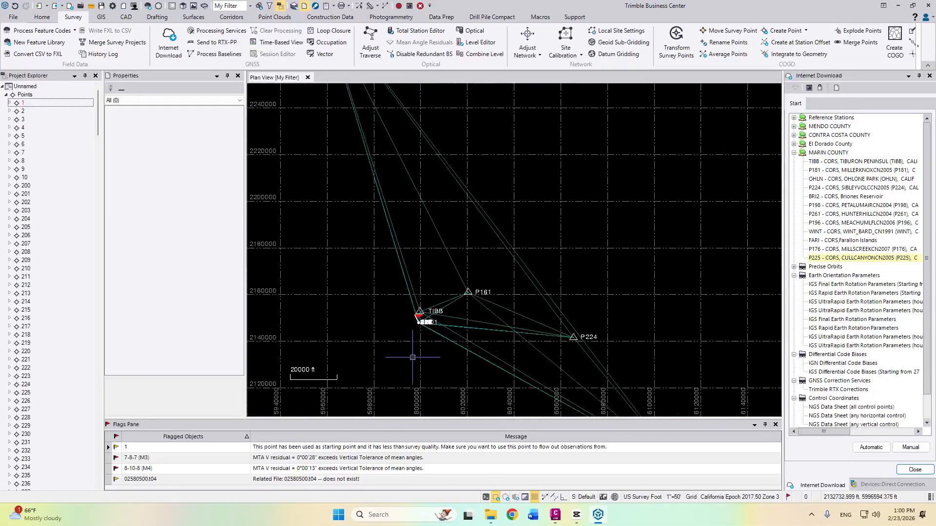
scroll(455, 280, "up", 2)
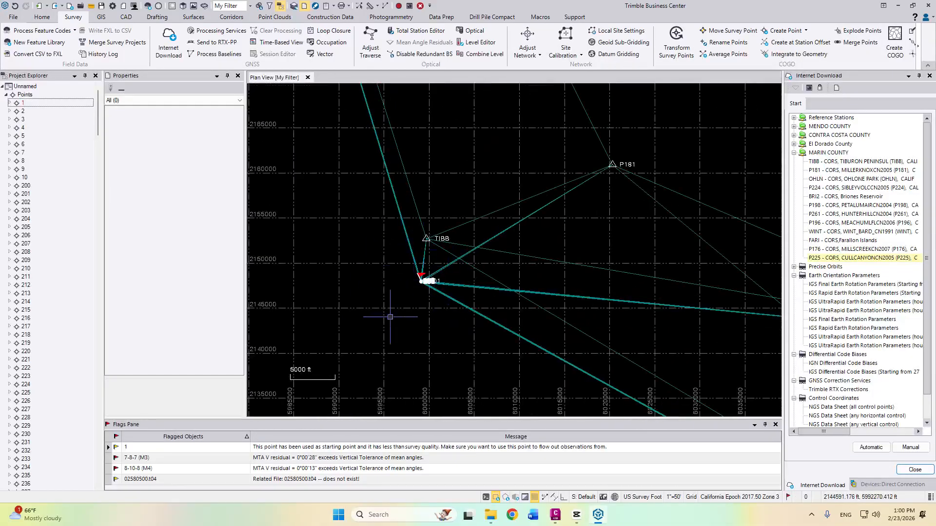
scroll(423, 282, "down", 4)
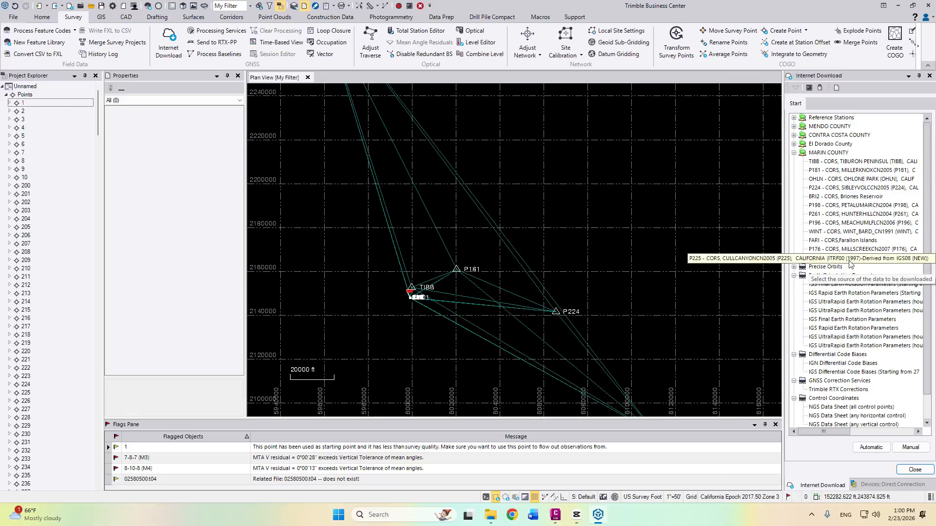
left_click(853, 250)
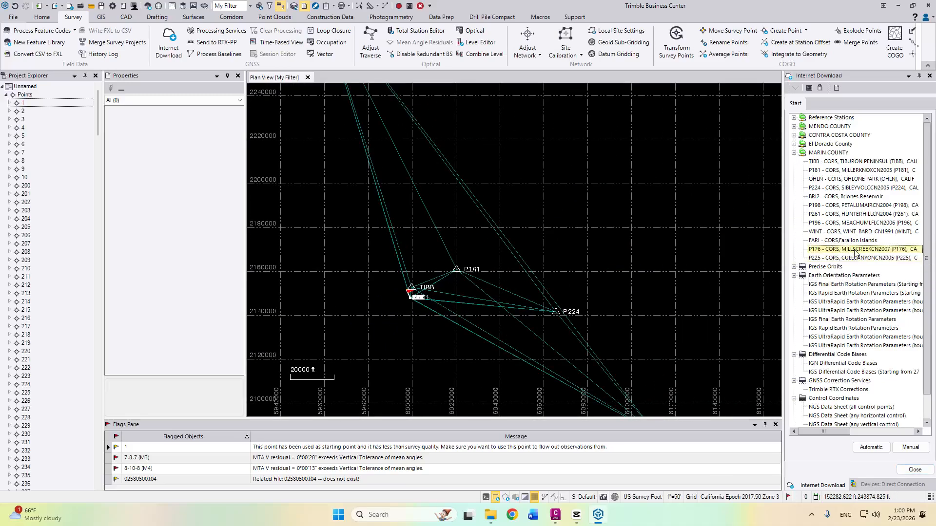
double_click(854, 251)
left_click(512, 292)
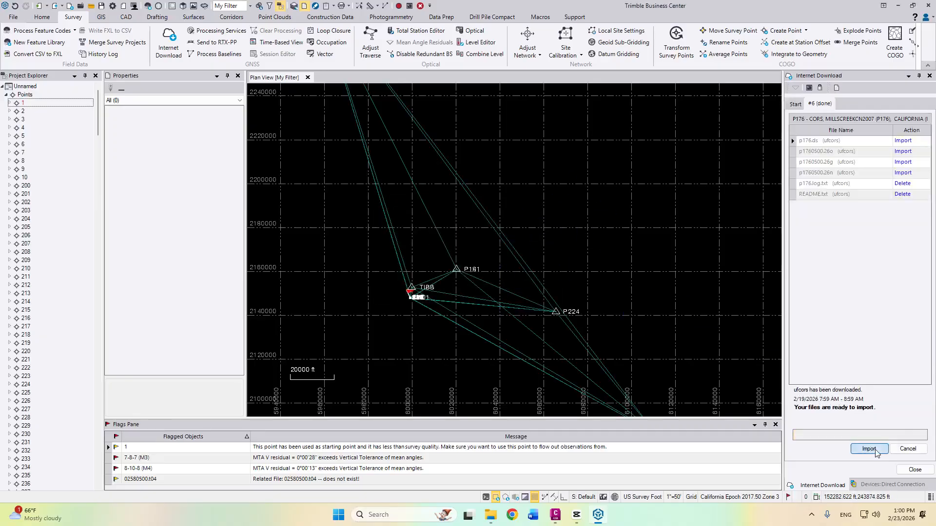
left_click(624, 345)
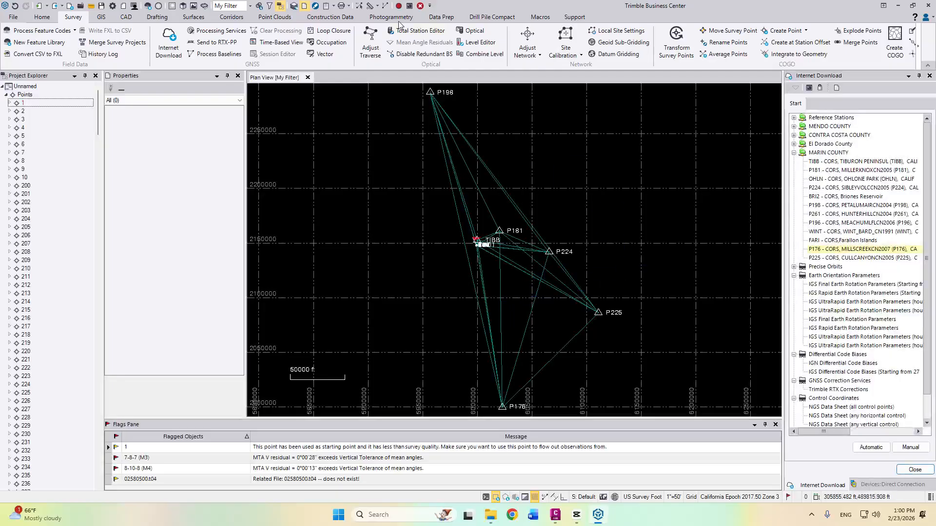
- Process the baselines despite the unresolved computation errors, and review each observation's solution type, precisions and RMS
left_click(215, 55)
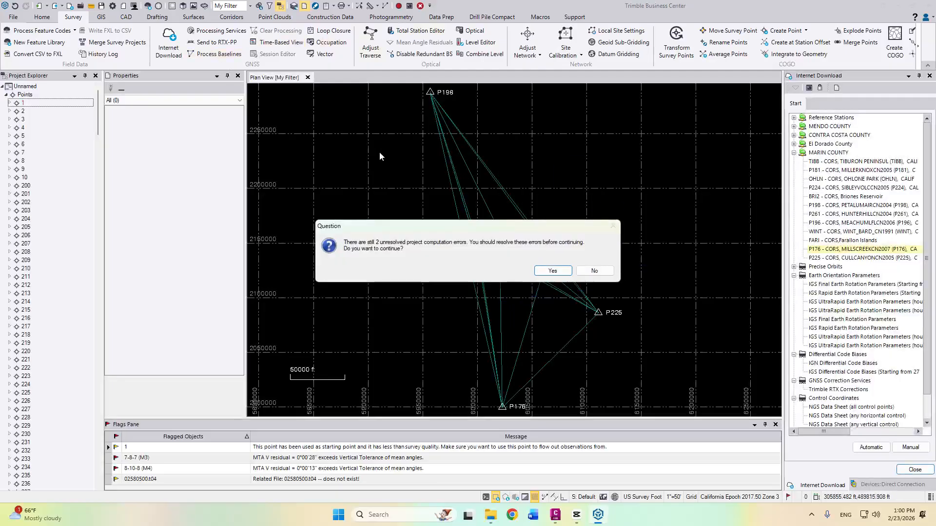
left_click(551, 272)
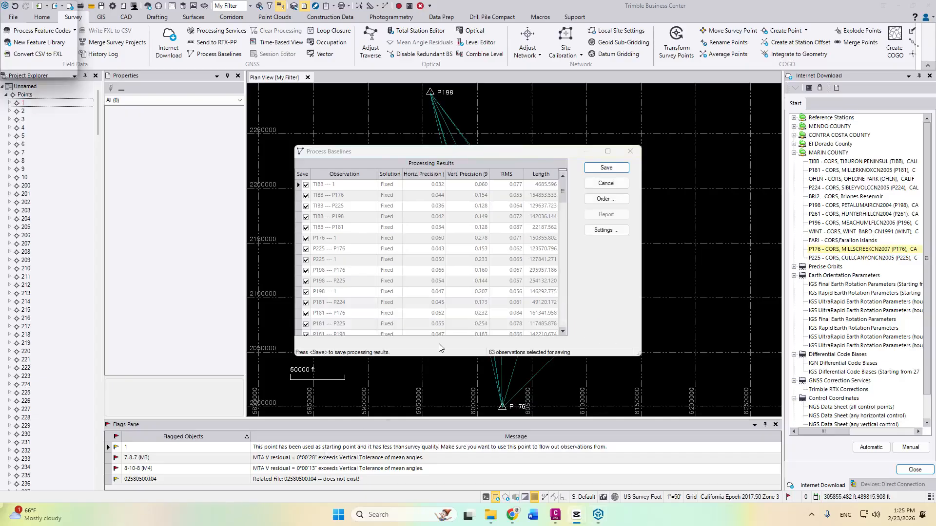
scroll(390, 264, "down", 5)
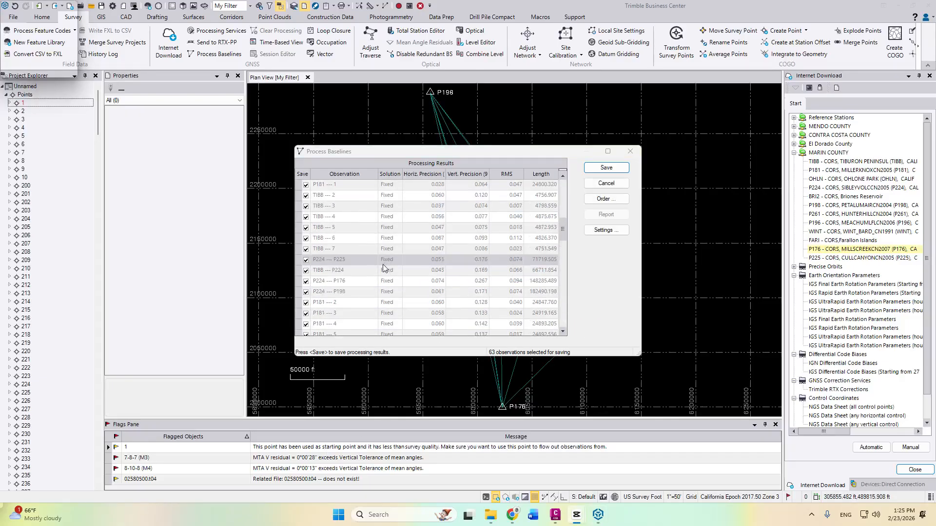
scroll(403, 263, "down", 3)
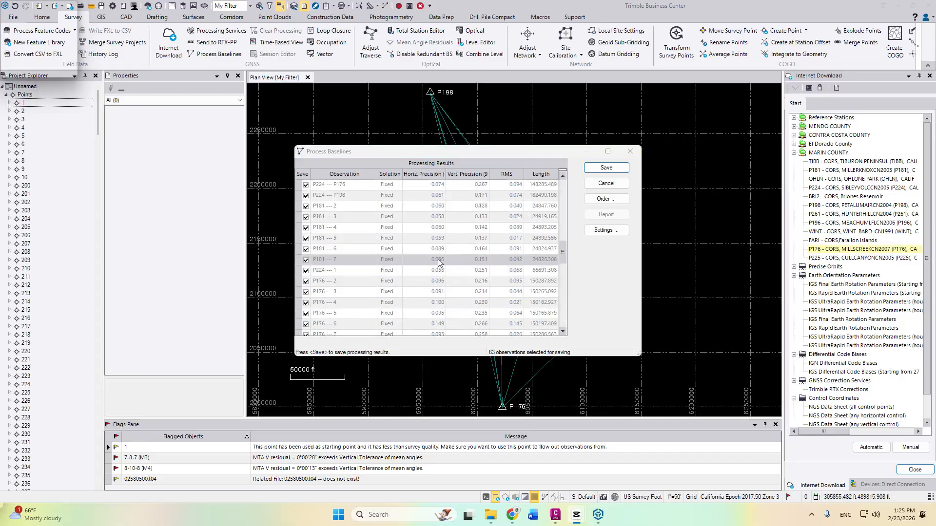
scroll(441, 262, "down", 3)
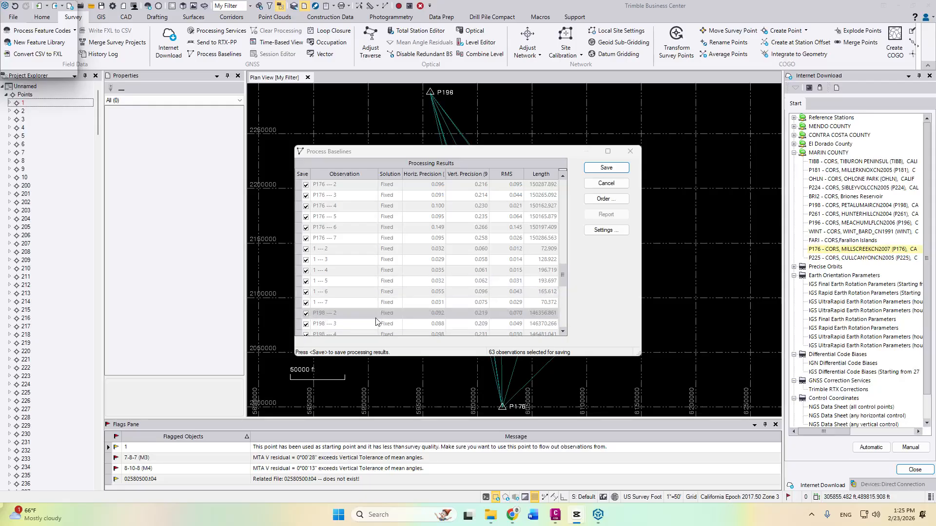
scroll(494, 320, "down", 2)
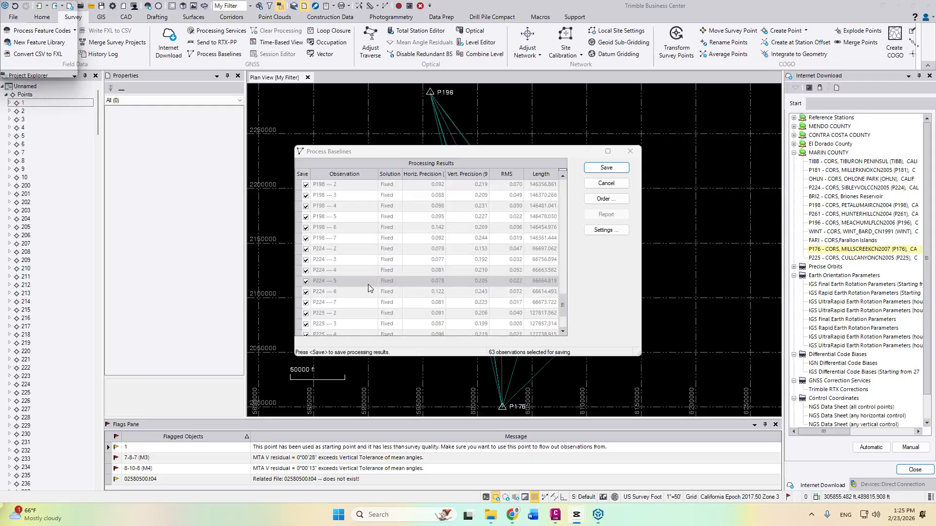
scroll(459, 285, "up", 10)
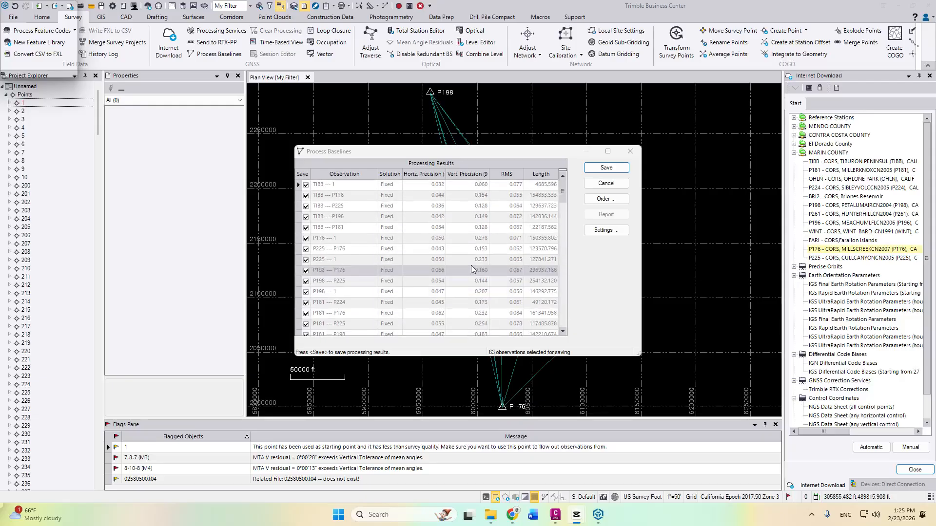
- Review the precisions and RMS of all processed baselines and save the processing results
scroll(437, 266, "down", 10)
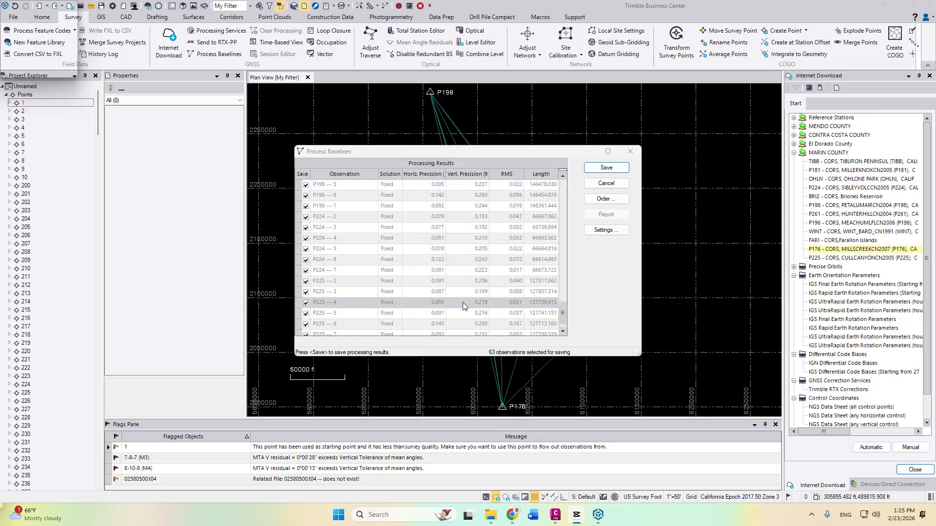
scroll(485, 277, "up", 10)
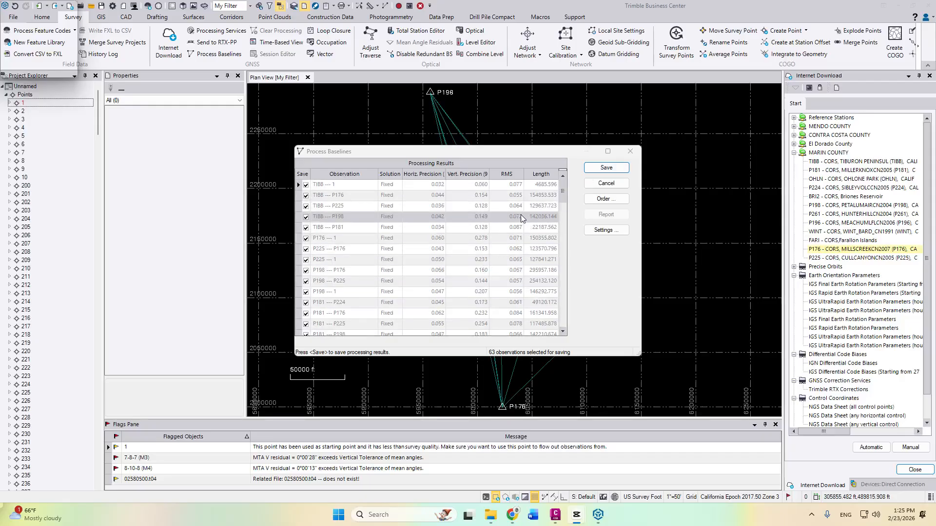
scroll(504, 312, "down", 5)
scroll(502, 300, "down", 2)
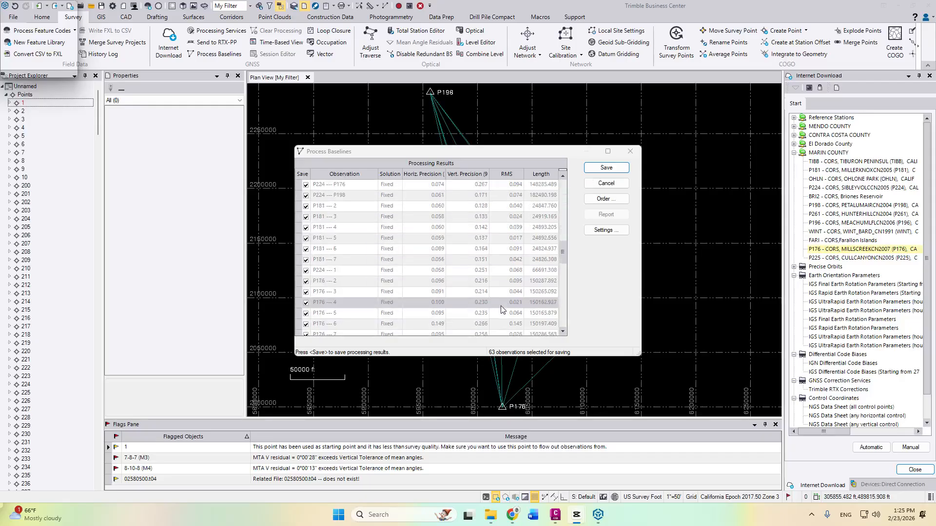
left_click(604, 168)
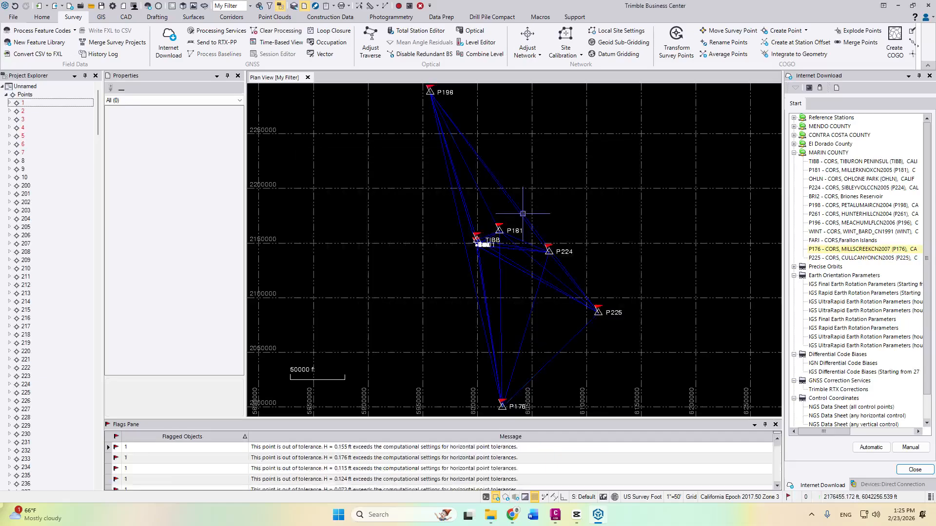
- Run a network adjustment with no fixed coordinates, continuing despite the unresolved computation errors
scroll(485, 243, "up", 15)
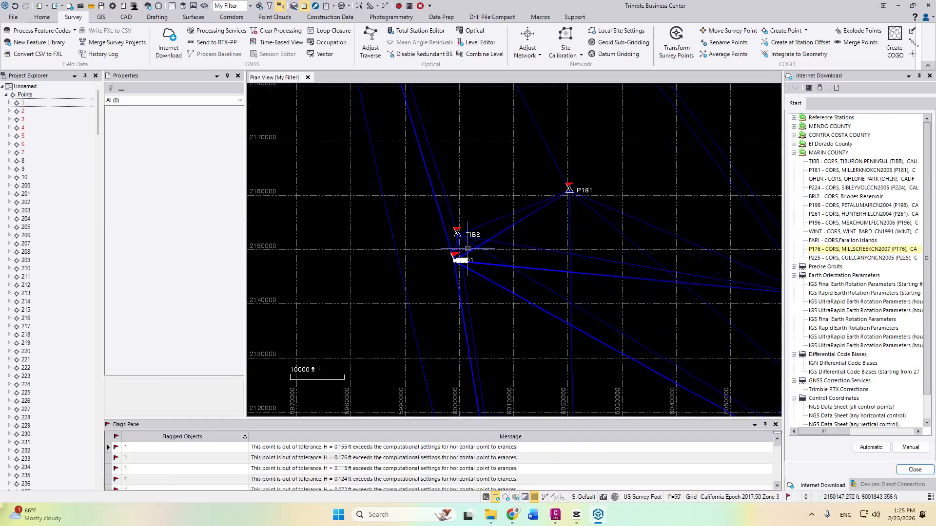
scroll(445, 268, "up", 5)
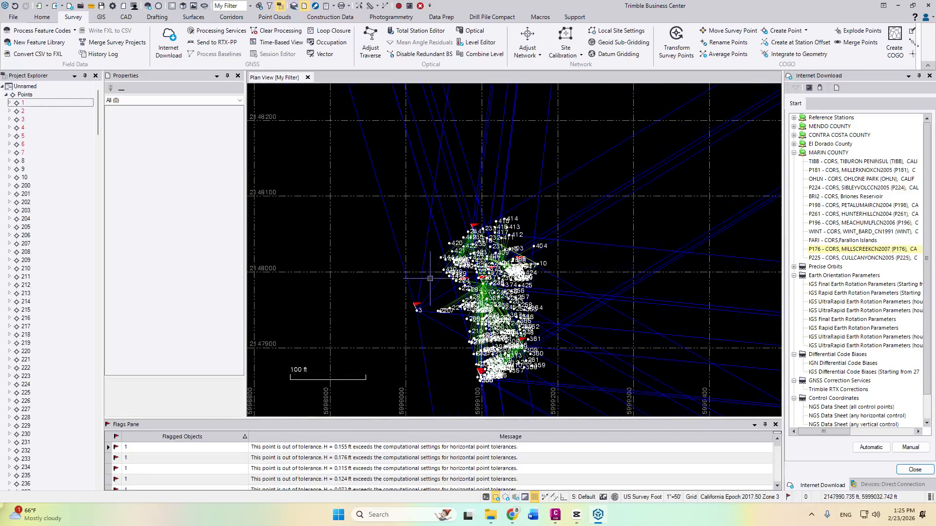
scroll(479, 276, "up", 5)
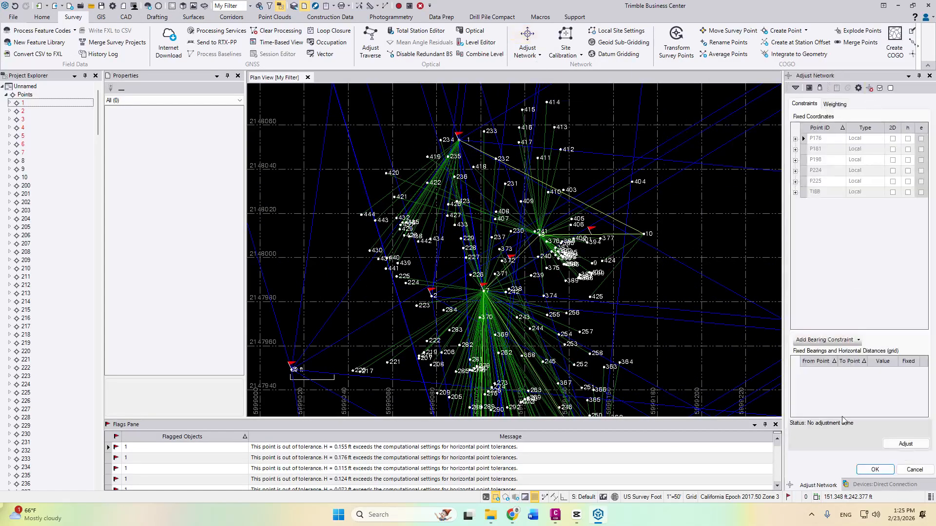
left_click(905, 442)
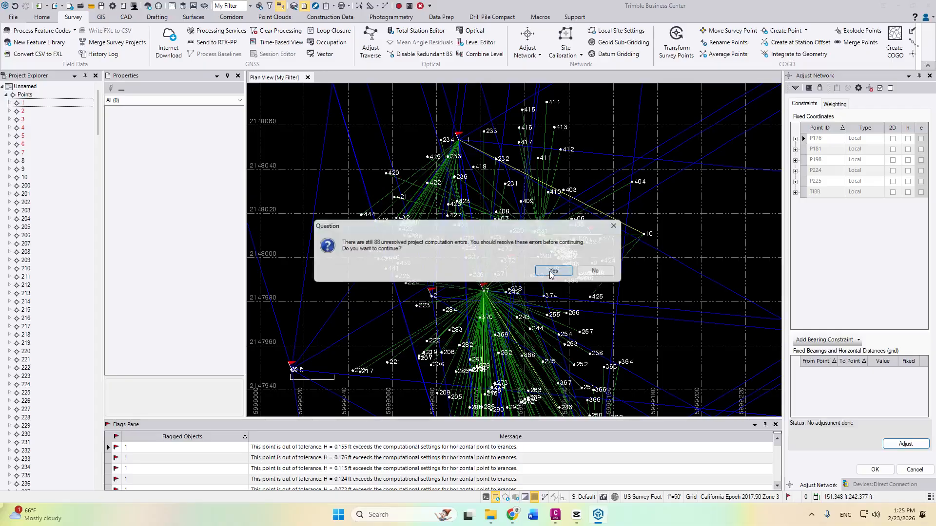
left_click(560, 275)
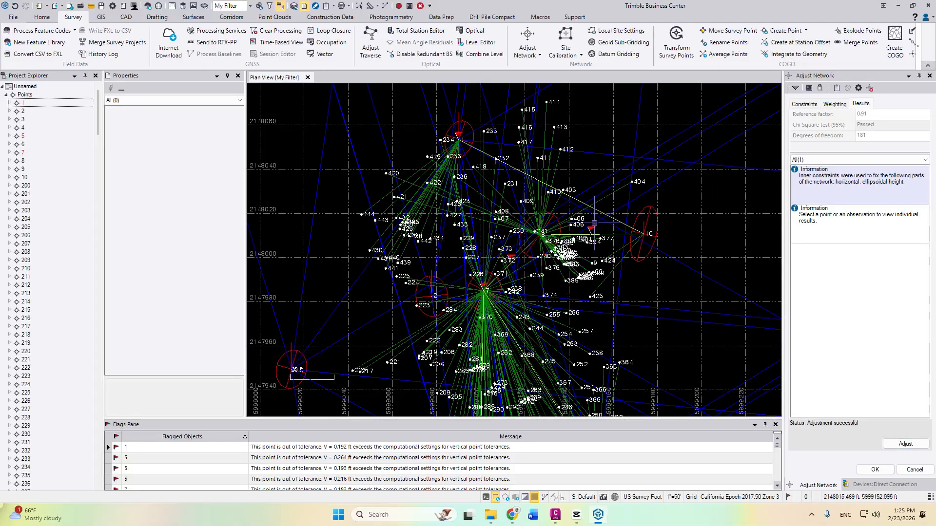
- Set the post-processed vectors' weighting scalar to 0.80 and rerun the network adjustment
left_click(834, 105)
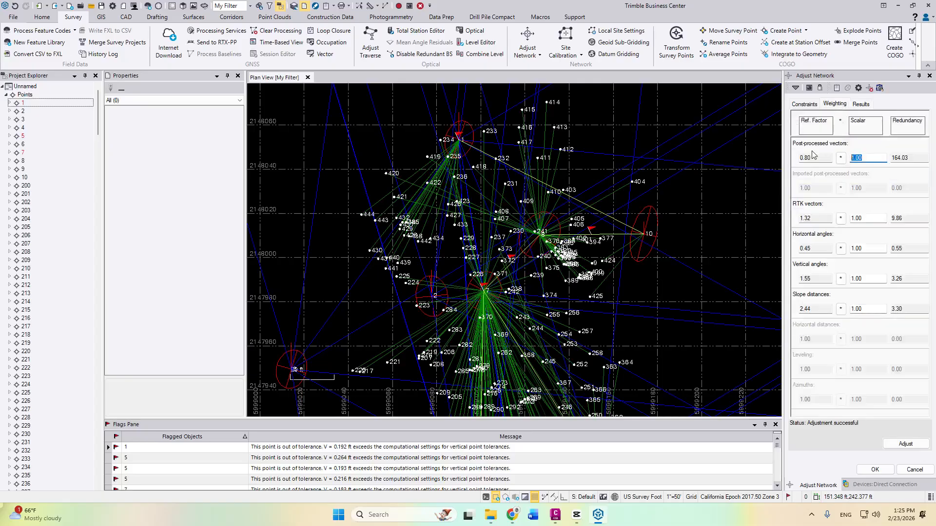
key("Tab")
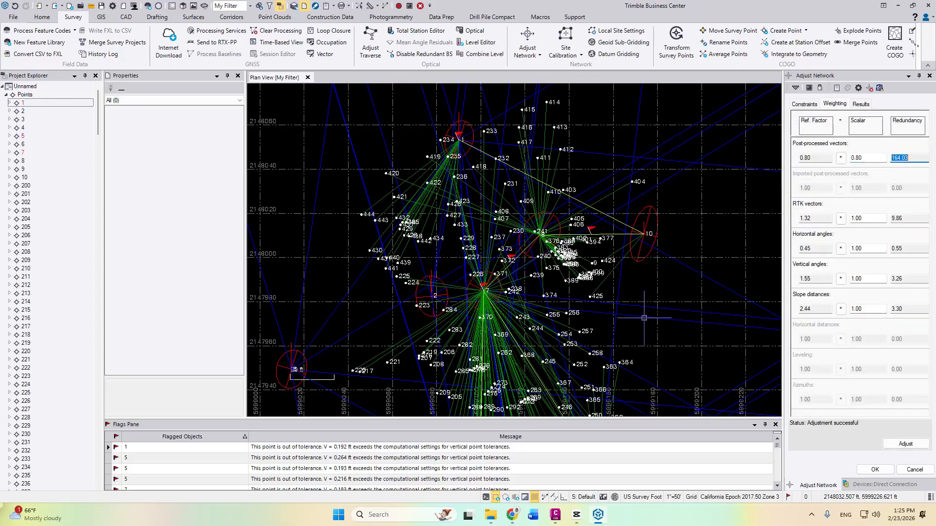
left_click(916, 443)
left_click(555, 271)
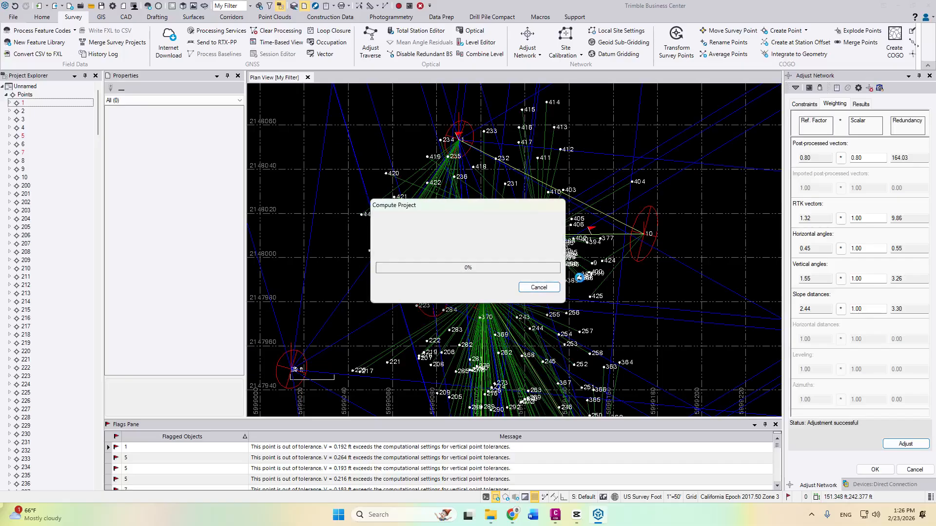
- Check the adjustment results, set the RTK vectors' scalar to 1.20 and readjust the network
left_click(861, 104)
left_click(839, 107)
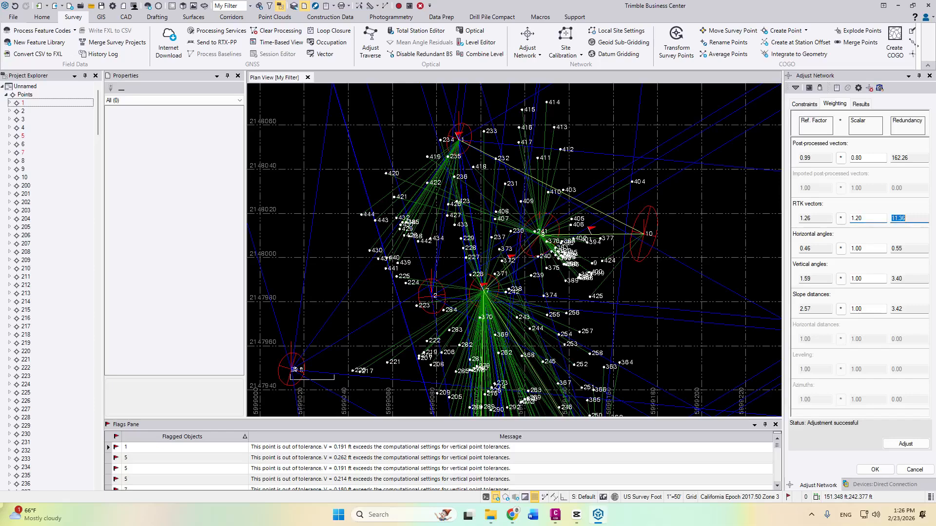
left_click(905, 444)
left_click(557, 270)
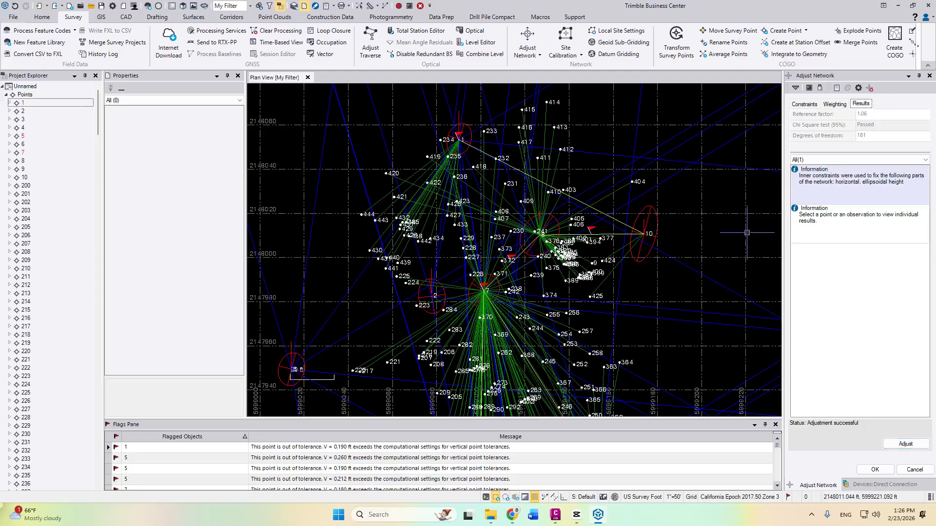
- Inspect point 1's adjustment errors and its grid, local and global coordinates
left_click(43, 103)
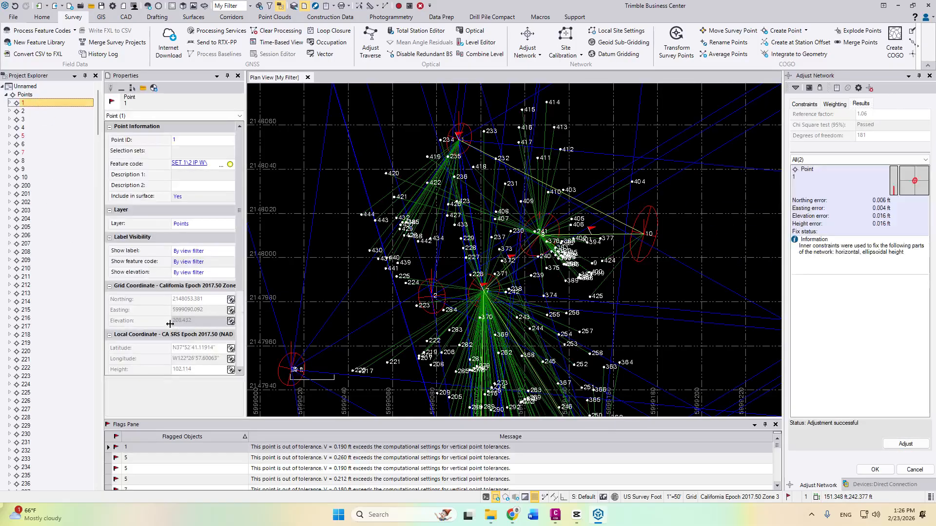
scroll(201, 317, "down", 1)
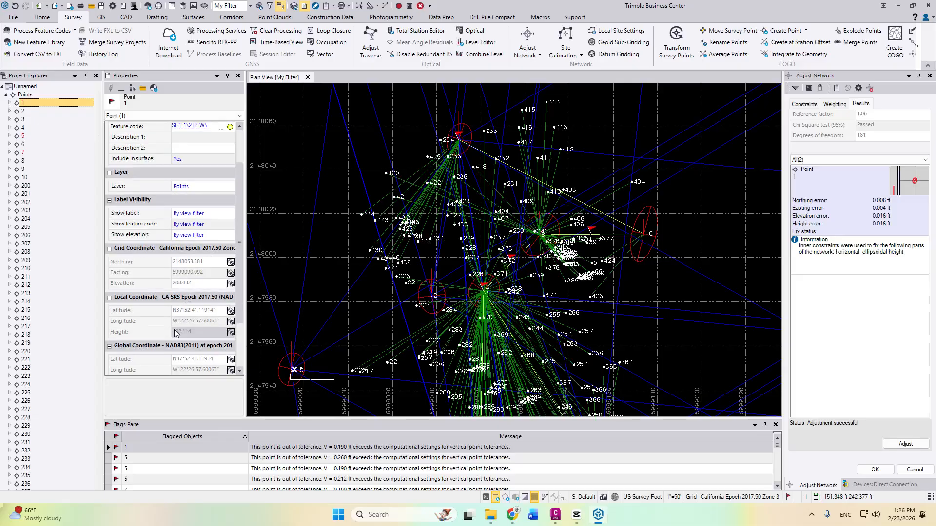
scroll(159, 351, "down", 1)
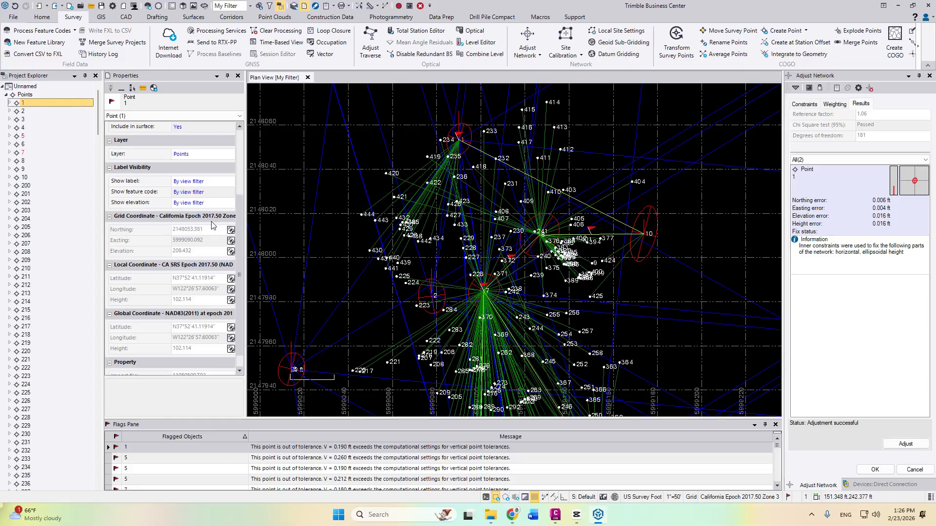
key("Escape")
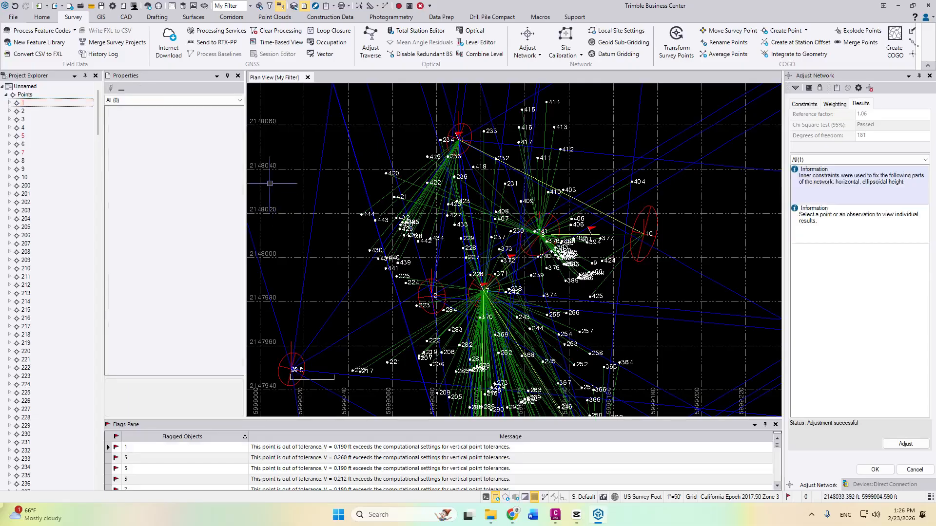
- Change the project coordinate system to United States/NAD83, California Zone 3 0403, converting global coordinates to NAD83(2011) epoch 2010 and keeping the adjustment
left_click(113, 6)
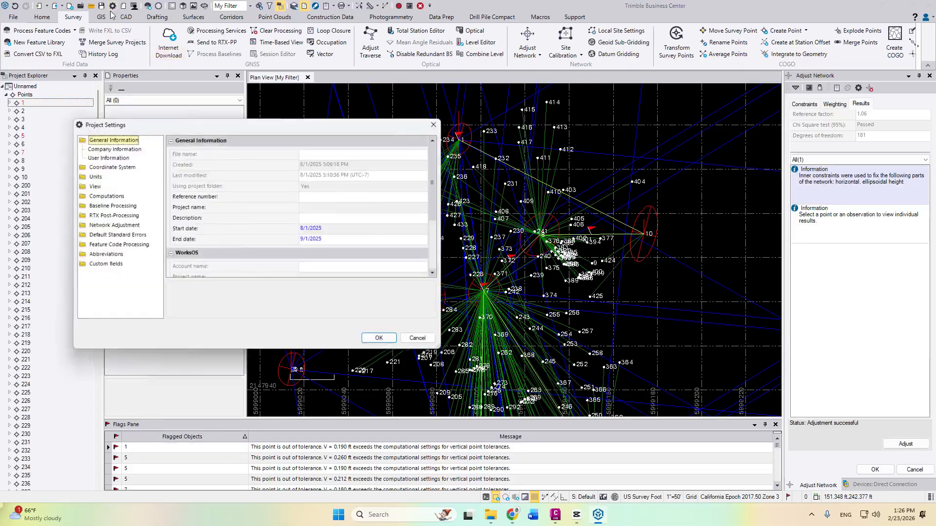
left_click(96, 168)
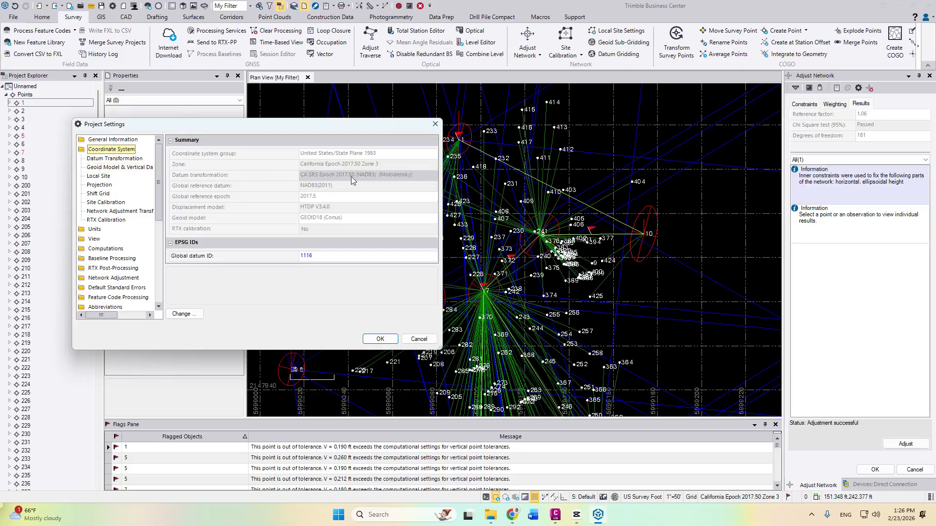
left_click(183, 314)
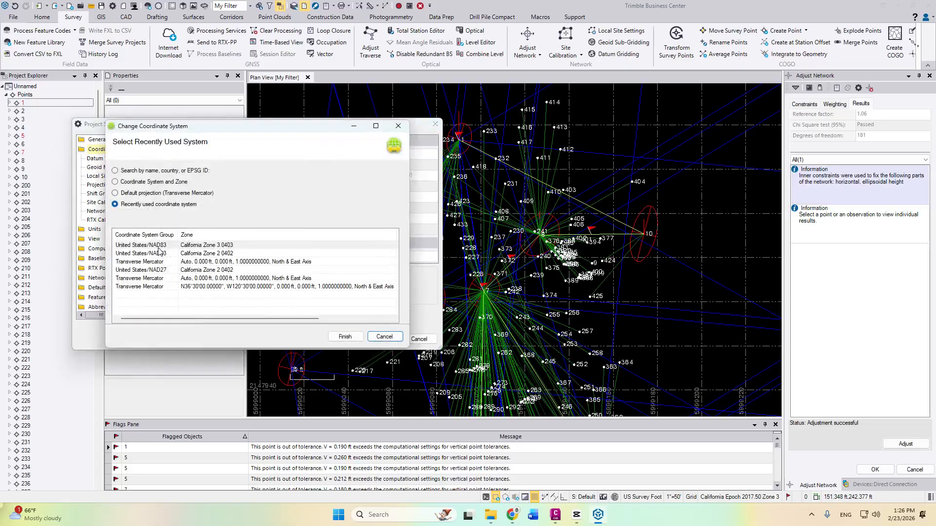
left_click(149, 247)
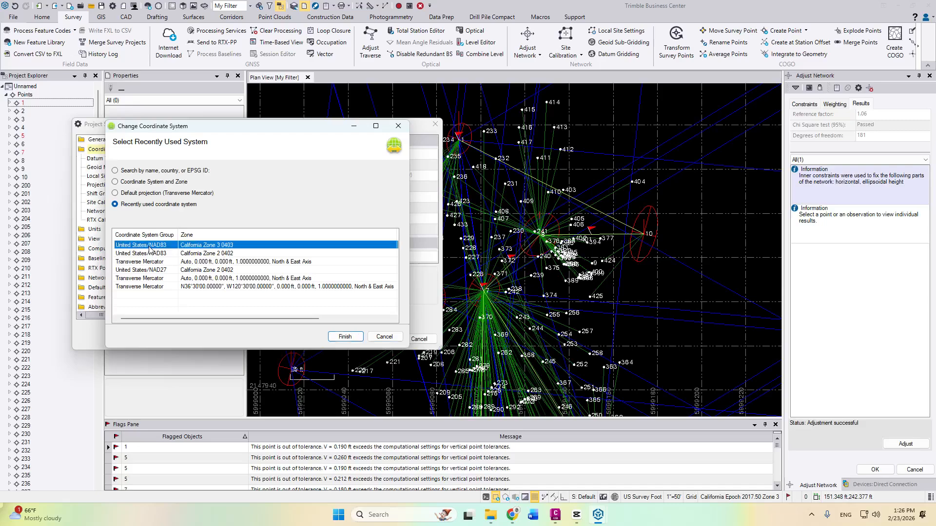
left_click(346, 336)
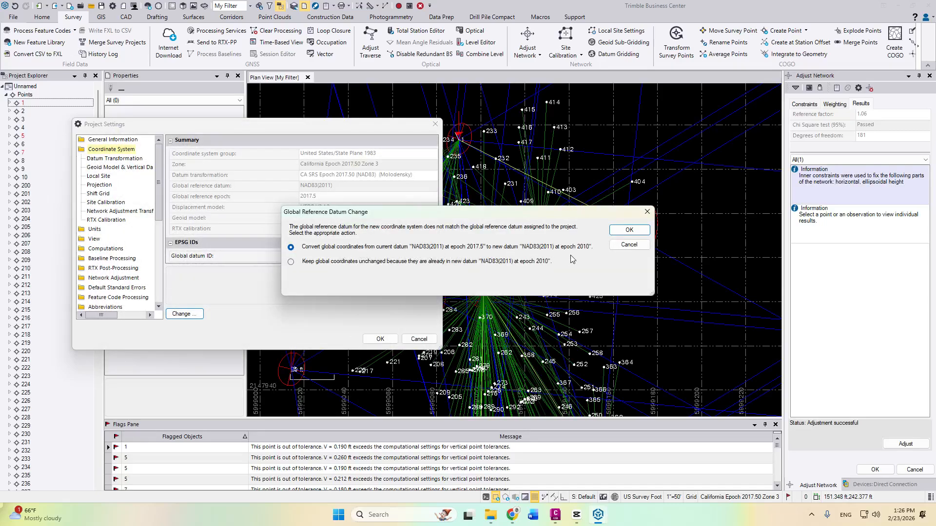
left_click(630, 232)
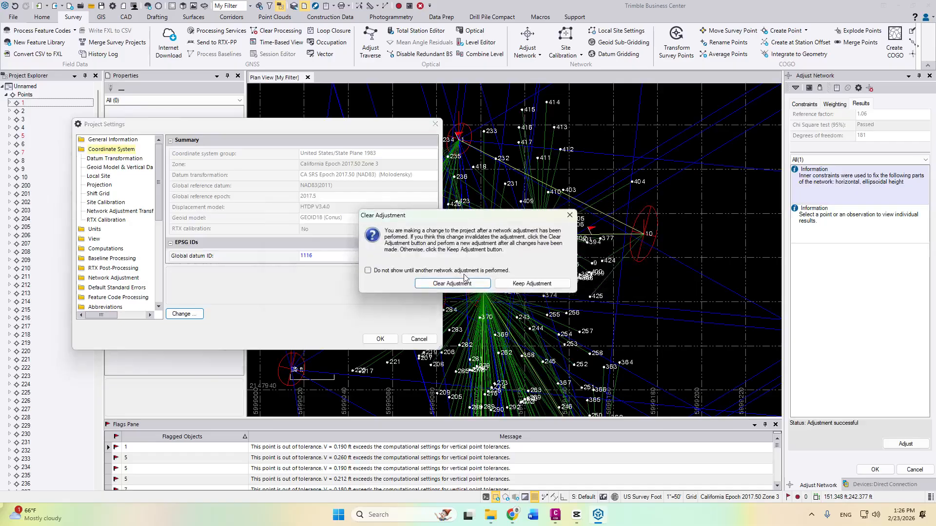
left_click(521, 284)
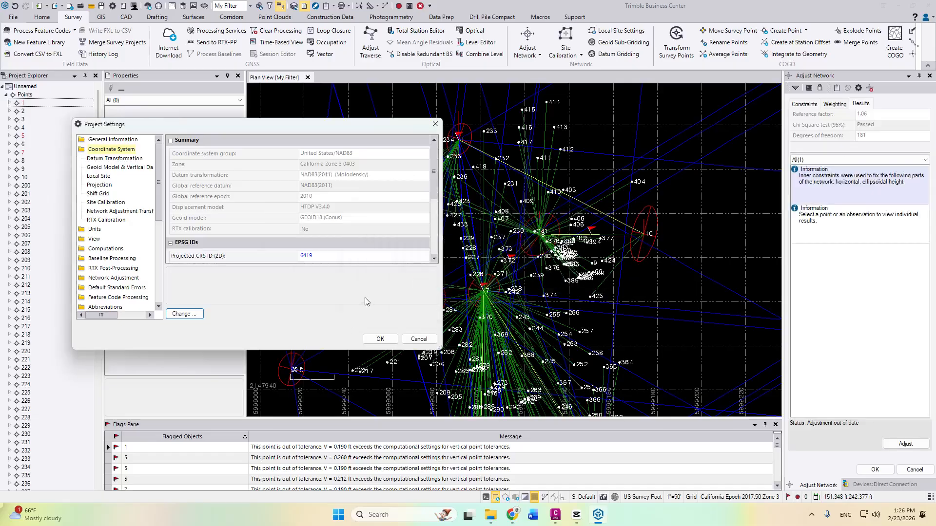
left_click(380, 339)
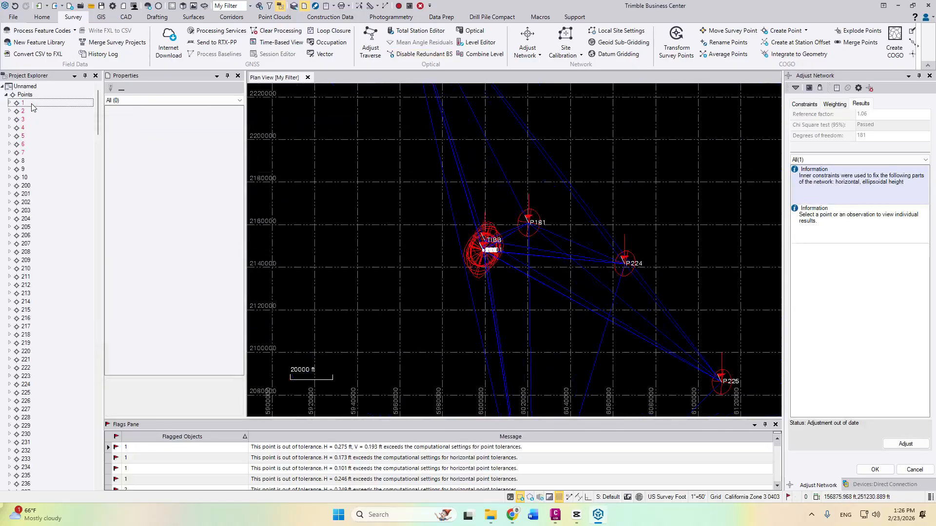
- Run a new network adjustment in the changed coordinate system with no fixed coordinates, continuing despite the computation errors
scroll(476, 251, "up", 8)
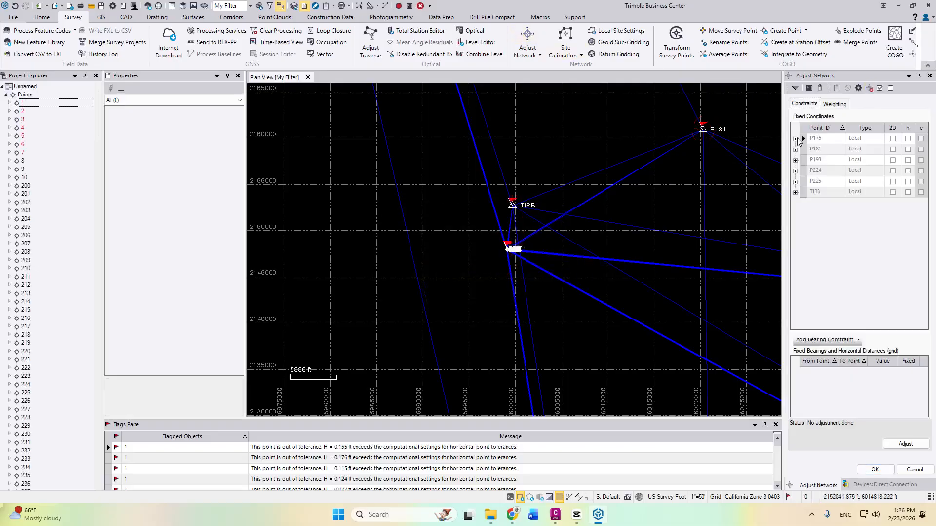
left_click(905, 444)
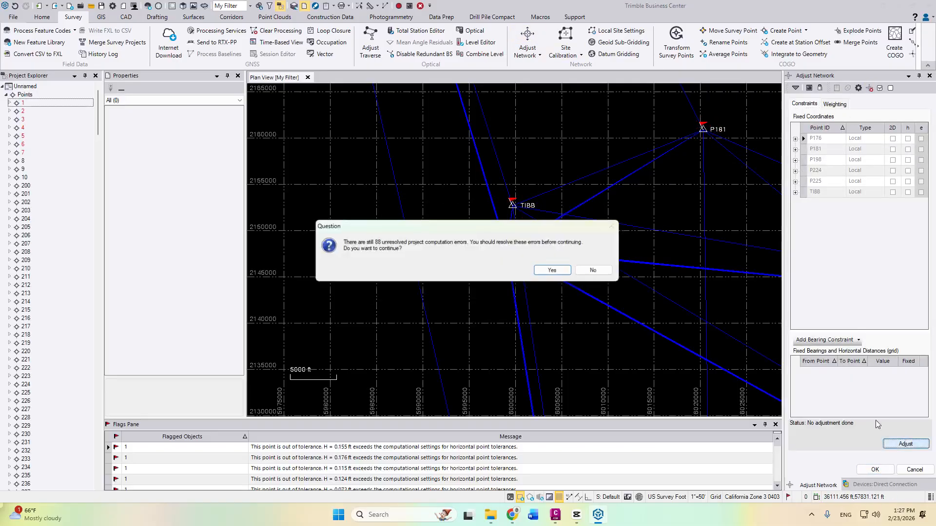
left_click(545, 271)
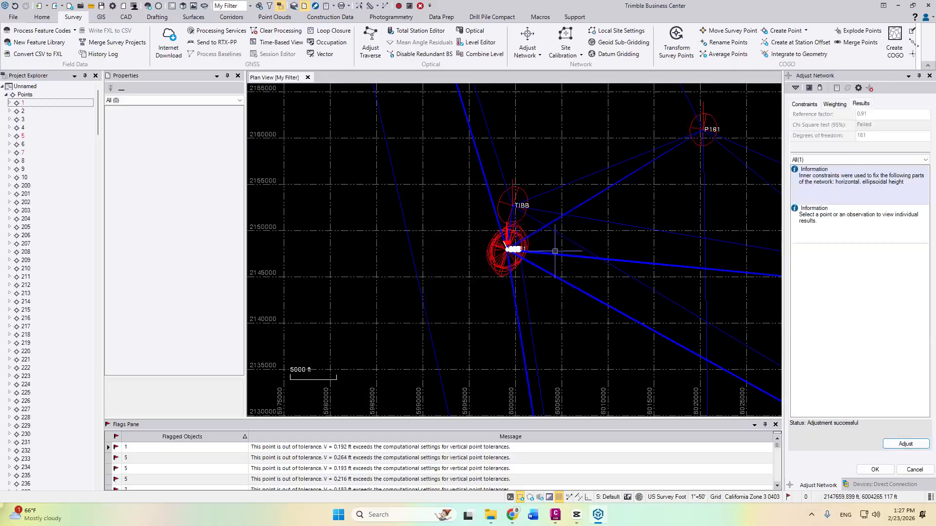
- Set the scalars for post-processed vectors to 0.80, RTK vectors 1.30, horizontal angles 0.50 and vertical angles 1.50, then readjust and check the results
left_click(841, 105)
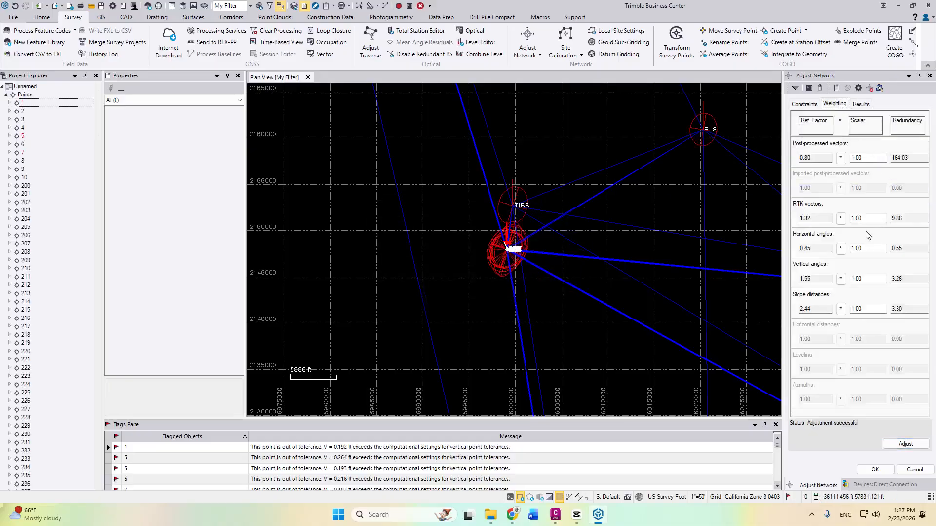
left_click(867, 156)
left_click(903, 444)
left_click(558, 272)
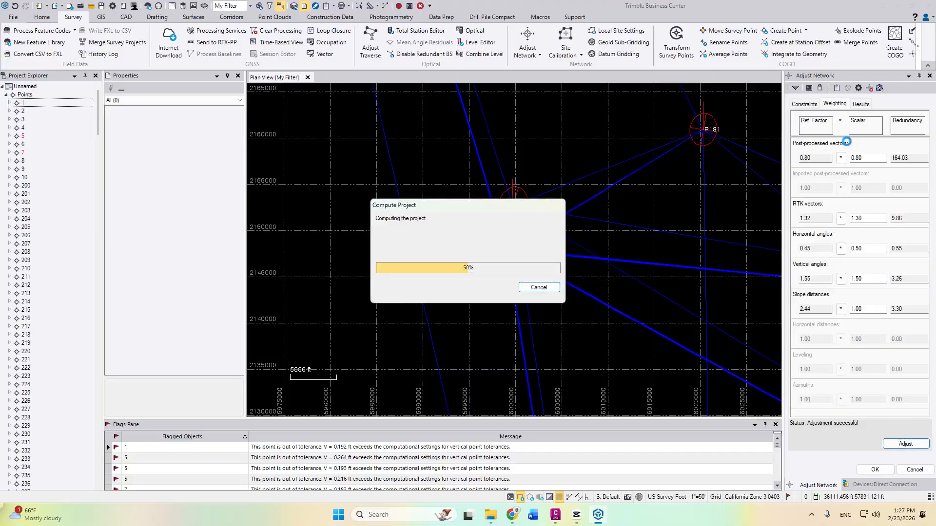
left_click(862, 104)
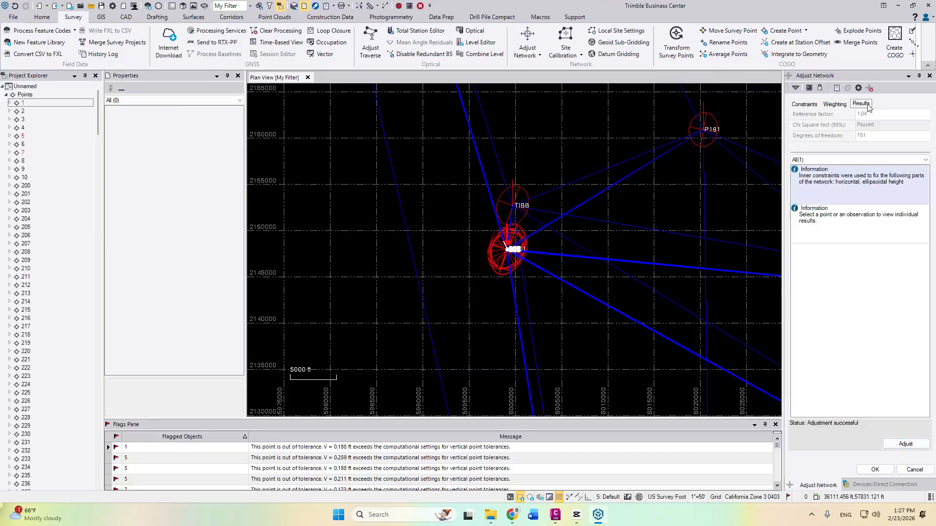
left_click(834, 104)
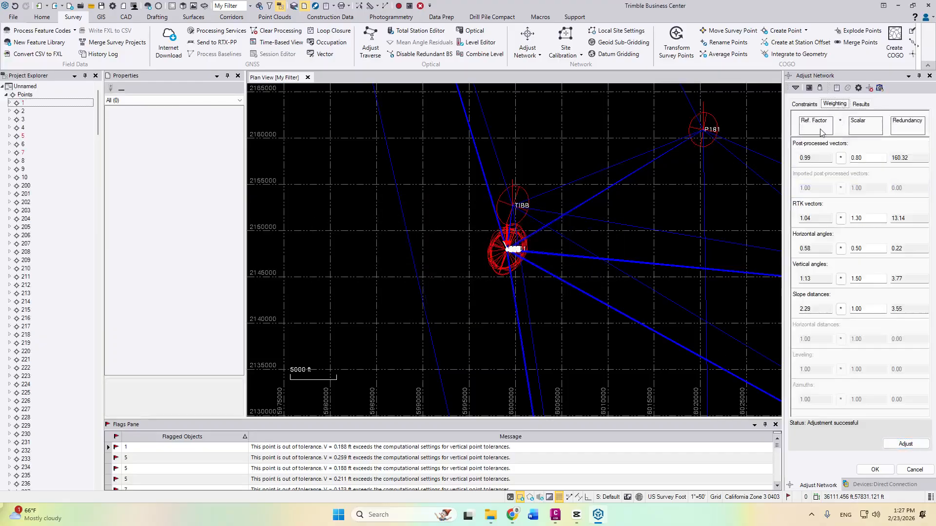
- Select points 1 through 9 and review their northing, easting, elevation and height errors in the adjustment results
left_click(22, 103)
left_click(25, 169, "shift")
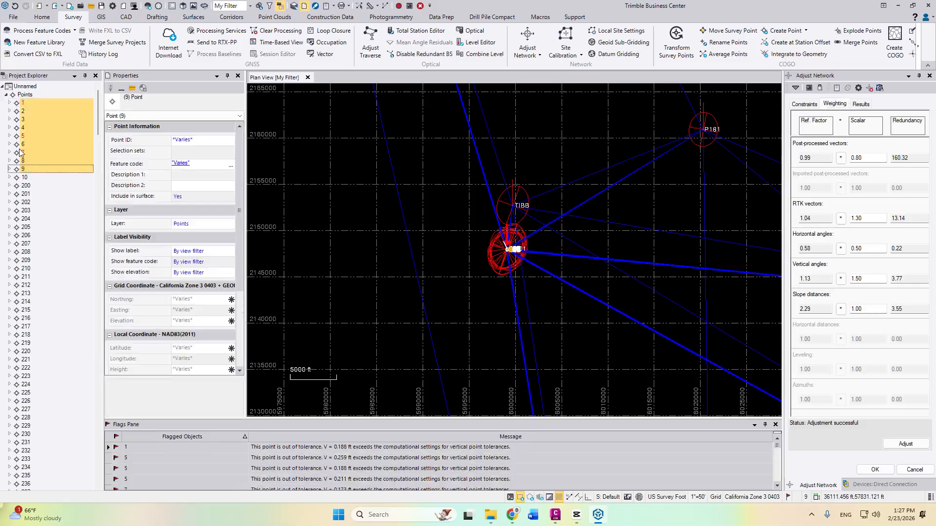
left_click(860, 104)
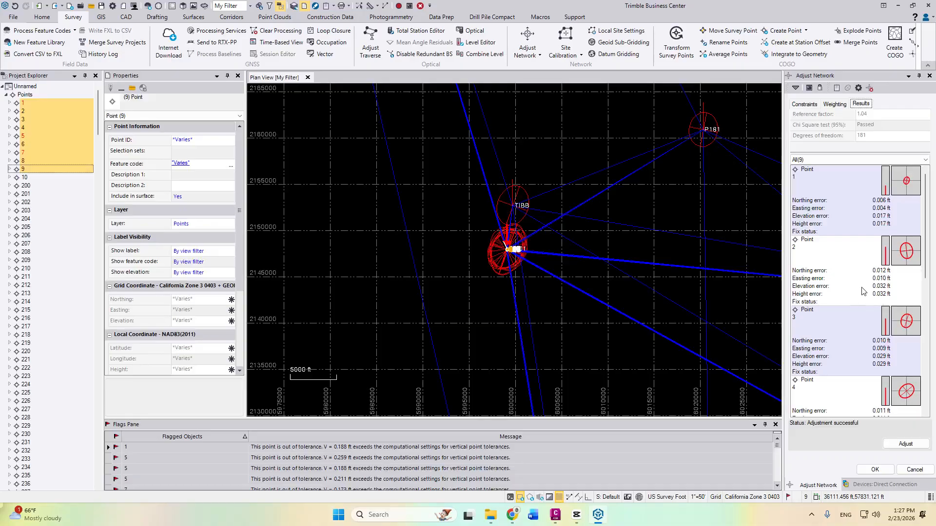
- Review the errors of the remaining selected points in the adjustment results, close the adjustment and clear the point selection
scroll(876, 347, "down", 8)
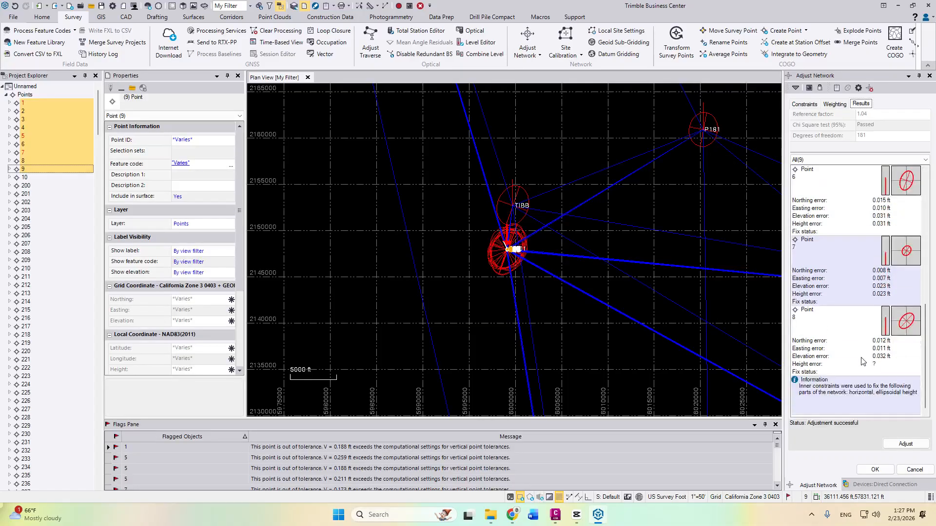
key("Escape")
key("Escape")
key("Escape")
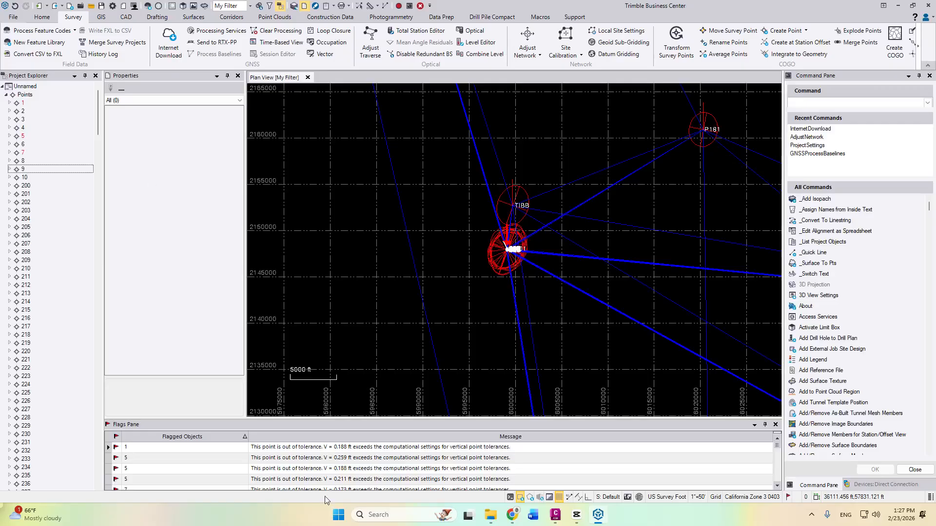
- Switch to File Explorer and select the raw GNSS file 11050500.T02 in the extracted thanksbud folder within Downloads
mouse_move(490, 520)
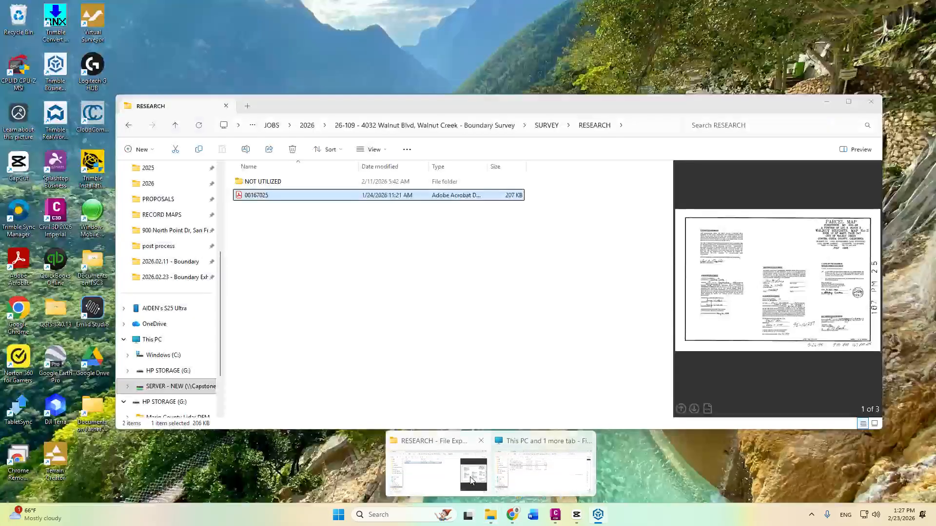
left_click(429, 454)
left_click_drag(444, 106, 583, 183)
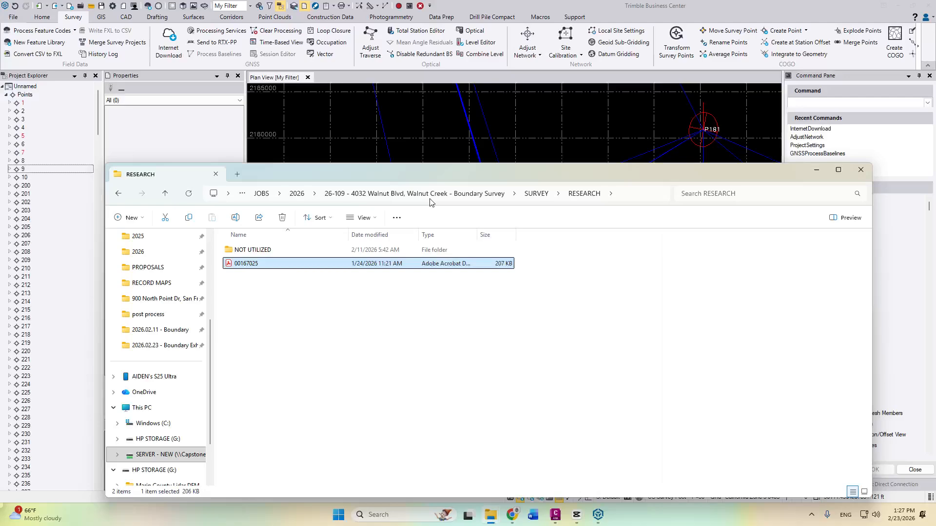
scroll(146, 287, "up", 3)
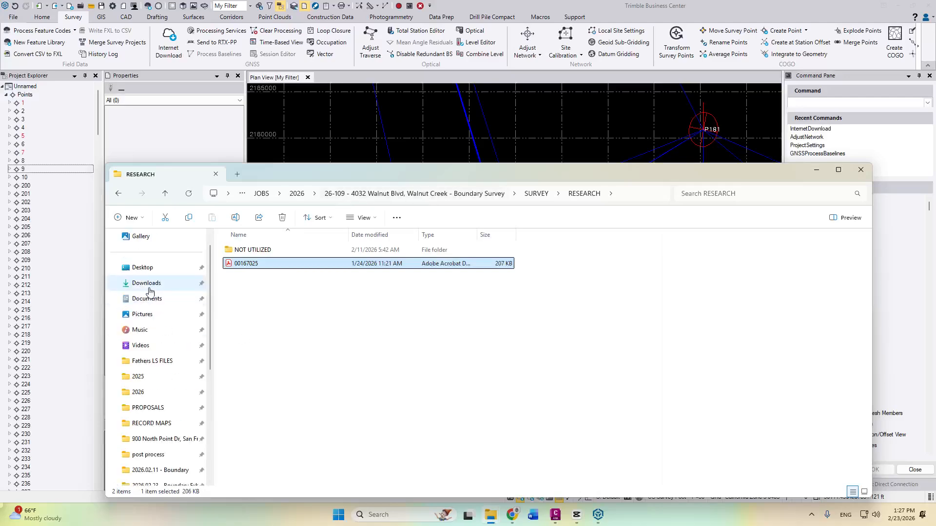
left_click(146, 284)
double_click(273, 263)
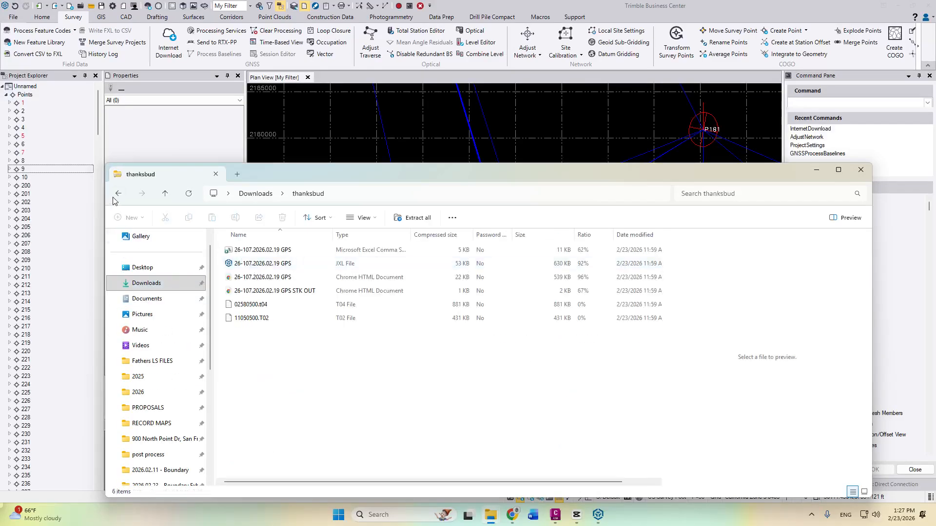
key("alt+Left")
double_click(252, 359)
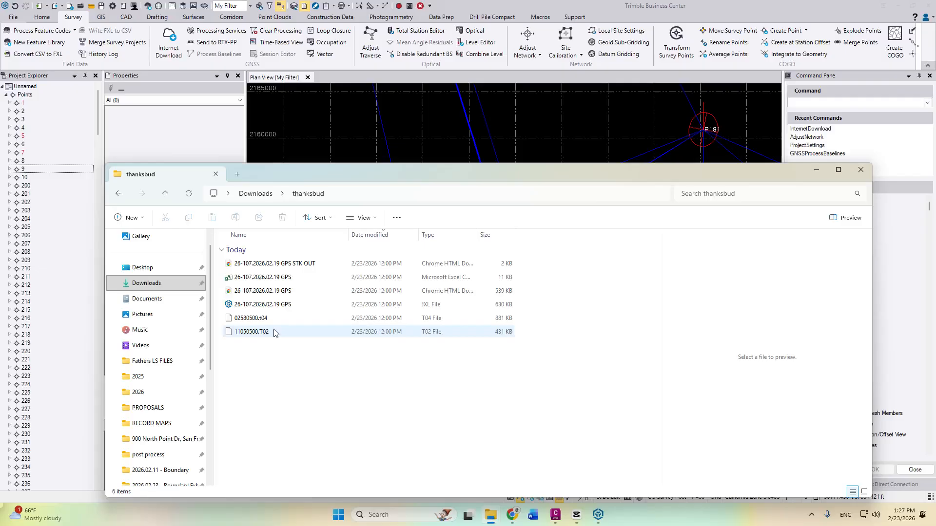
left_click(265, 335)
- Switch to Chrome, open the Trimble GNSS Processor bookmark and upload 11050500.T02 from the thanksbud folder
left_click(511, 514)
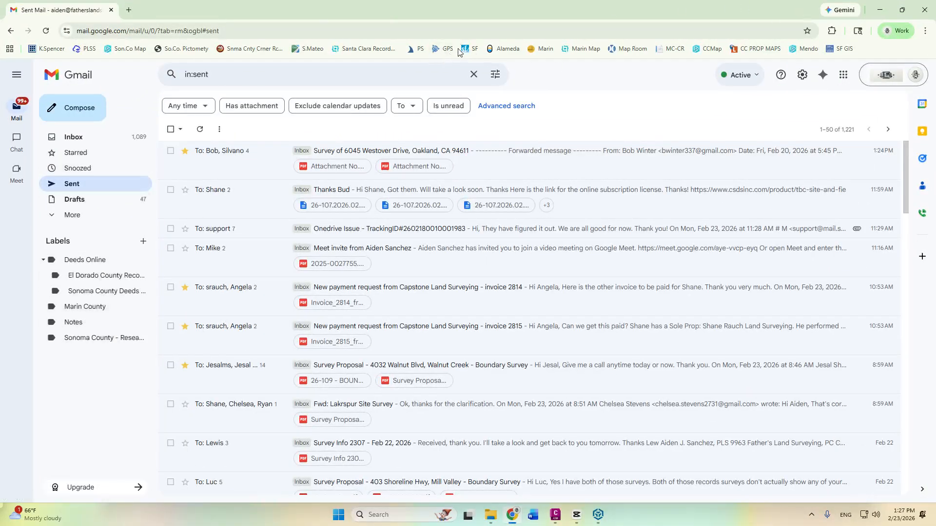
left_click(445, 48)
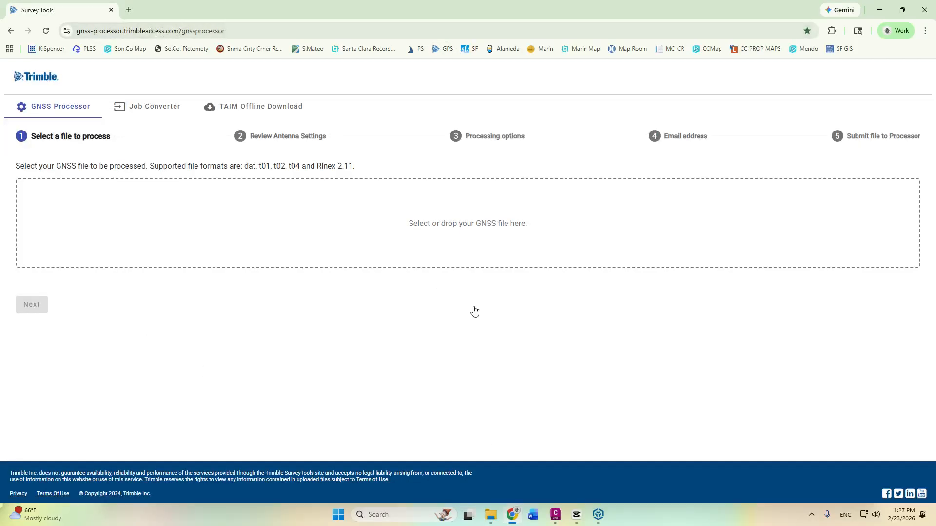
mouse_move(490, 514)
left_click(439, 475)
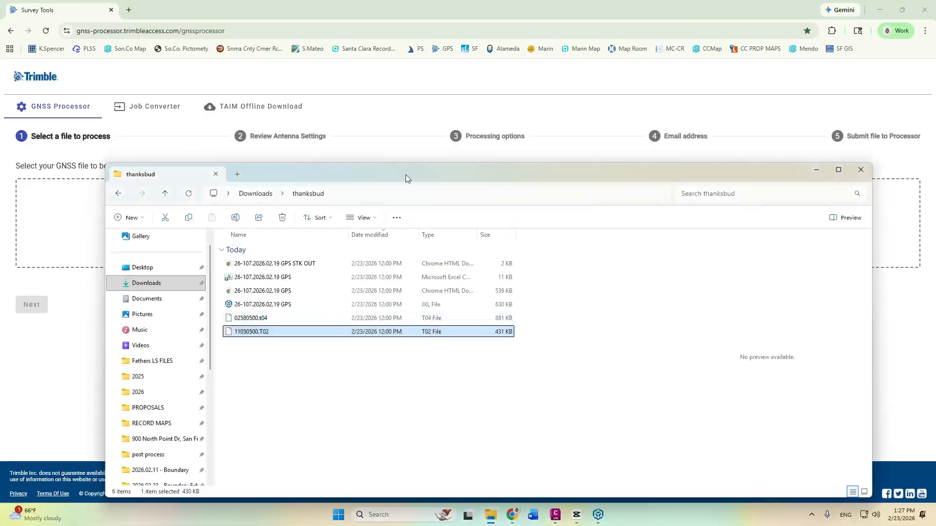
left_click_drag(406, 175, 775, 263)
left_click_drag(628, 420, 402, 242)
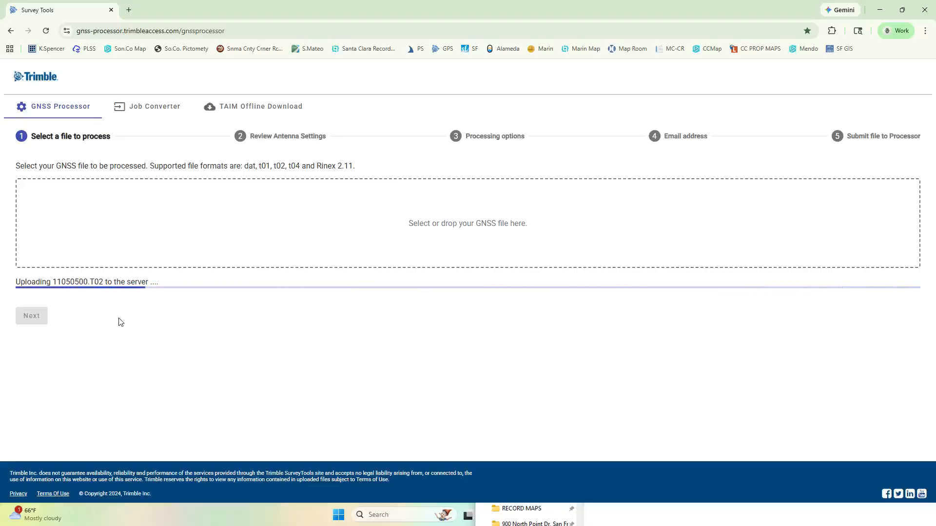
- Accept the detected antenna settings for 11050500.T02 and choose OPUS as the processor
left_click(36, 310)
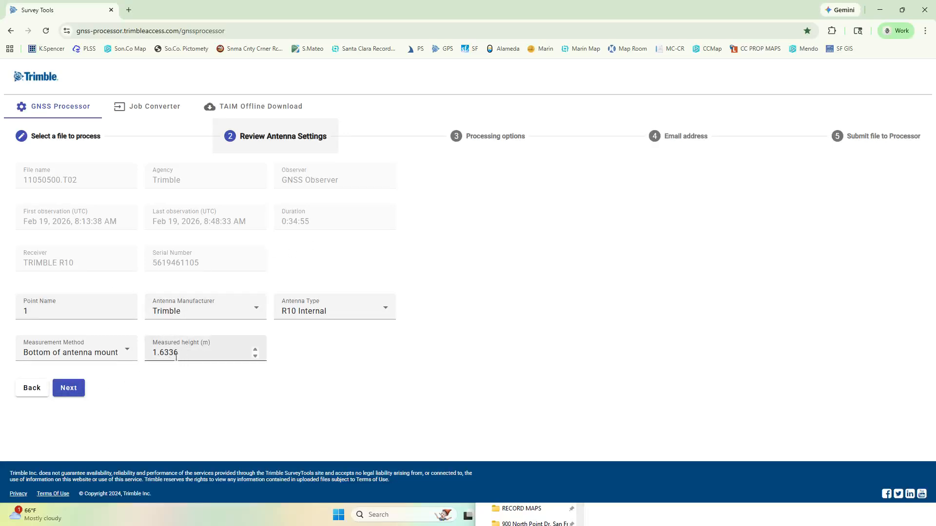
left_click(68, 389)
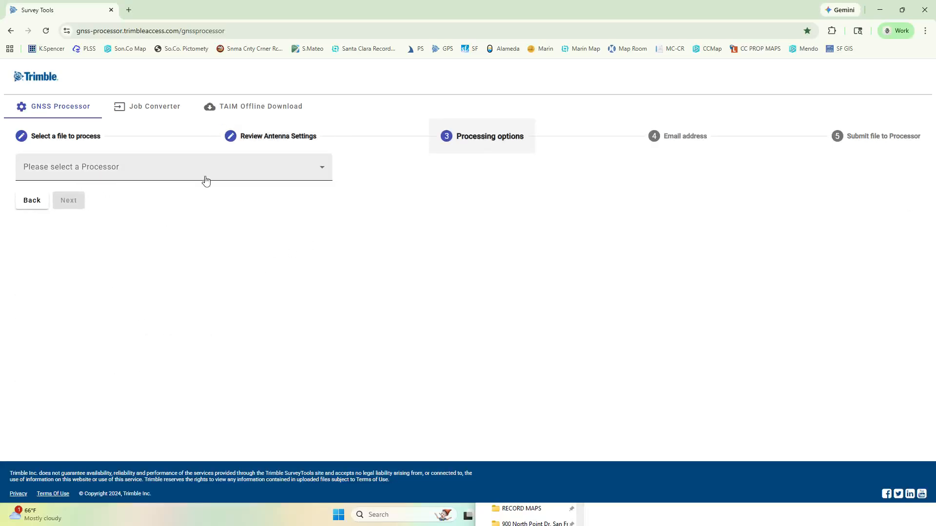
left_click(162, 169)
left_click(90, 202)
left_click(68, 200)
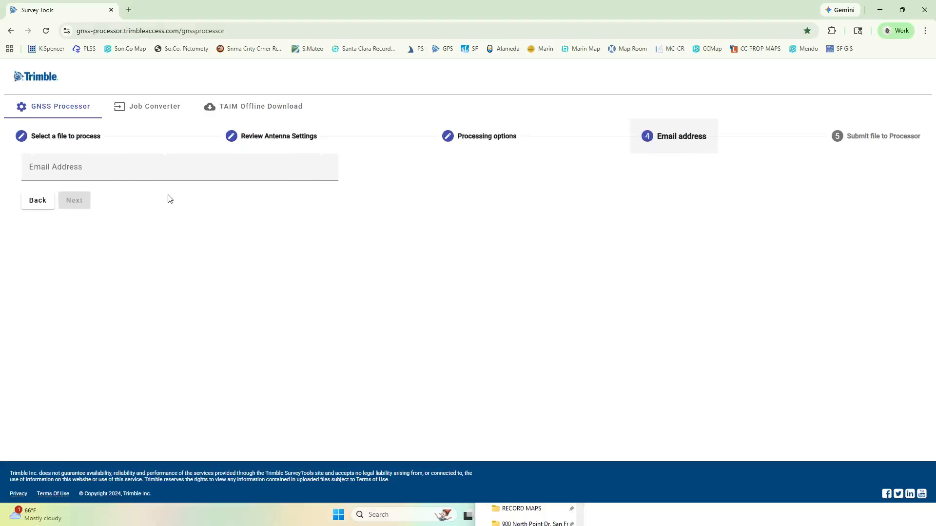
- Enter the recipient's email address for the results, submit the GNSS file for processing and finish
left_click(100, 168)
left_click(112, 190)
left_click(68, 200)
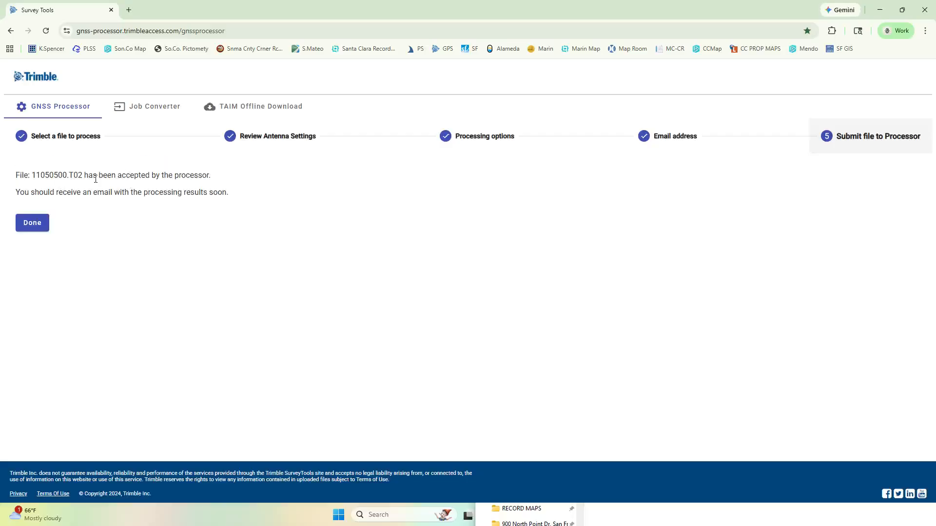
left_click(32, 225)
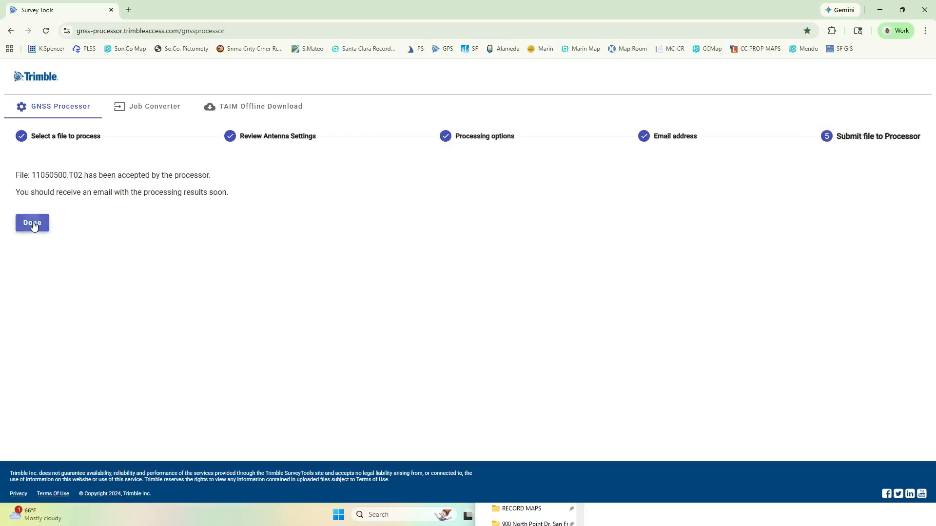
left_click(884, 14)
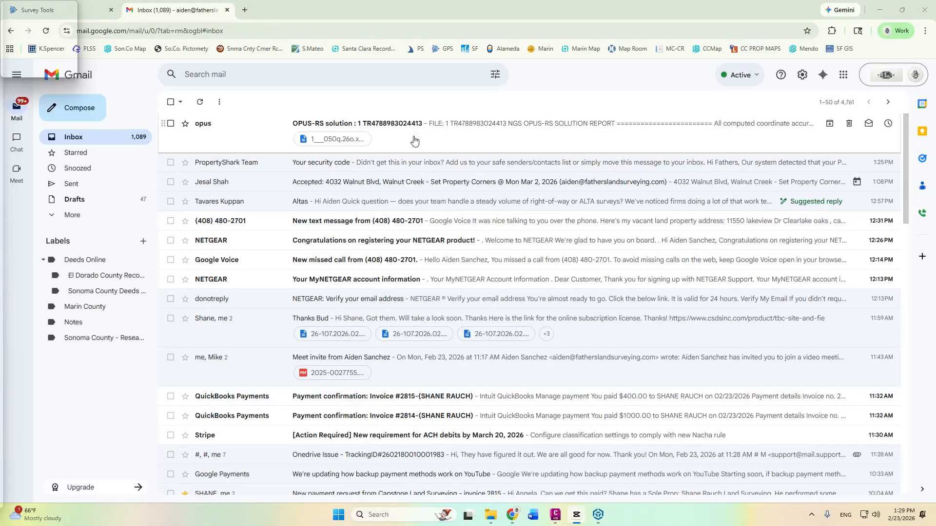
- Open the OPUS-RS solution email in Gmail, download its attachment 1___050q.26o.xml and show the file in its folder
left_click(415, 140)
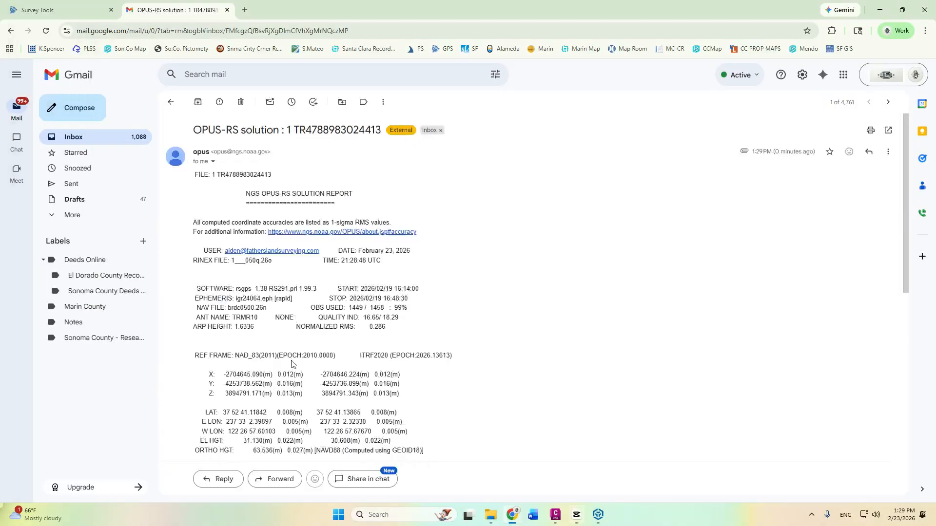
scroll(291, 365, "down", 12)
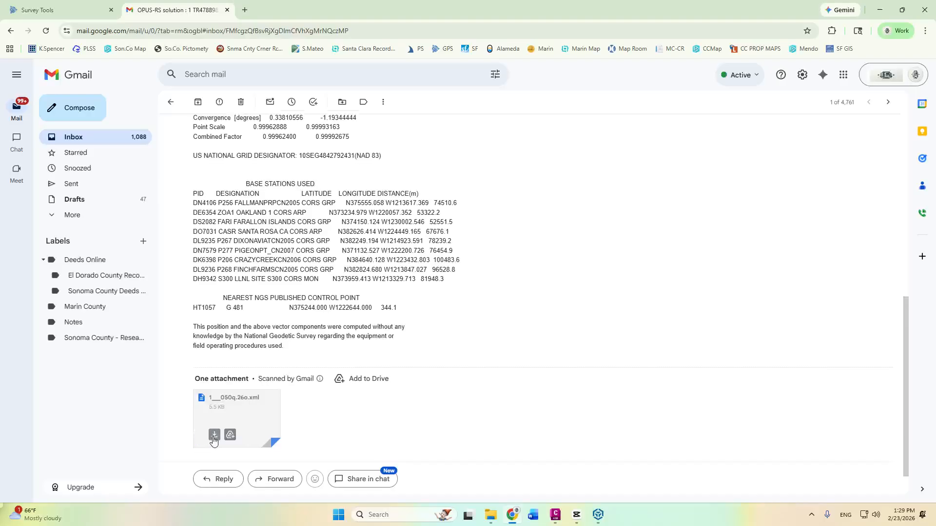
left_click(213, 435)
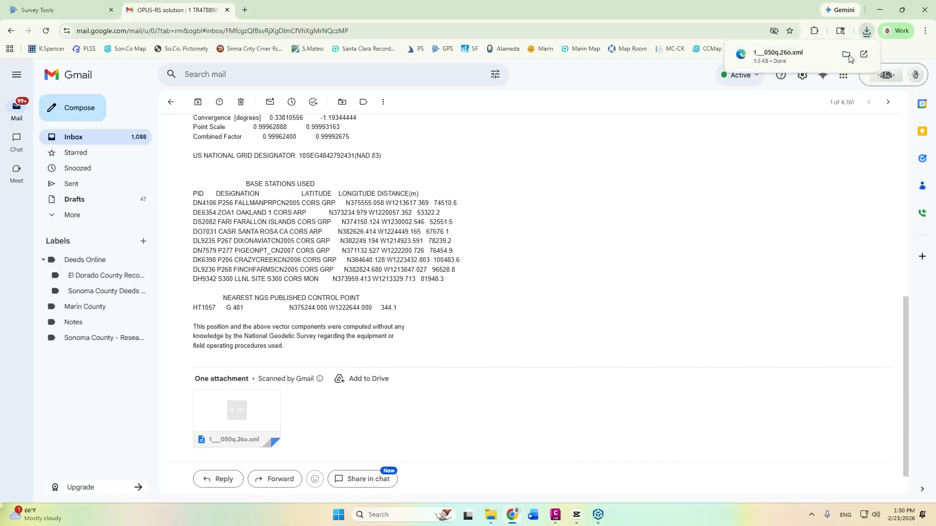
left_click(846, 57)
left_click(887, 9)
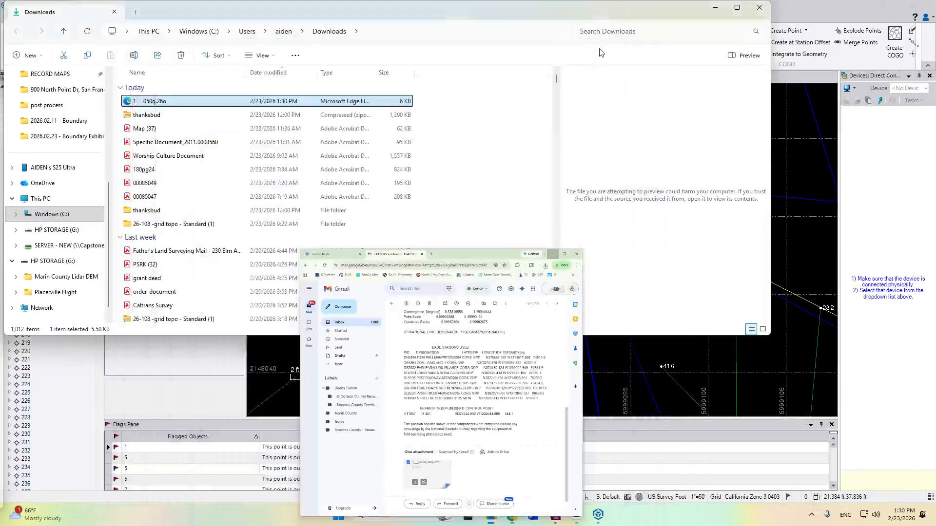
- Import the downloaded 1___050q.26o OPUS solution file into the Trimble Business Center project, keeping the current network adjustment
left_click_drag(418, 12, 659, 316)
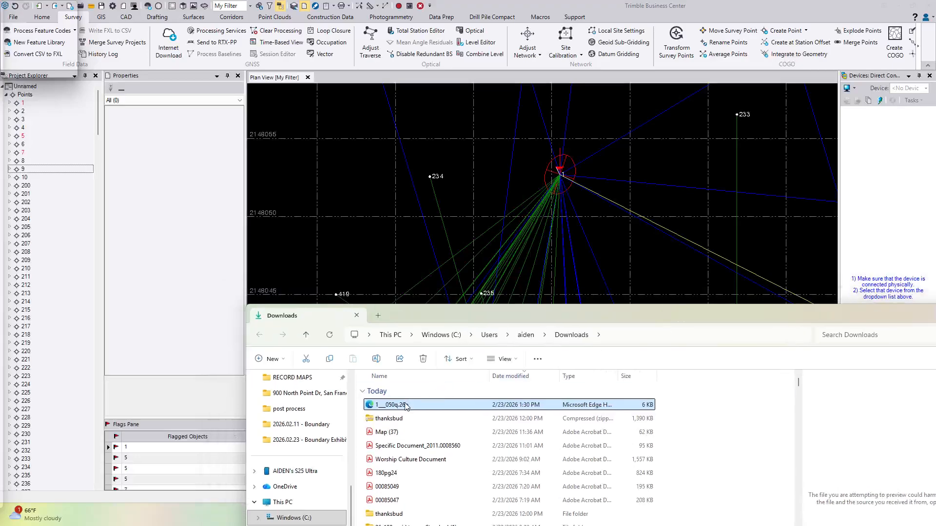
left_click_drag(466, 223, 466, 222)
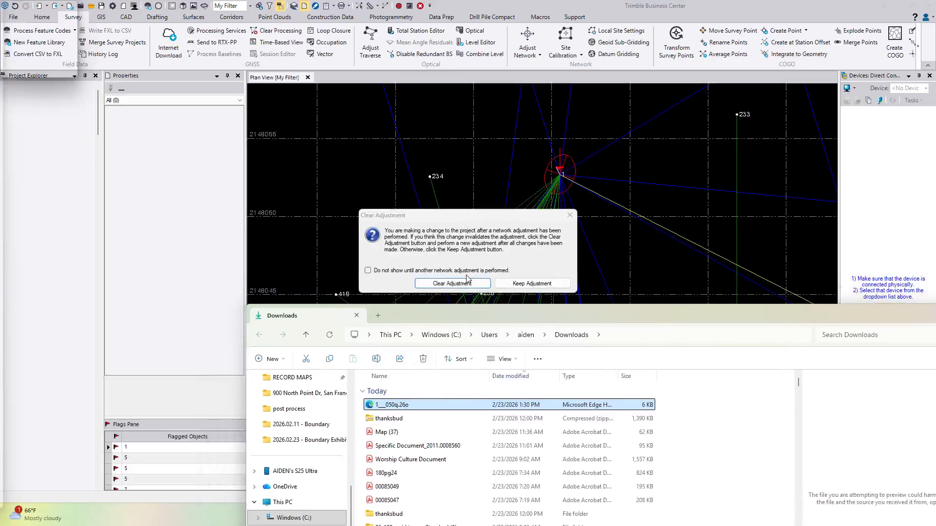
left_click(532, 284)
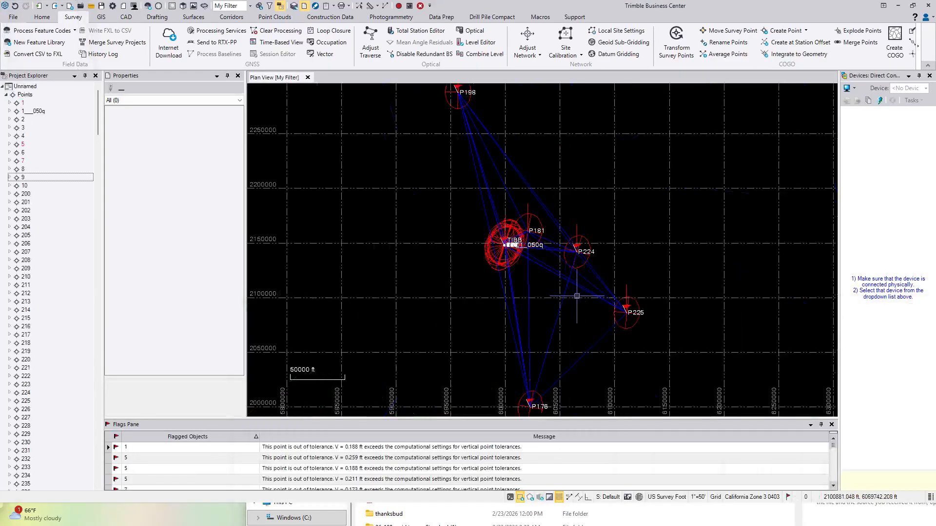
- Measure the inverse from the imported OPUS point 1___050q to point 1 and check the distance and elevation difference
scroll(445, 236, "up", 15)
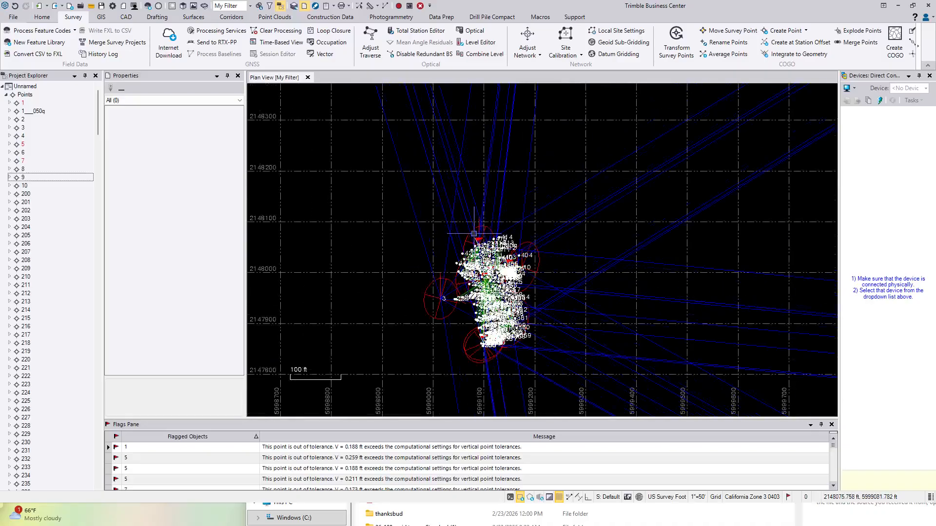
scroll(438, 276, "up", 8)
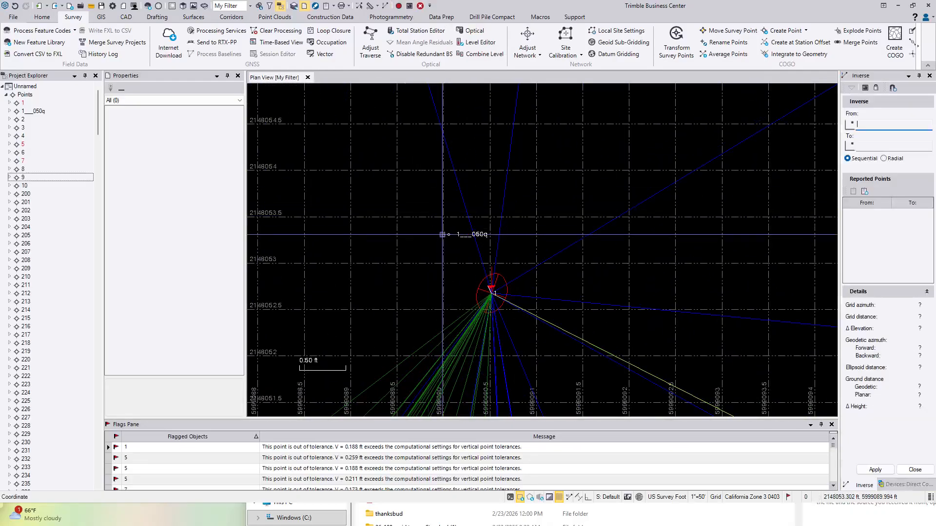
left_click(448, 234)
left_click(492, 293)
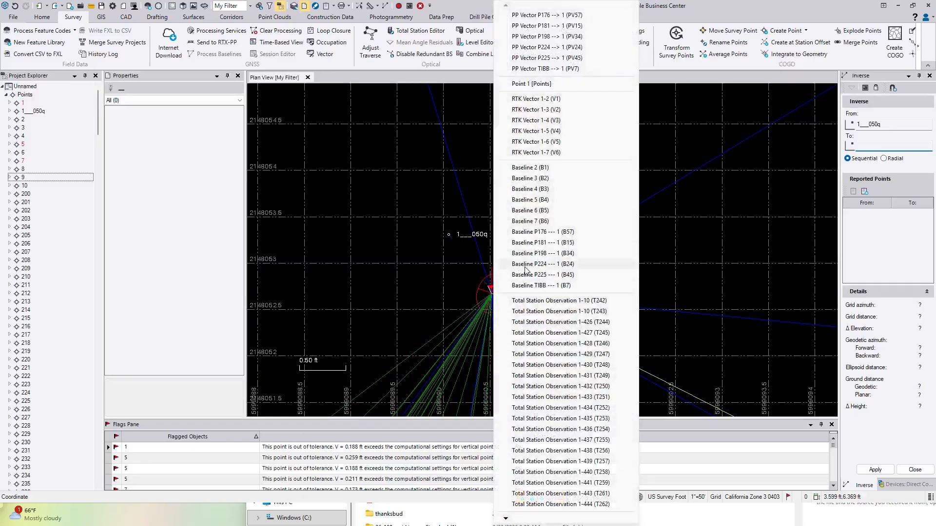
left_click(532, 85)
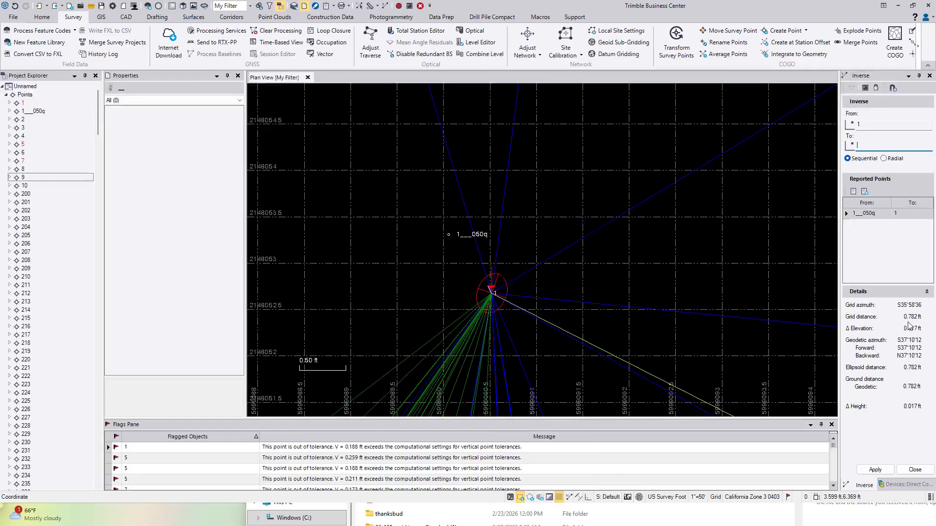
key("Escape")
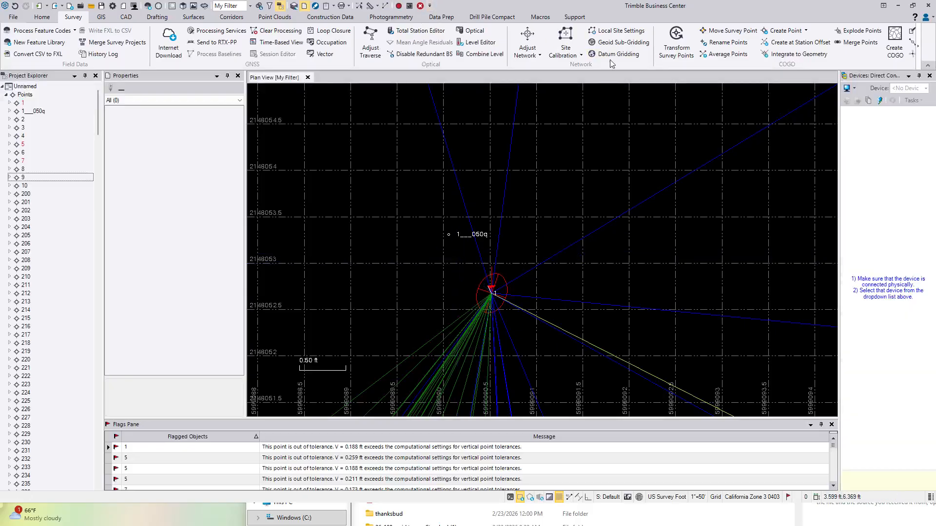
- Clear the existing network adjustment and keep the project window maximized
left_click(533, 55)
left_click(524, 72)
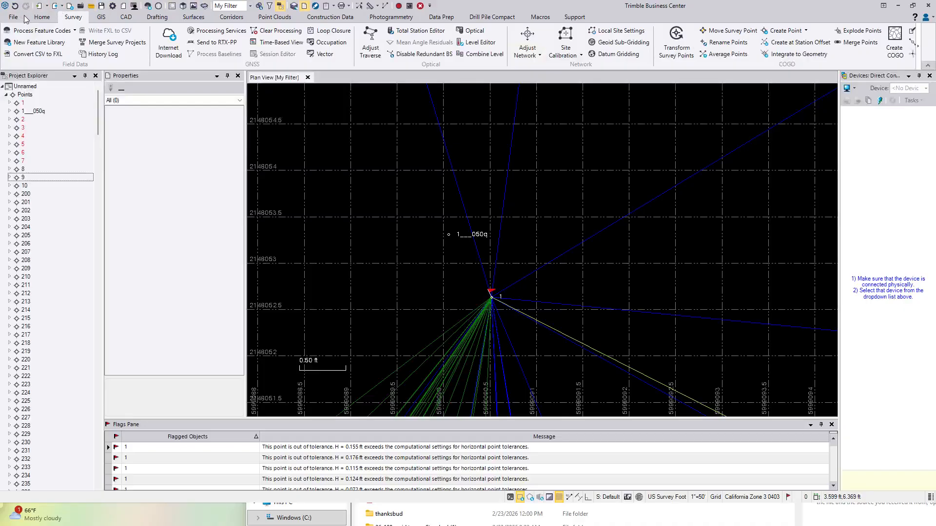
double_click(558, 12)
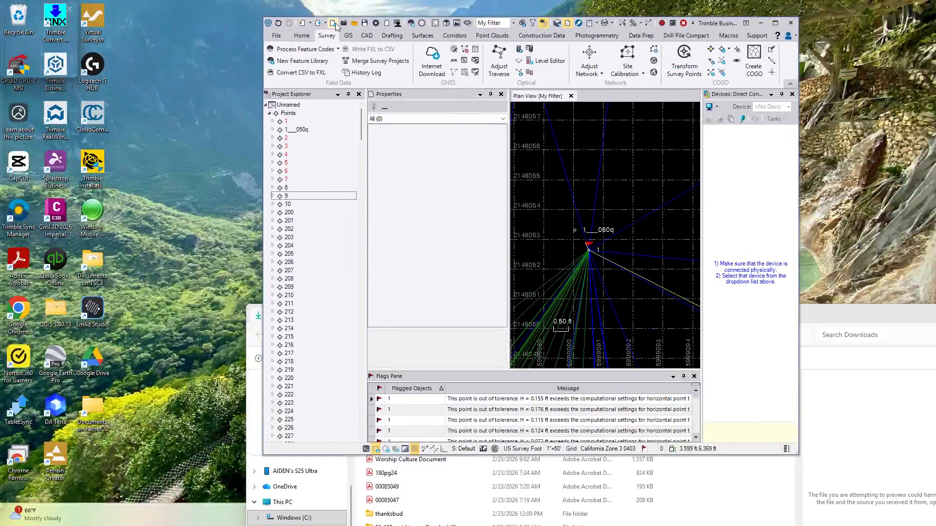
left_click(775, 23)
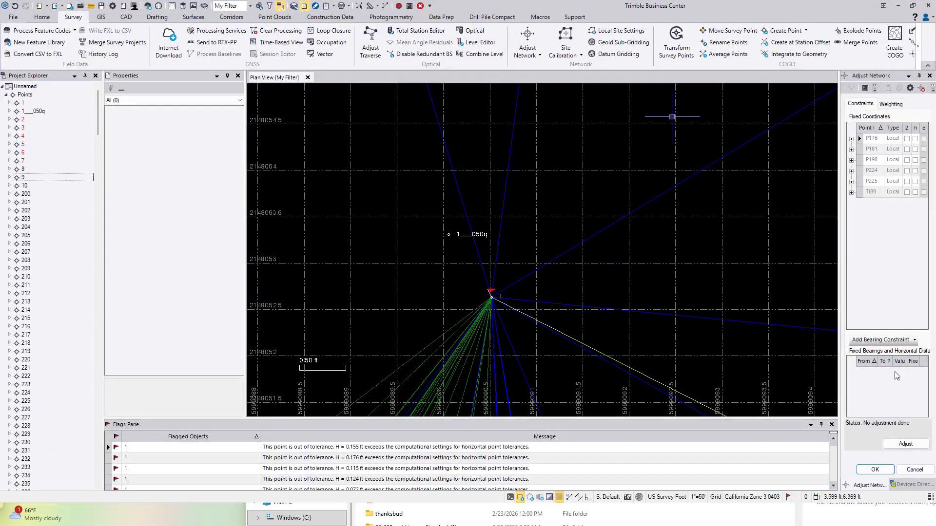
- Run a new network adjustment with no fixed coordinates and bring up the reference factors and scalars for each observation type
left_click(905, 445)
left_click(555, 269)
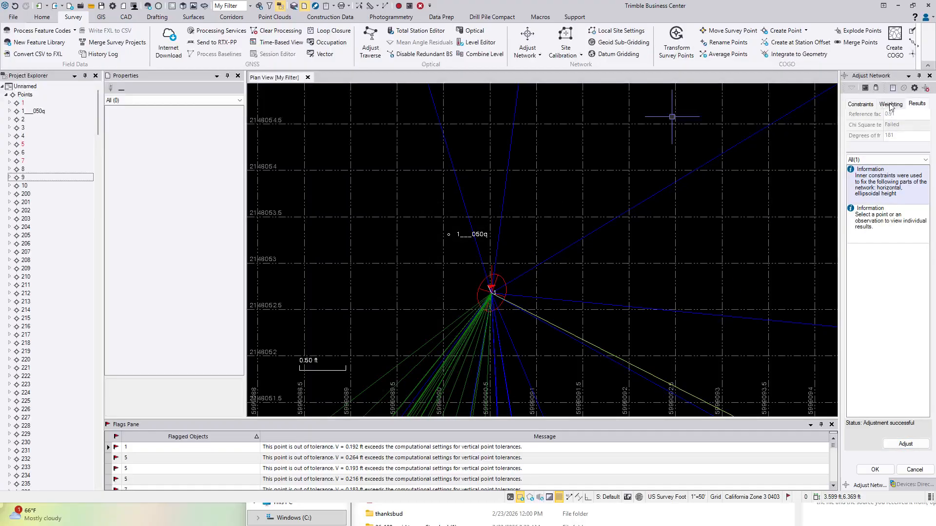
left_click_drag(839, 126, 764, 125)
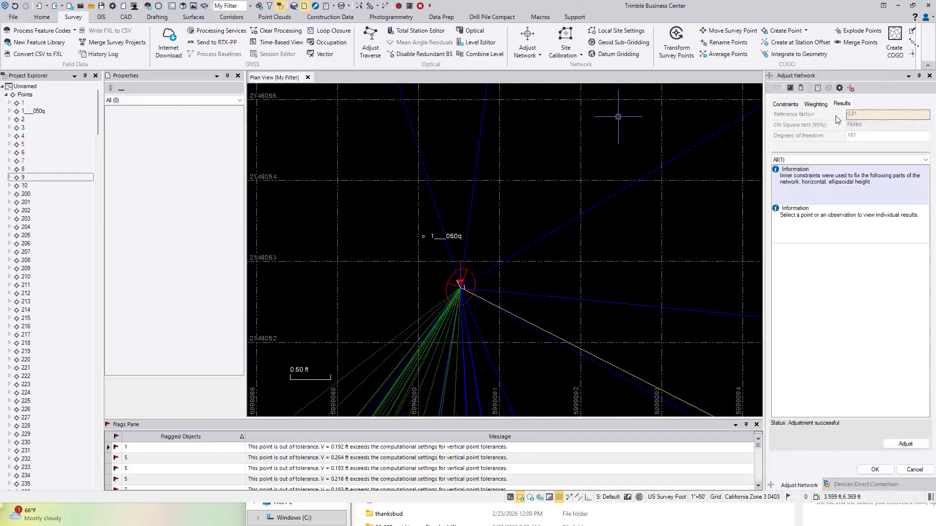
left_click(823, 102)
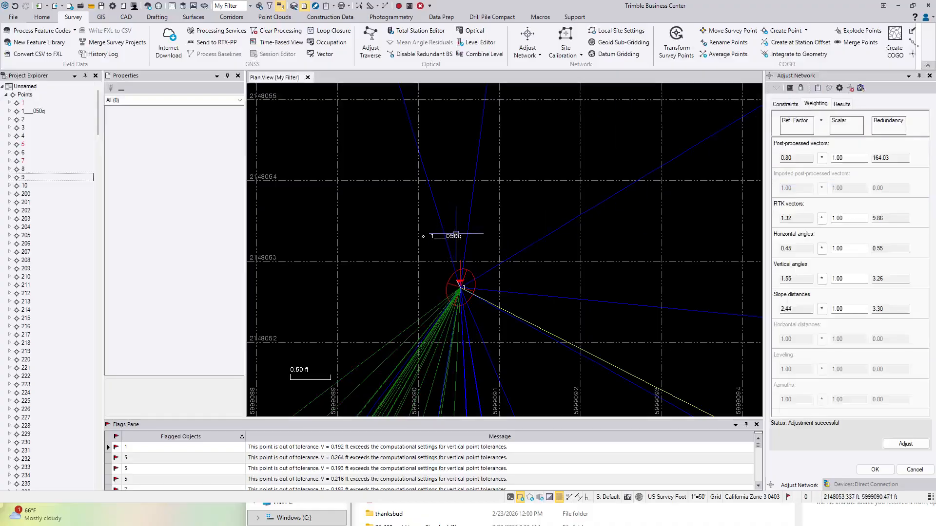
- Rerun the network adjustment with scalars of 0.80 for post-processed vectors, 1.30 for RTK vectors and 0.50 for horizontal angles
key("BackSpace")
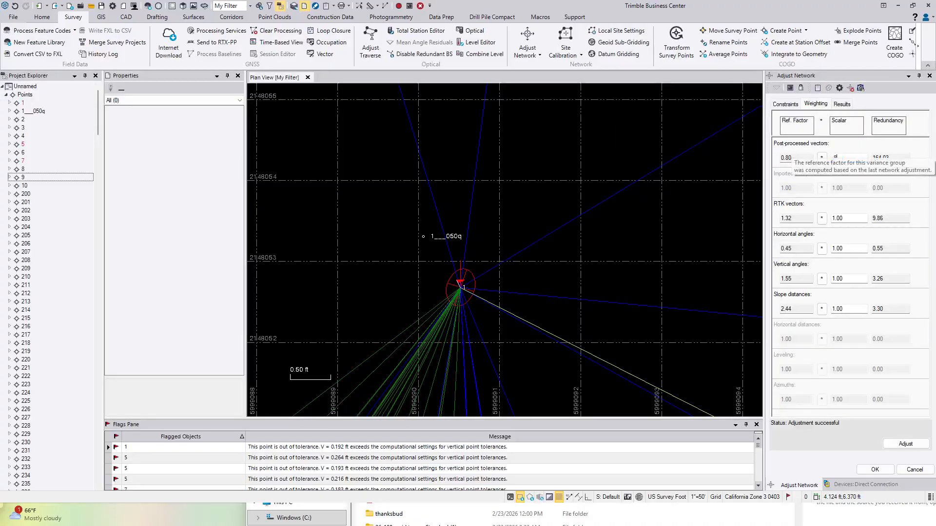
type("0.5")
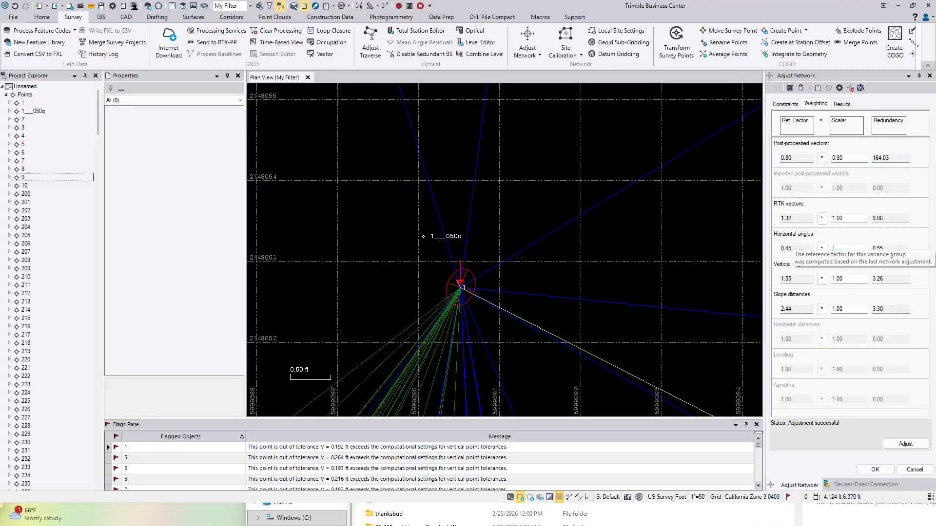
key("Tab")
type("1.2")
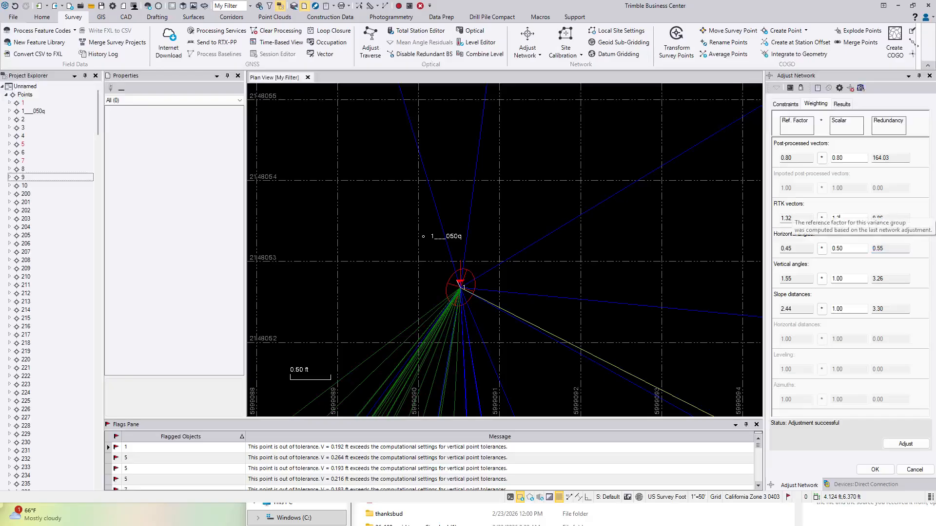
left_click(905, 443)
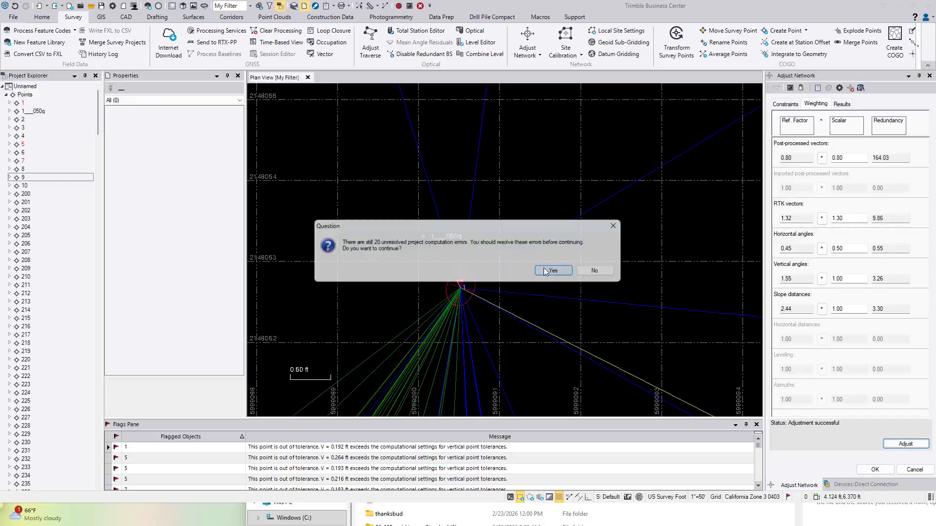
left_click(537, 269)
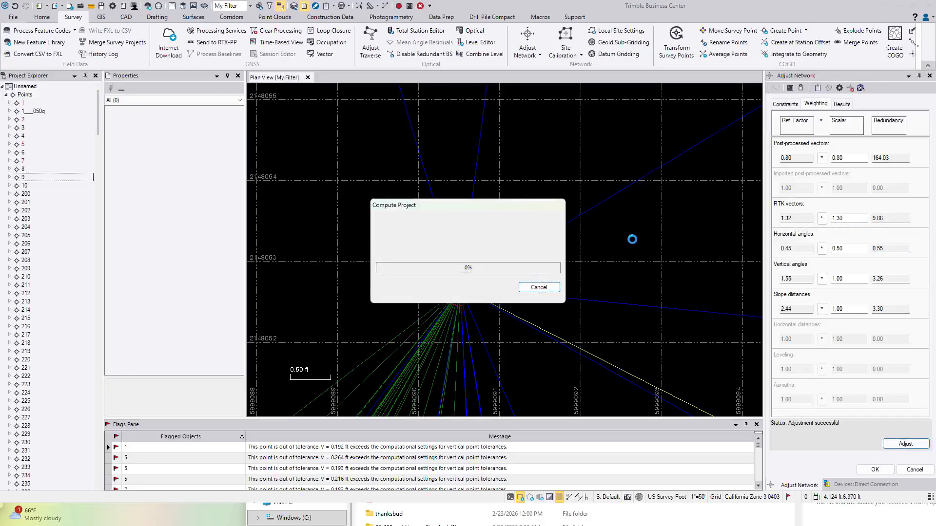
left_click(851, 105)
left_click(814, 104)
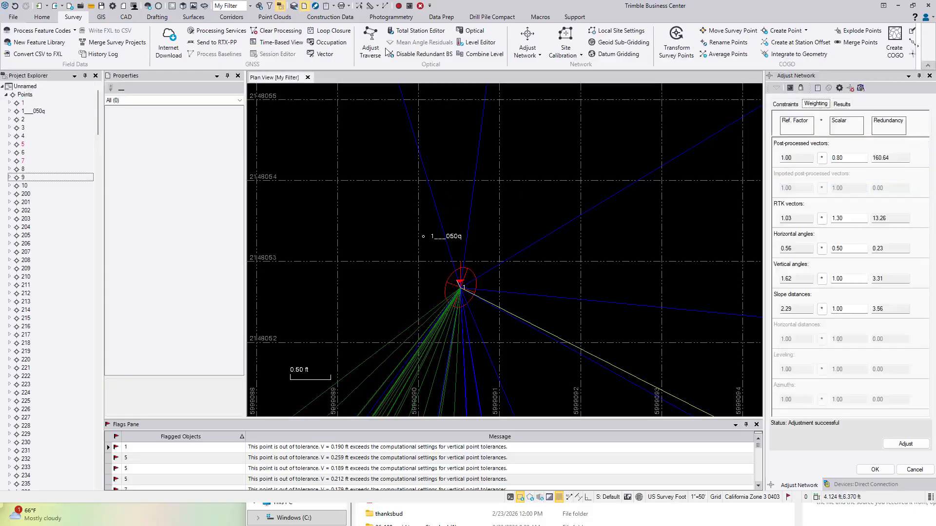
- Measure the inverse from OPUS point 1___050q to the readjusted point 1
left_click(386, 7)
left_click(424, 236)
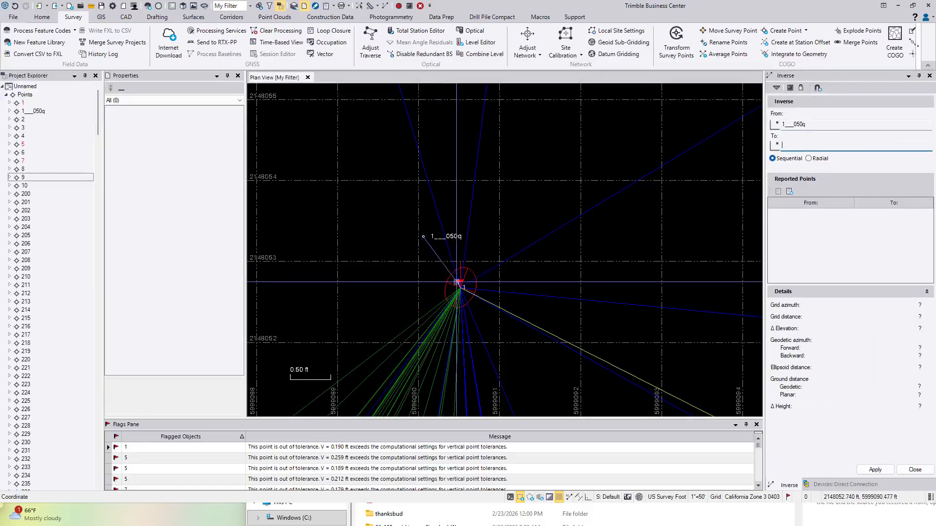
left_click(461, 286)
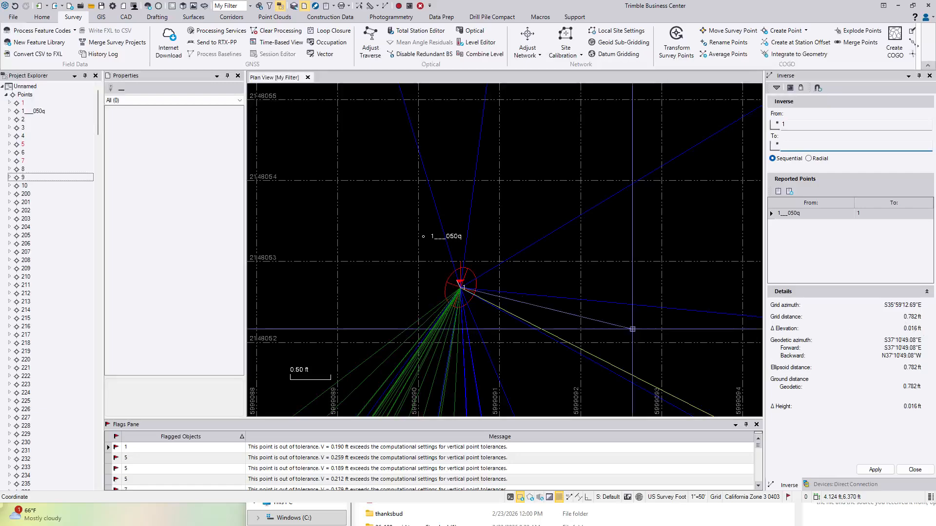
key("Escape")
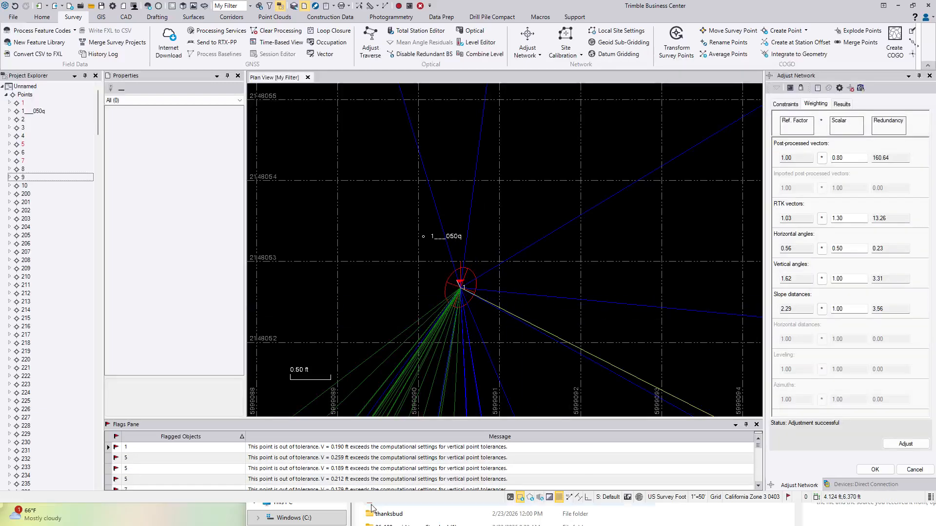
left_click(575, 524)
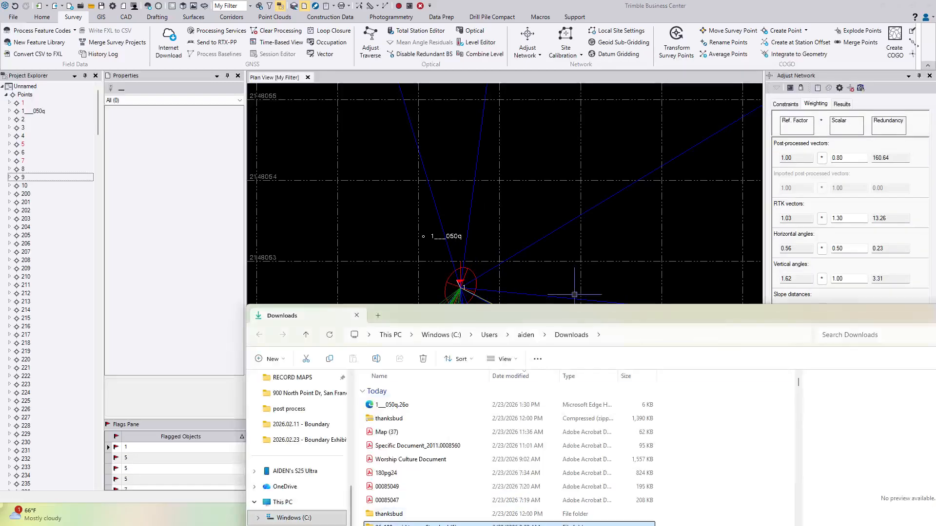
left_click_drag(768, 311, 577, 191)
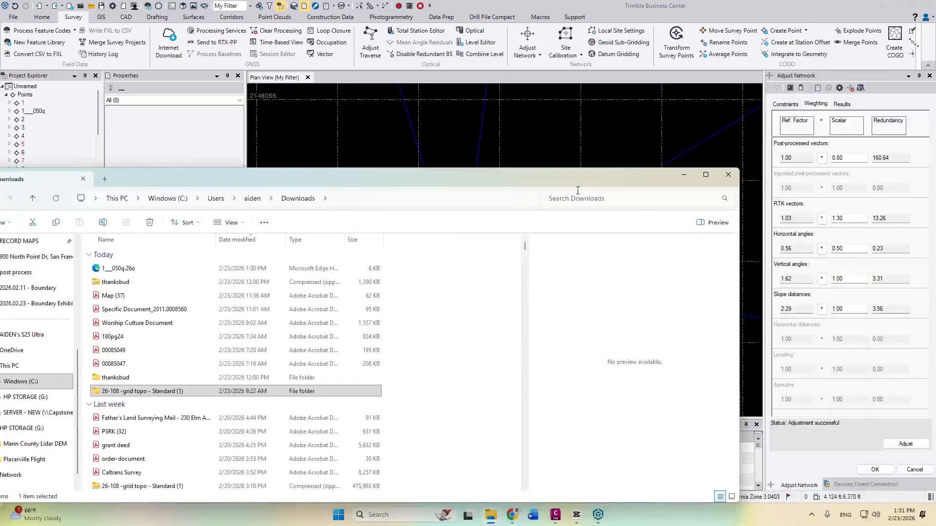
left_click(683, 174)
- Switch to the OPUS-RS solution e-mail in the browser and examine the base stations used, with their locations and distances
left_click(512, 515)
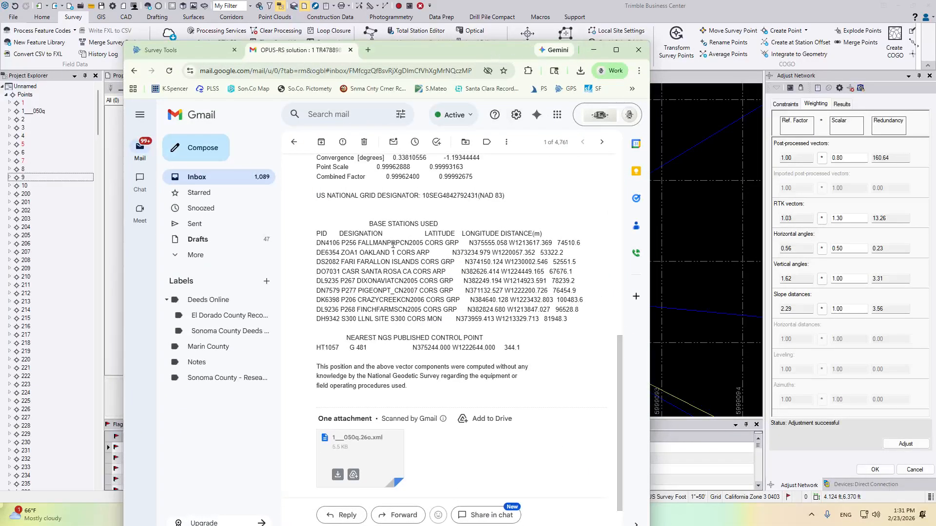
left_click(616, 50)
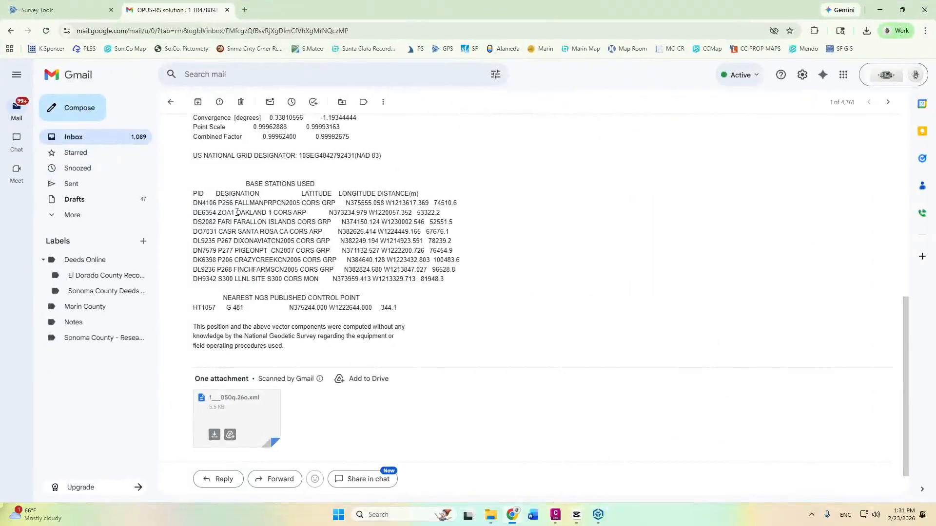
left_click_drag(219, 203, 237, 203)
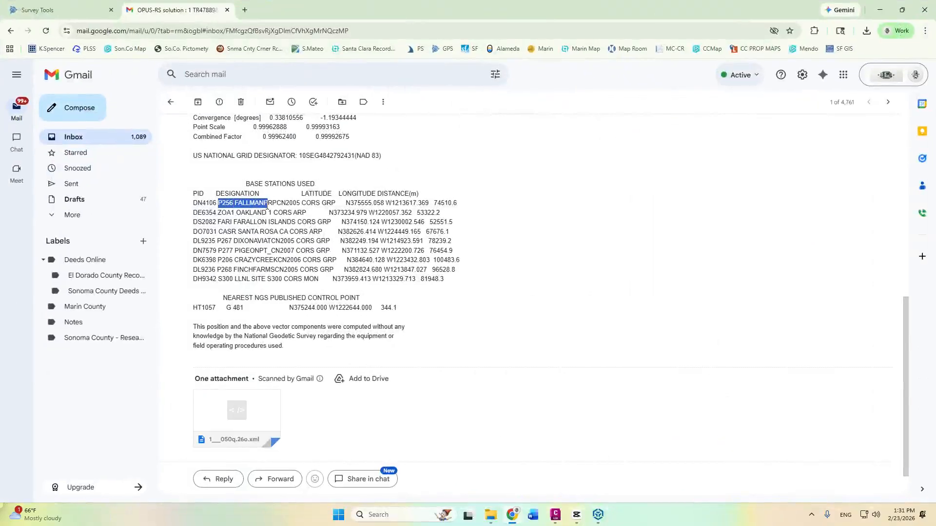
left_click_drag(311, 206, 252, 214)
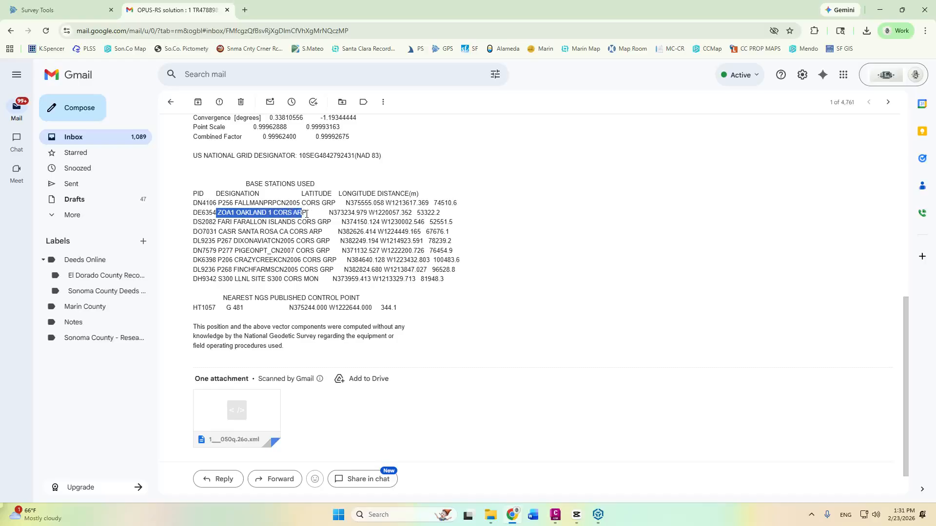
left_click_drag(350, 213, 310, 212)
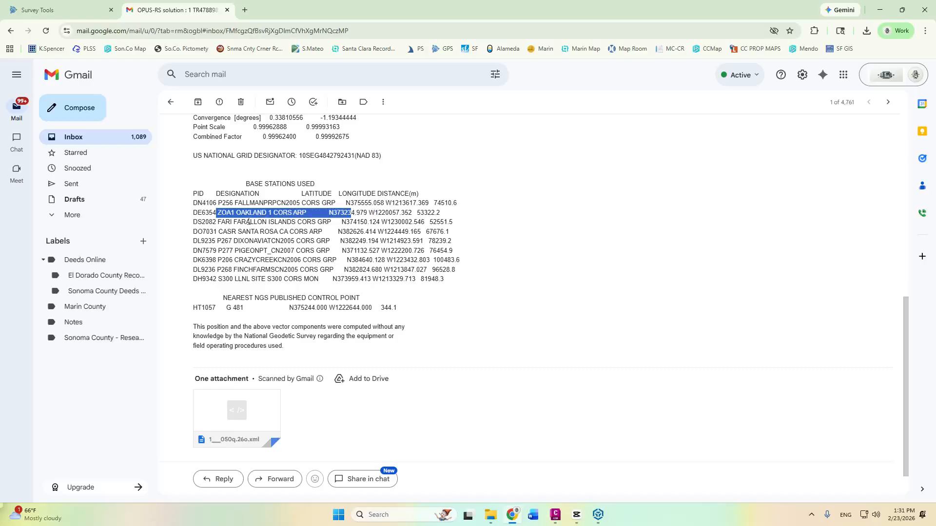
left_click_drag(222, 222, 434, 220)
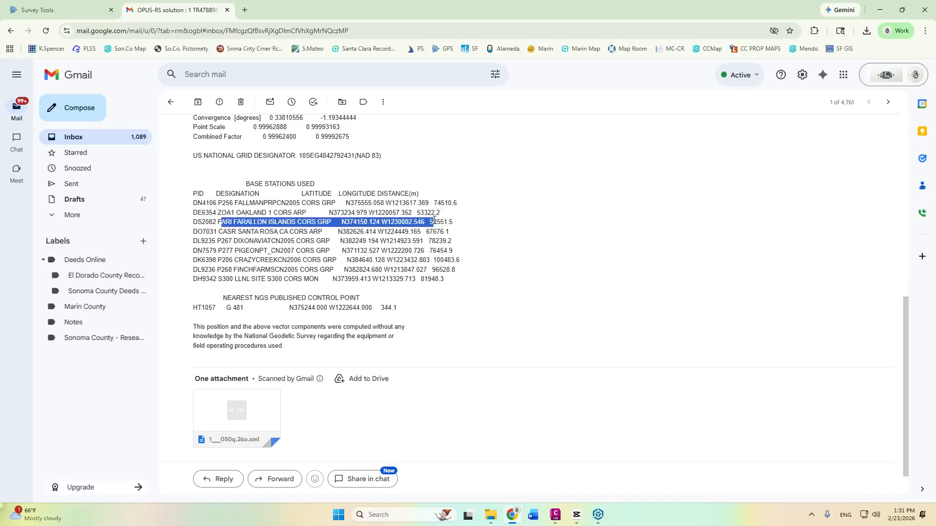
left_click(242, 221)
left_click_drag(220, 232, 382, 233)
left_click_drag(384, 234, 445, 239)
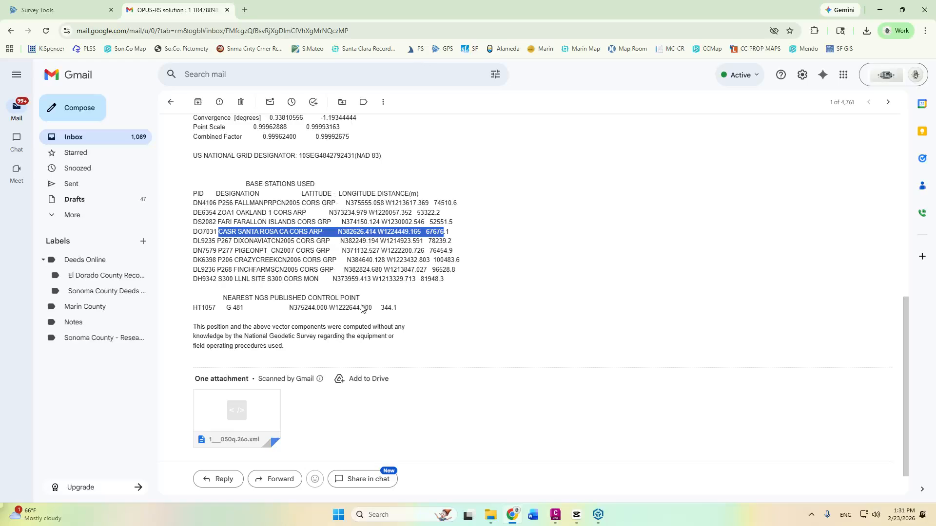
left_click_drag(504, 3, 561, 143)
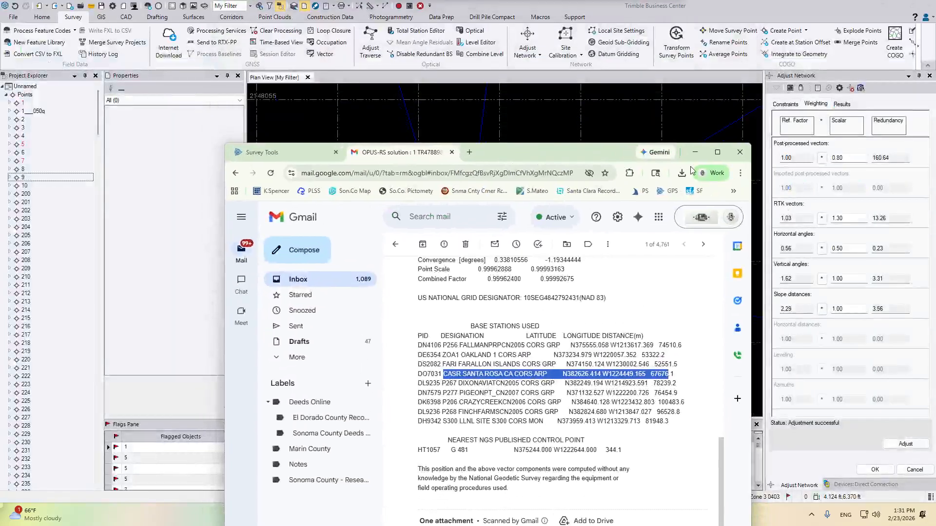
left_click(695, 152)
- Narrow the Adjust Network pane in Trimble Business Center and bring up the provider configuration for Internet Download
left_click_drag(767, 140, 812, 141)
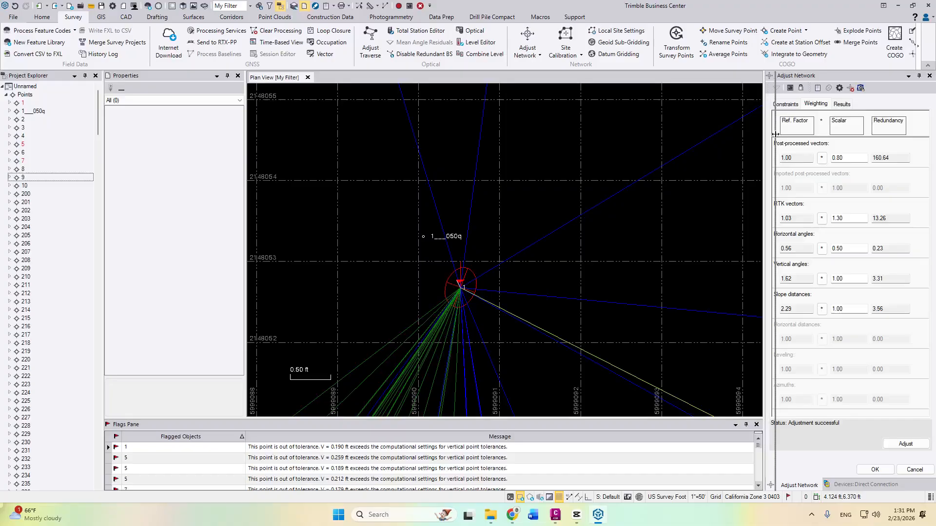
left_click(513, 515)
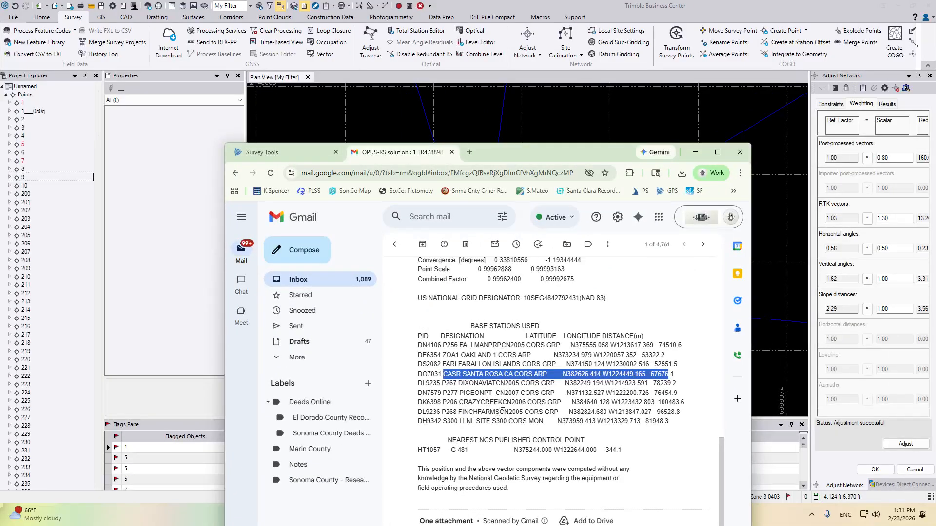
left_click(750, 316)
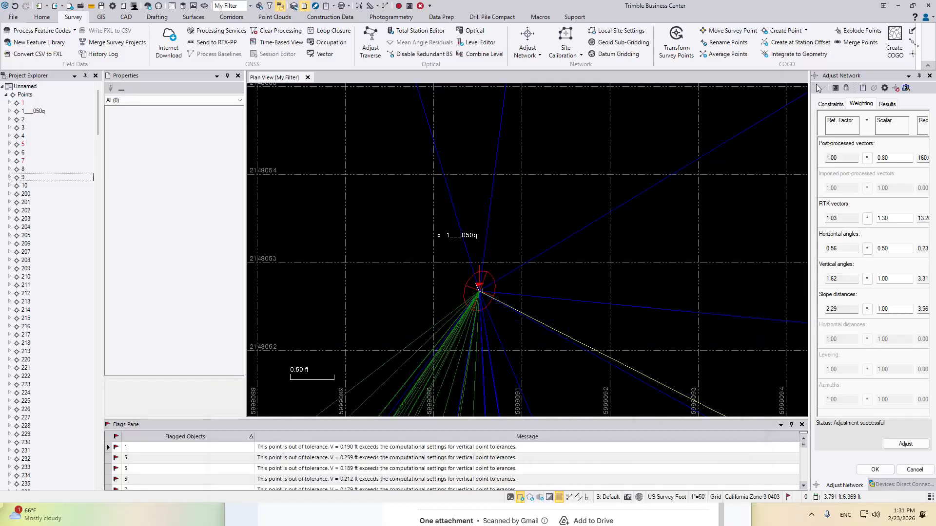
left_click(177, 48)
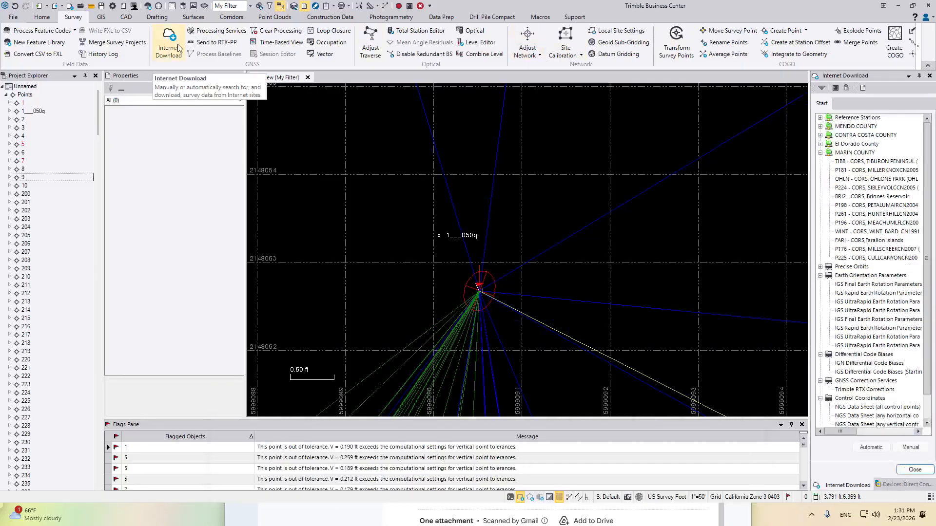
left_click(850, 154)
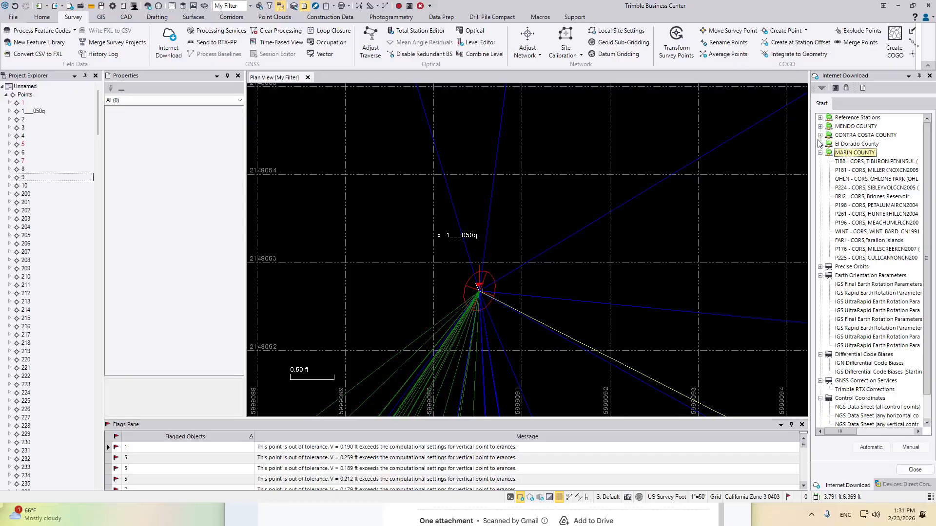
left_click(862, 88)
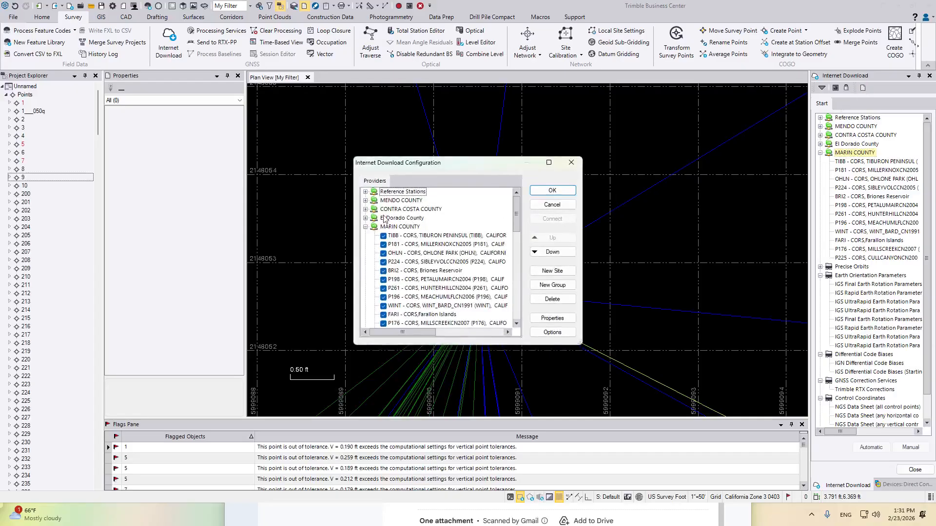
- Create a provider group named SONOMA COUNTY with the type Reference Station Download
left_click(559, 285)
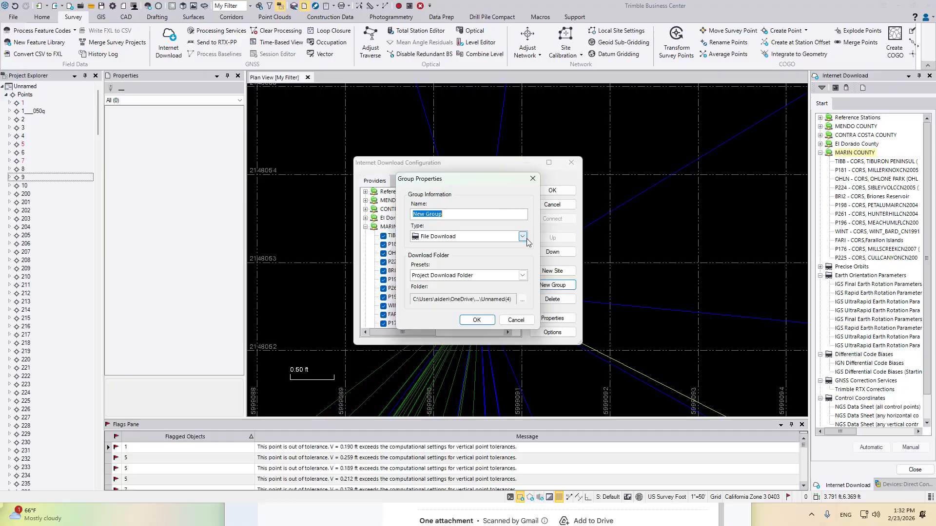
left_click(526, 239)
left_click(465, 247)
type("S")
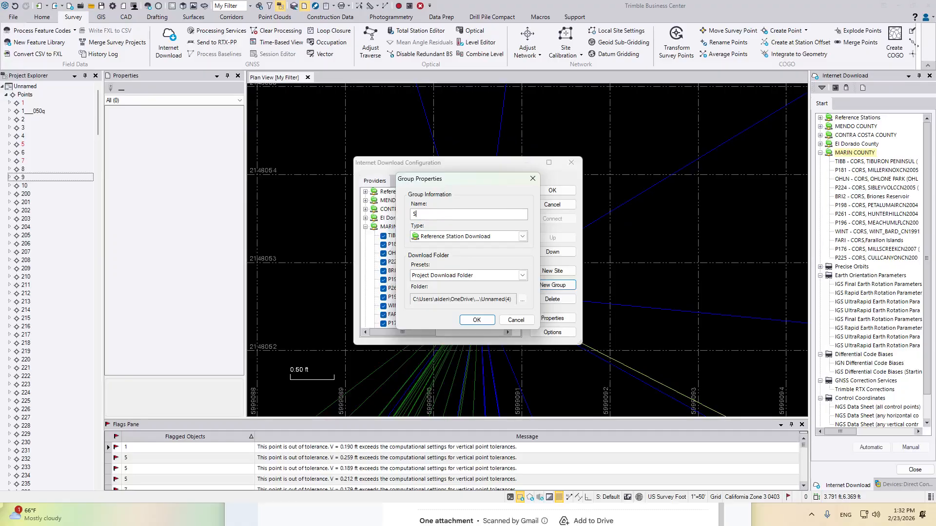
type("ONOMA COUNTY")
key("Return")
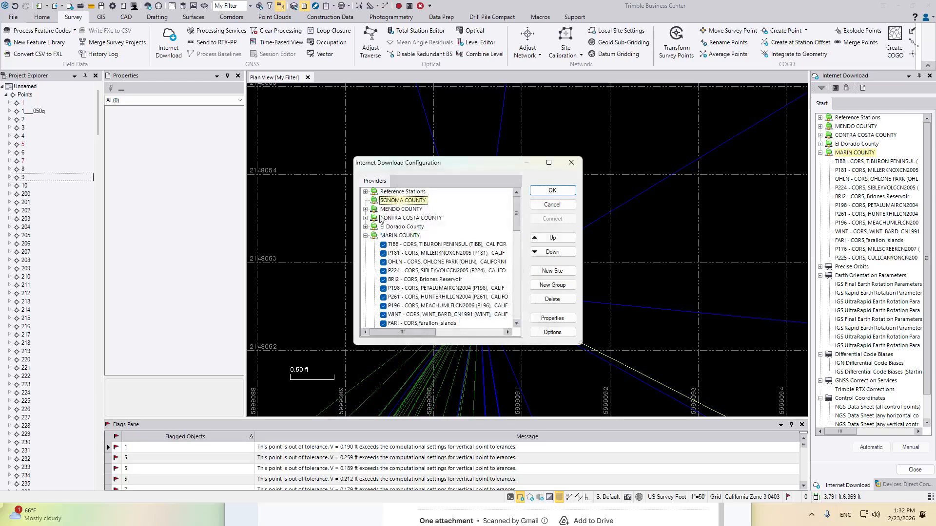
- Bring up the predefined list of reference station providers for a new site in the SONOMA COUNTY group
left_click(546, 272)
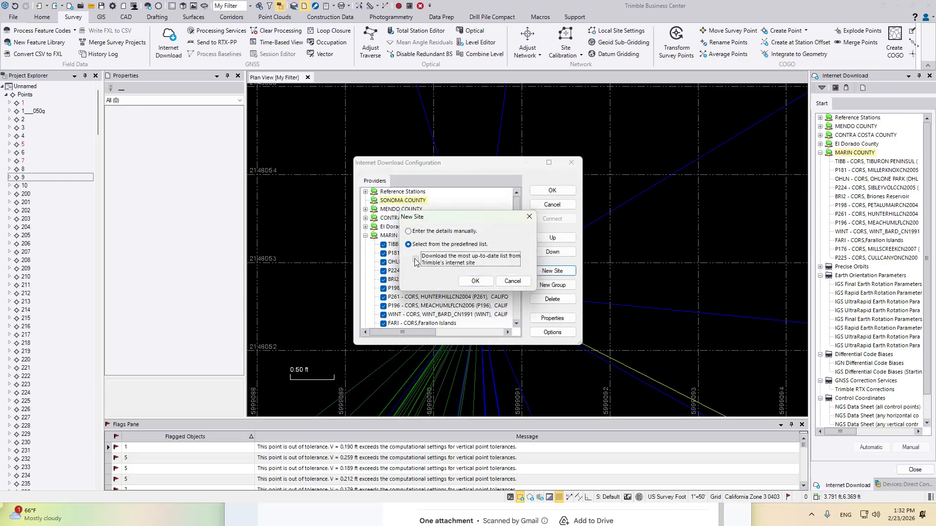
left_click(475, 280)
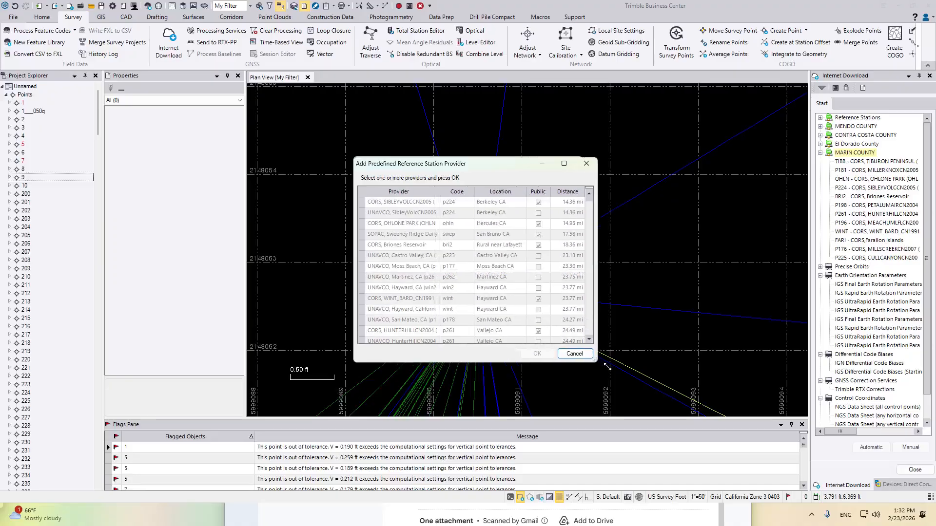
scroll(505, 332, "down", 2)
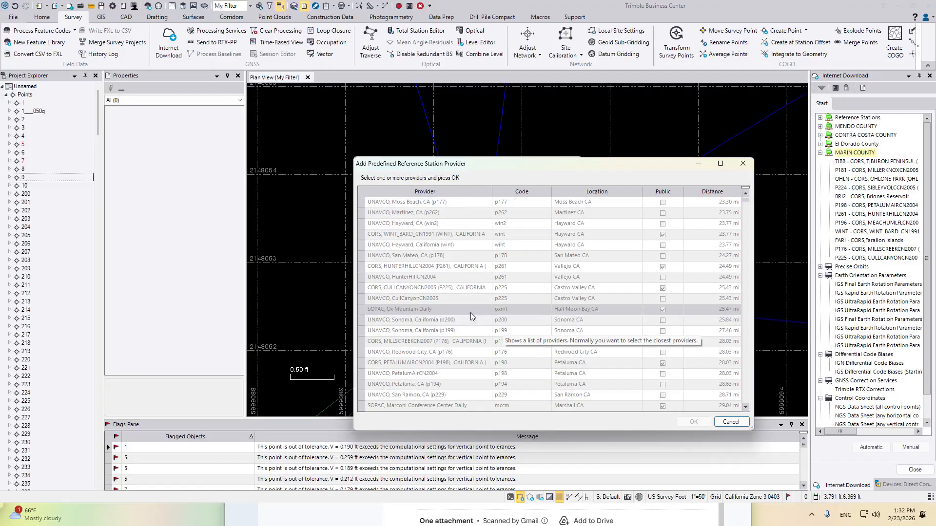
- Close the provider list and download configuration, and arrange Trimble Business Center and the OPUS e-mail side by side
key("alt+Tab")
left_click_drag(535, 160, 934, 78)
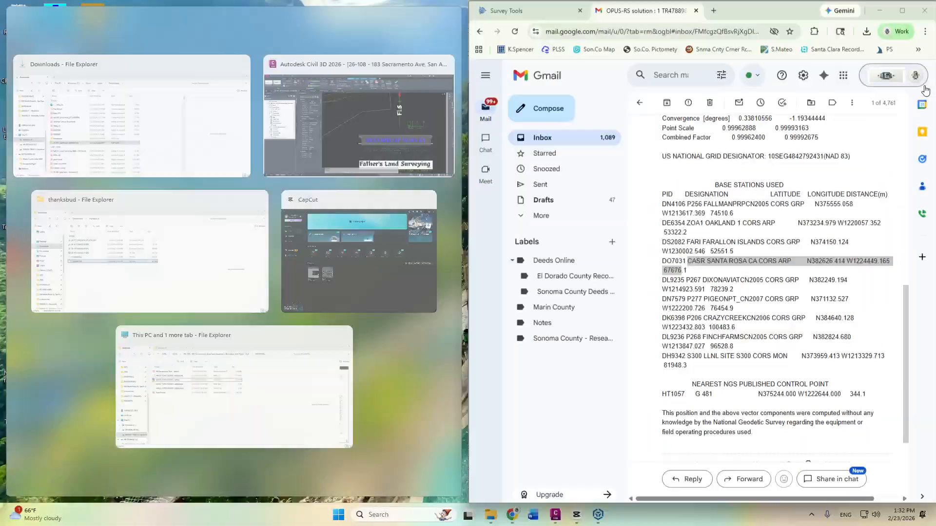
left_click(599, 516)
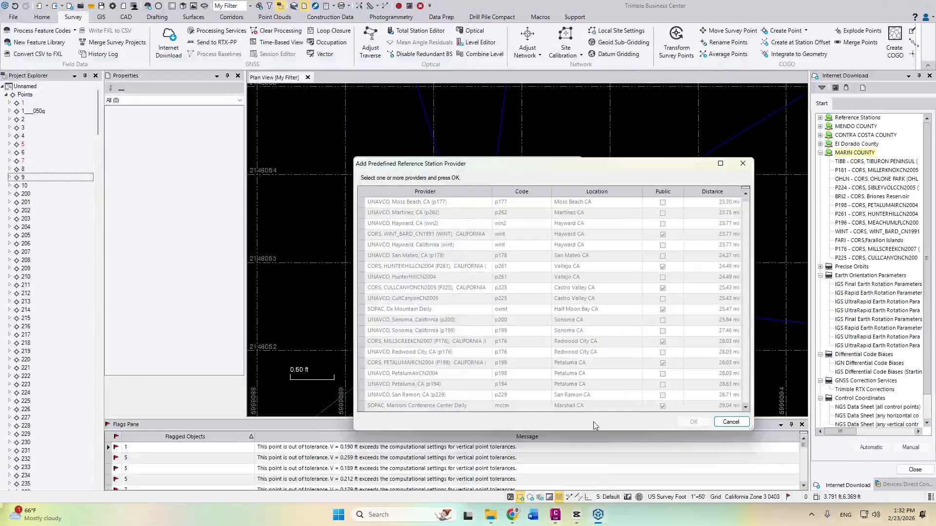
left_click(742, 164)
left_click(545, 193)
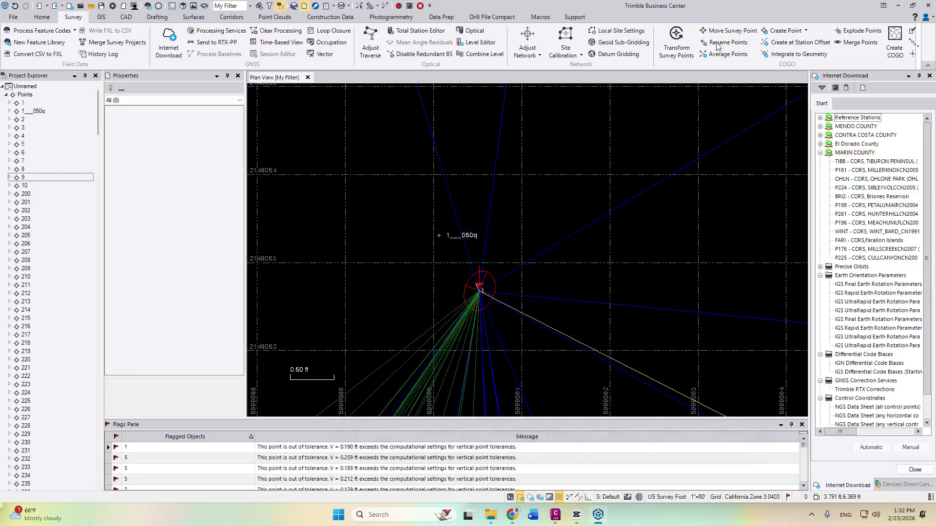
left_click_drag(841, 4, 1, 12)
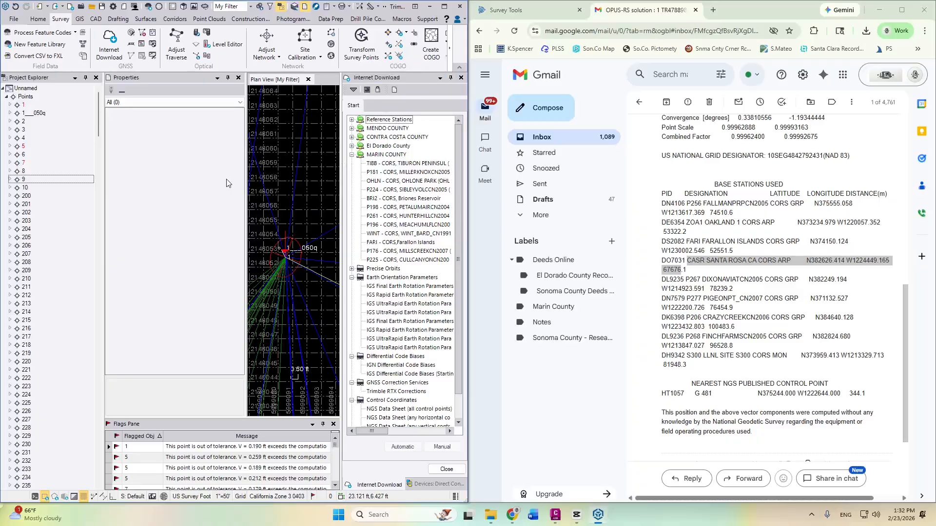
- Narrow the Properties pane, widen the Internet Download pane slightly, and bring up the provider configuration for Internet Download
left_click_drag(246, 146, 142, 147)
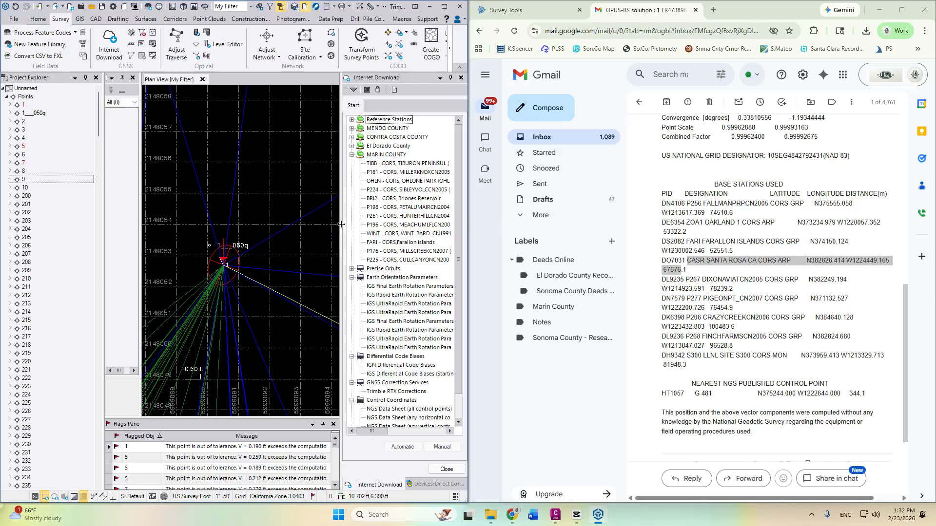
left_click_drag(341, 224, 333, 224)
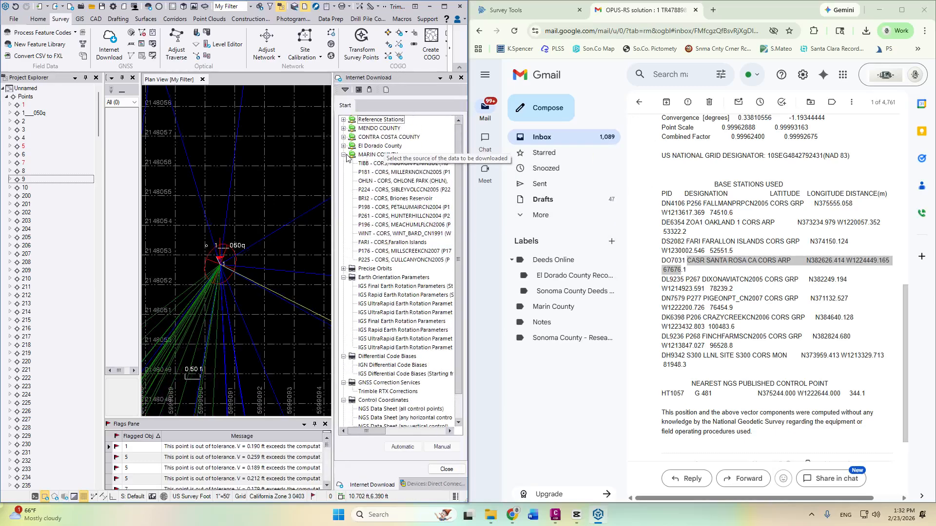
left_click(386, 89)
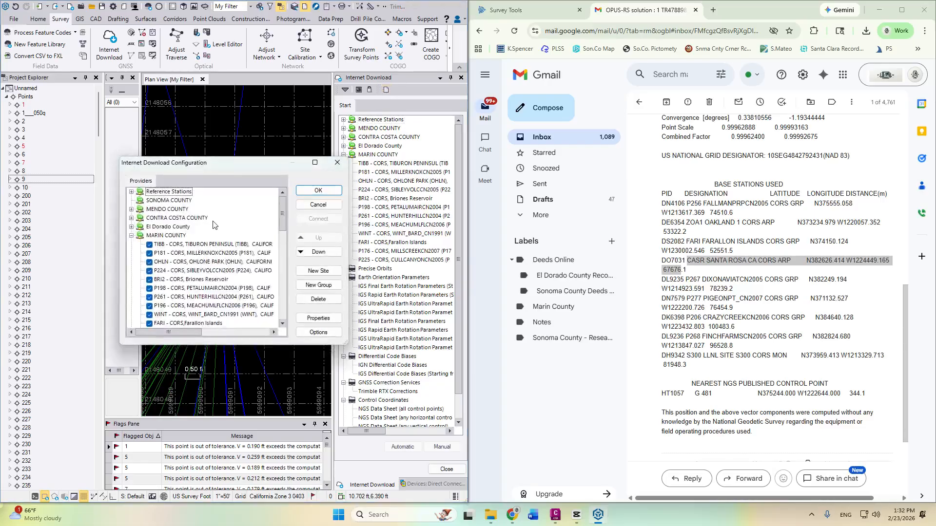
- Start a new site in the SONOMA COUNTY group and download the predefined list of reference station providers
left_click(176, 201)
left_click(319, 270)
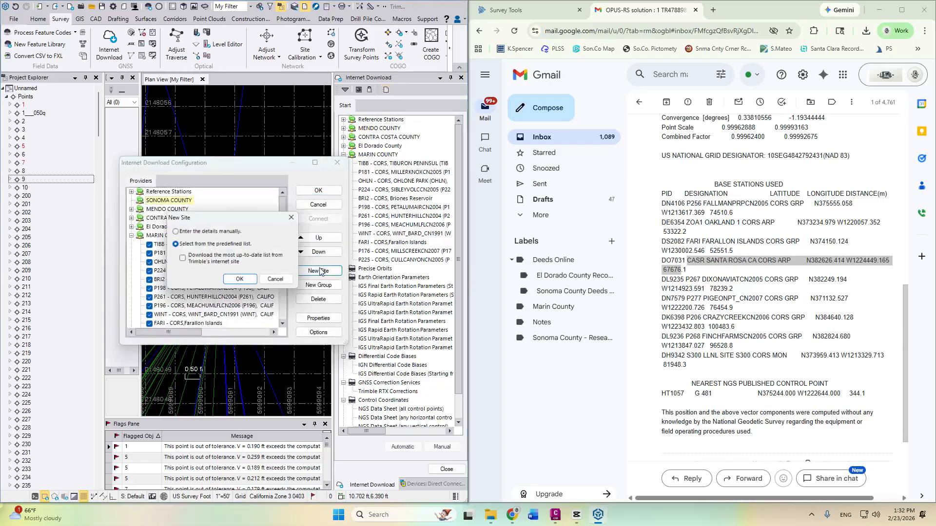
left_click(278, 281)
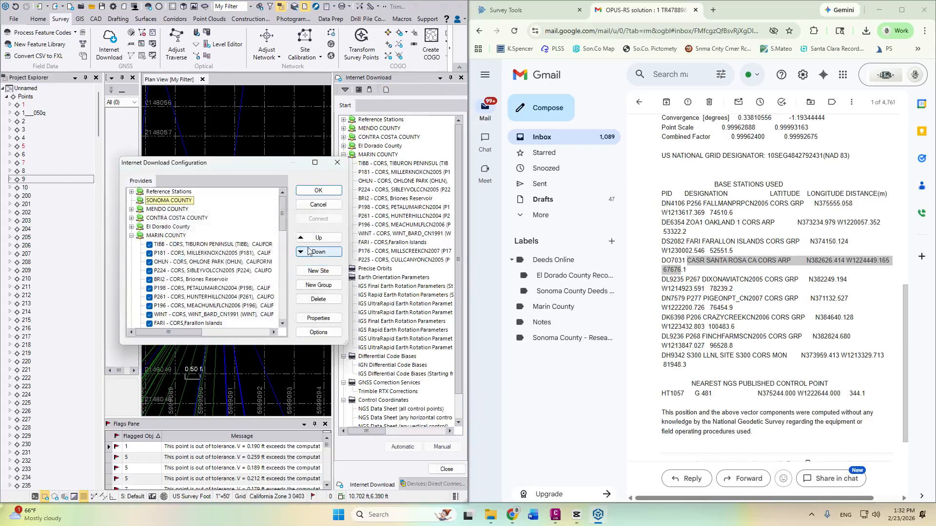
left_click(313, 272)
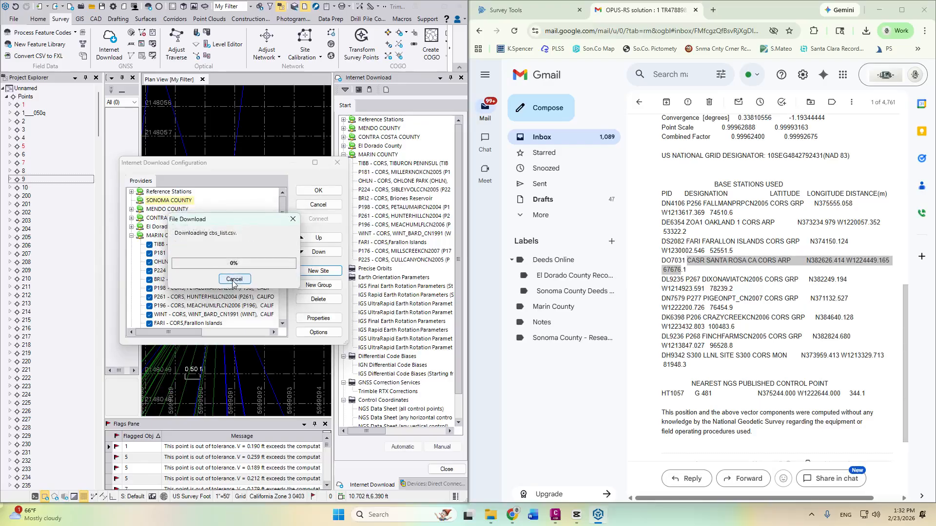
double_click(212, 261)
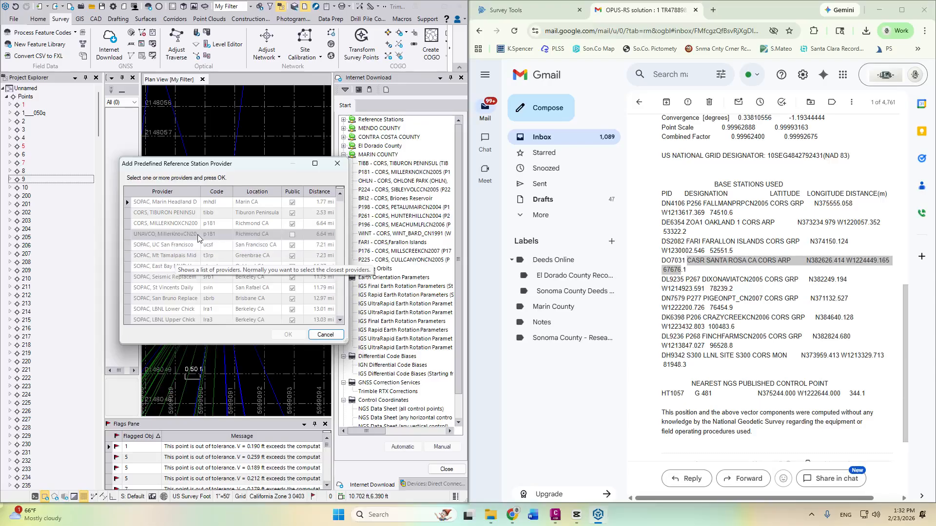
- Sort the predefined providers by station code and find P256, selecting the UNAVCO Brentwood CA entry
left_click(220, 191)
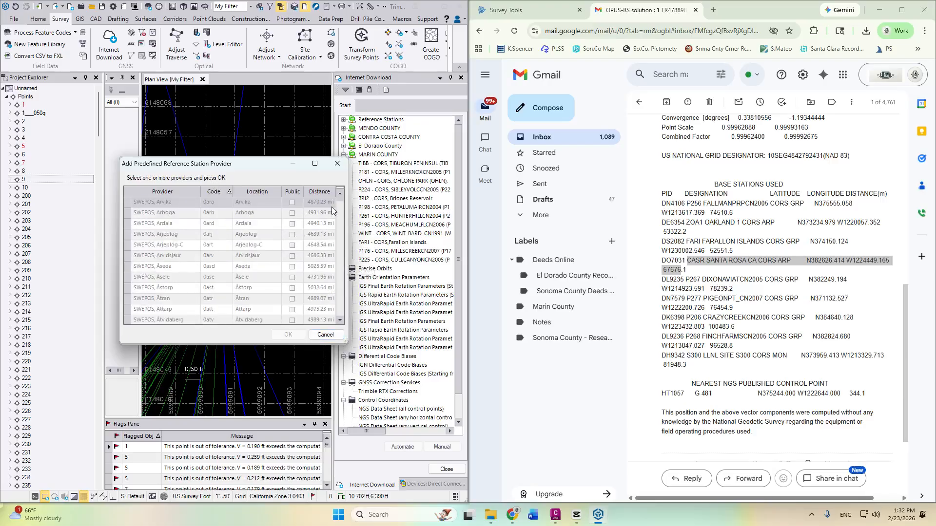
left_click_drag(340, 200, 329, 262)
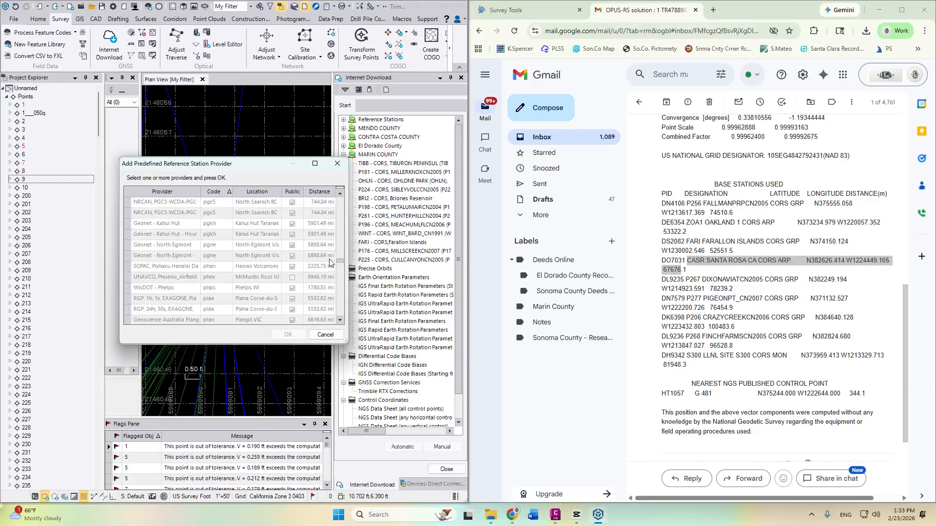
scroll(224, 259, "up", 15)
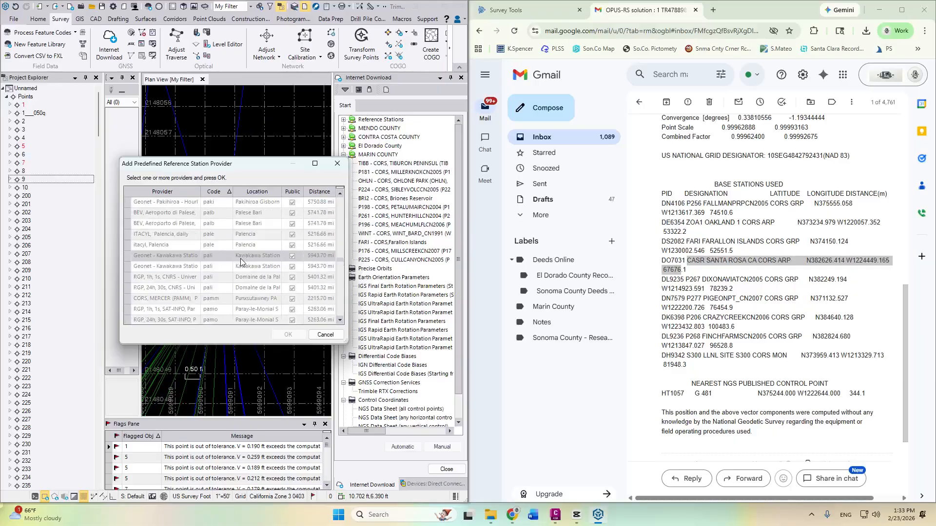
scroll(234, 273, "up", 10)
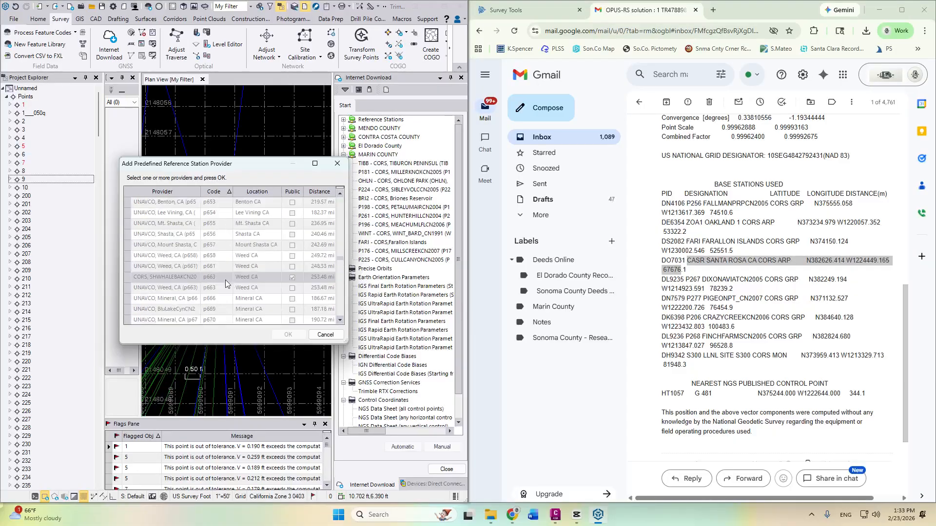
scroll(224, 292, "up", 2)
left_click_drag(340, 259, 340, 251)
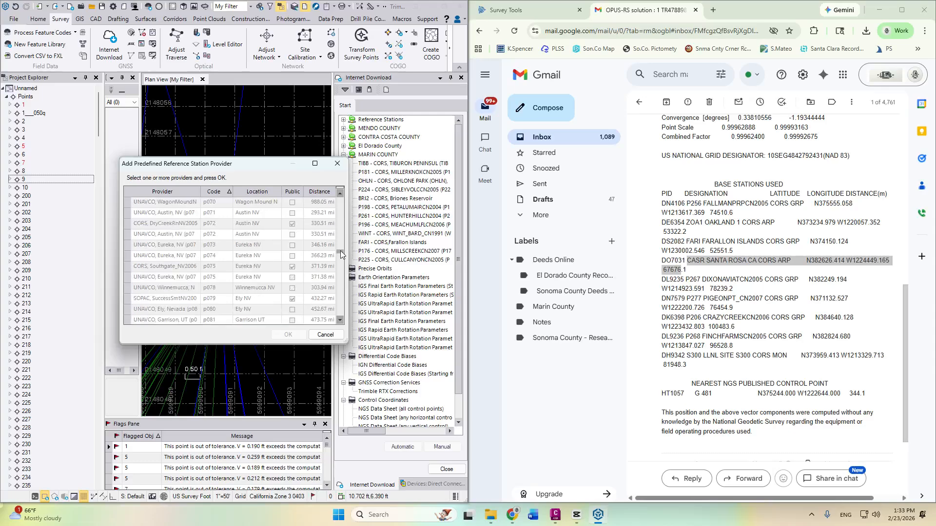
middle_click(246, 247)
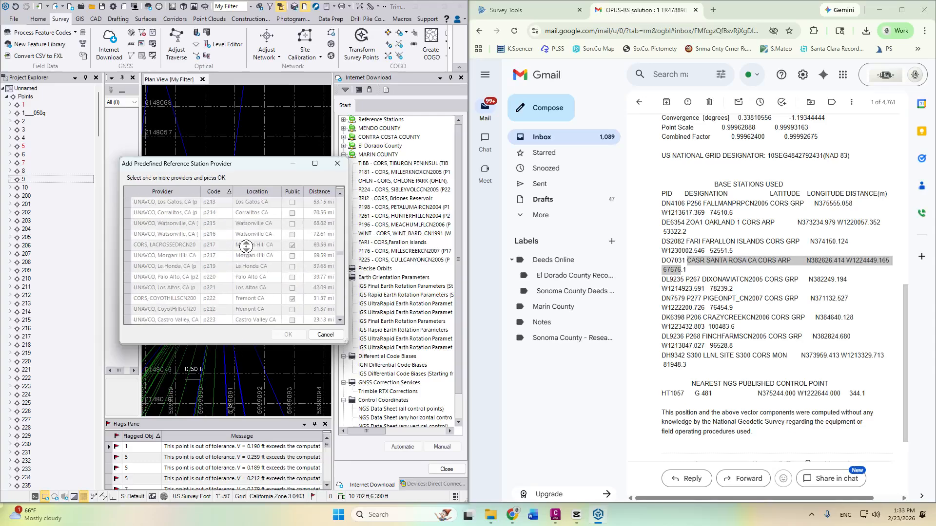
middle_click(237, 310)
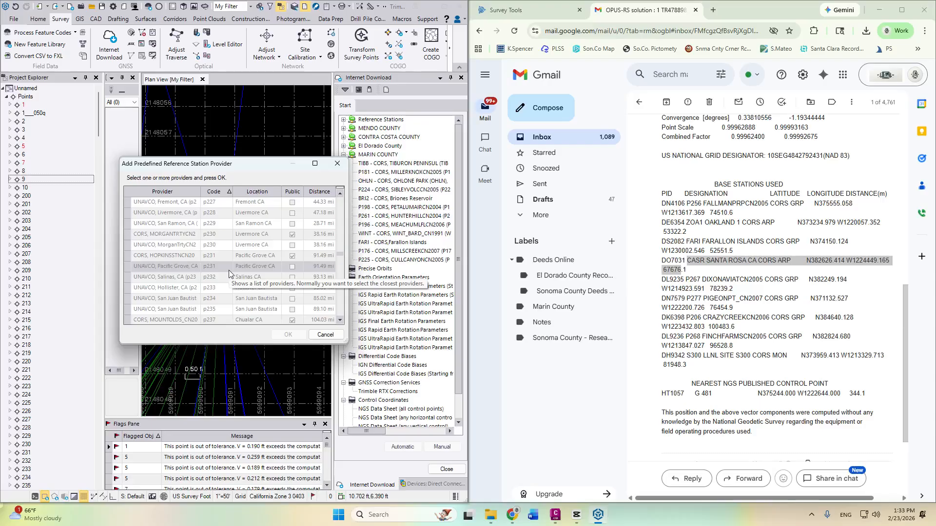
scroll(220, 253, "down", 5)
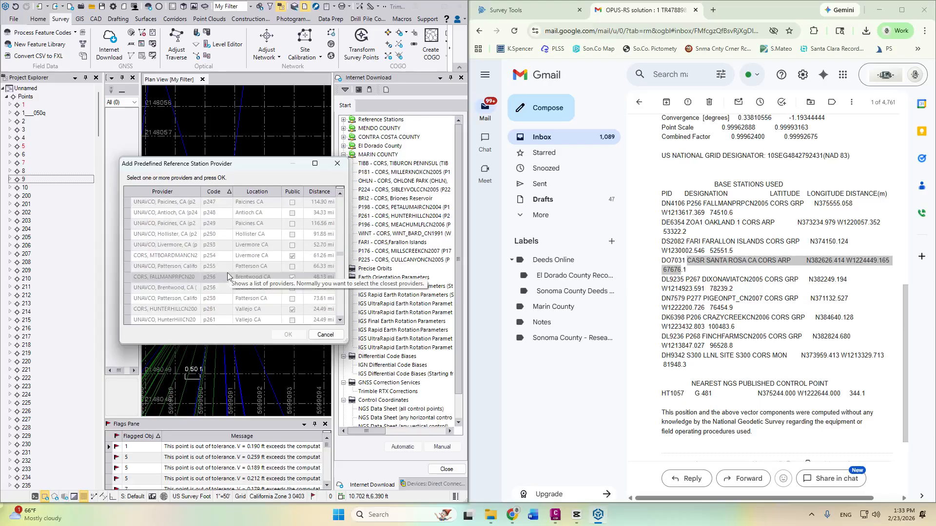
left_click(223, 287)
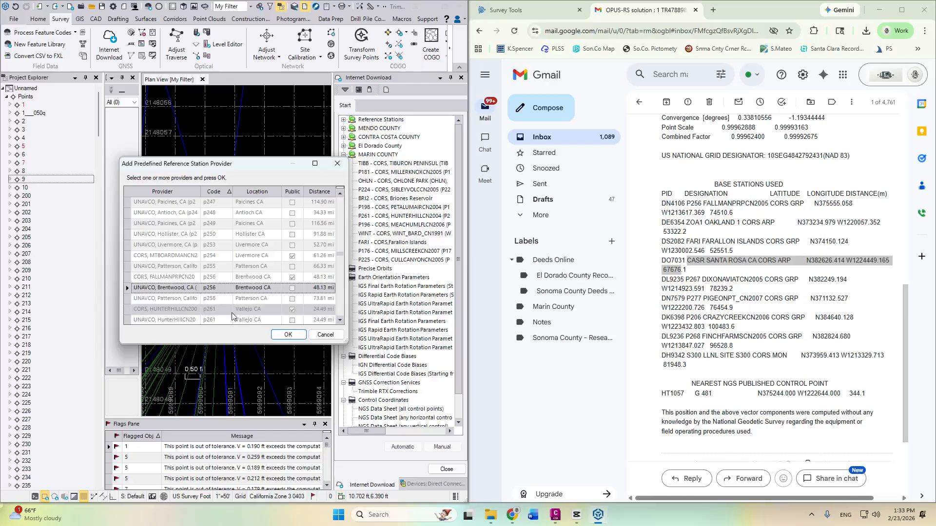
- Widen the Provider column, keep the list sorted by ascending code, and select the CORS HUNTERHILLCN2004 provider for P261
left_click(201, 192)
left_click_drag(232, 198, 232, 199)
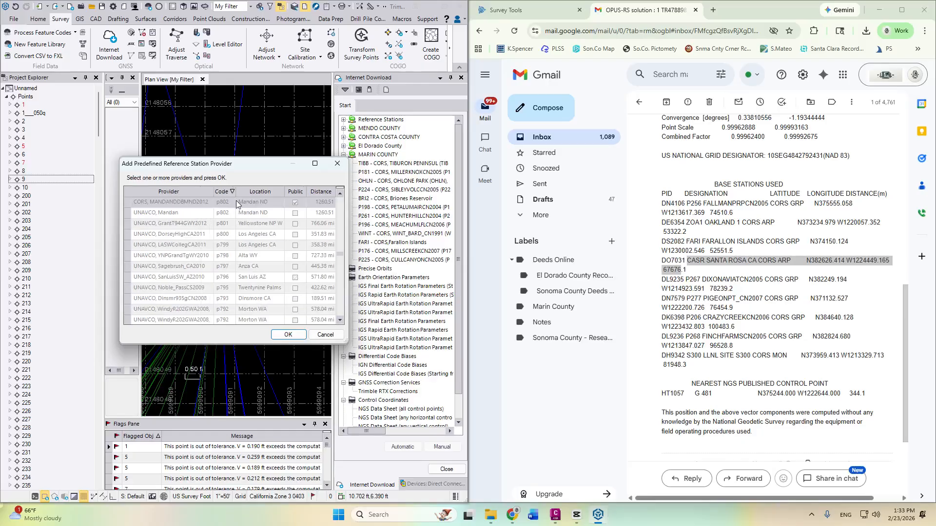
left_click(222, 192)
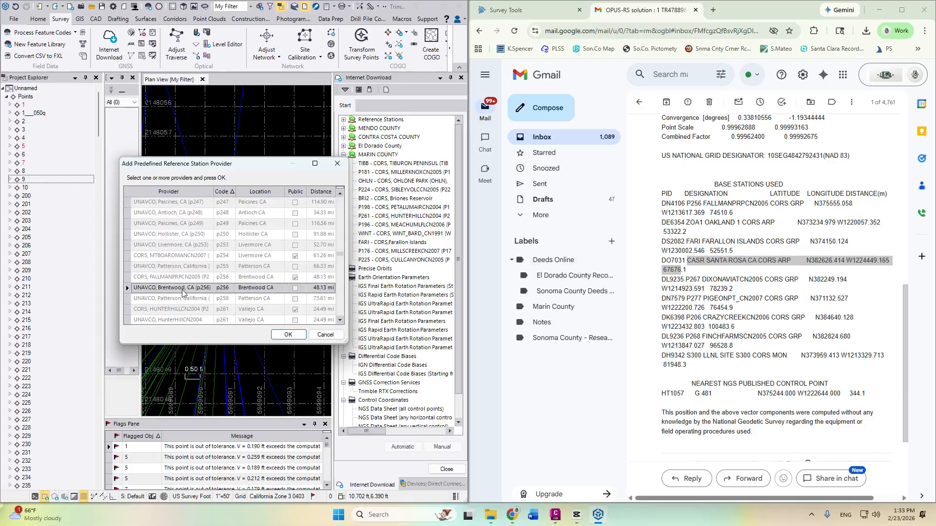
left_click(156, 310)
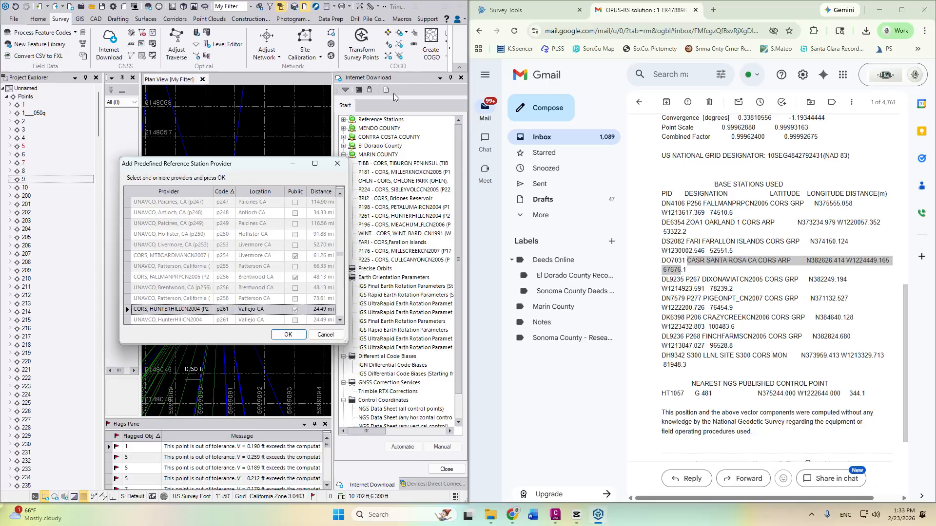
- Minimize the OPUS e-mail window, close the provider list and download configuration, and maximize Trimble Business Center
left_click(901, 10)
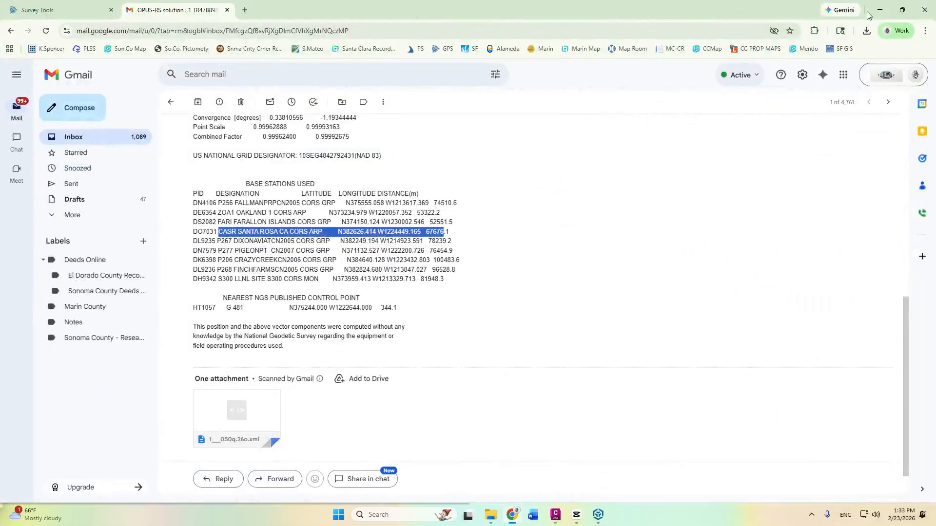
left_click(875, 12)
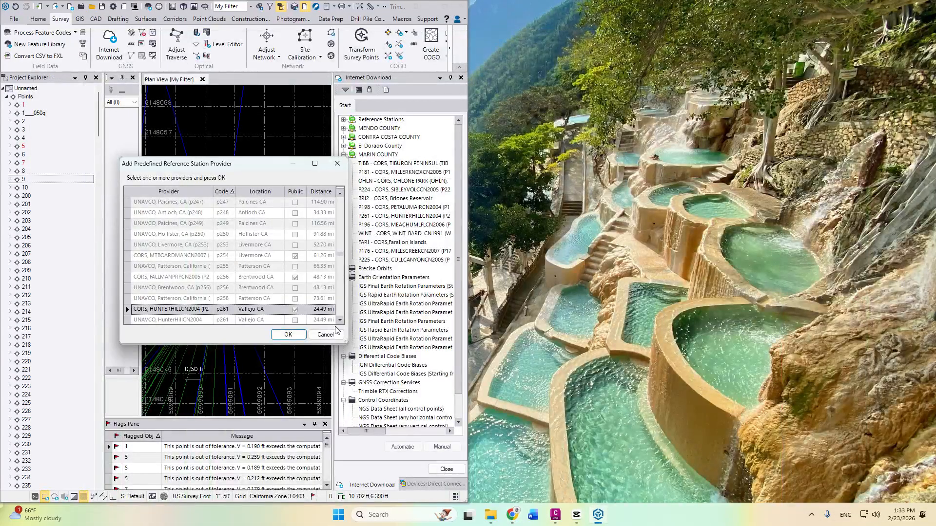
key("Return")
left_click(338, 163)
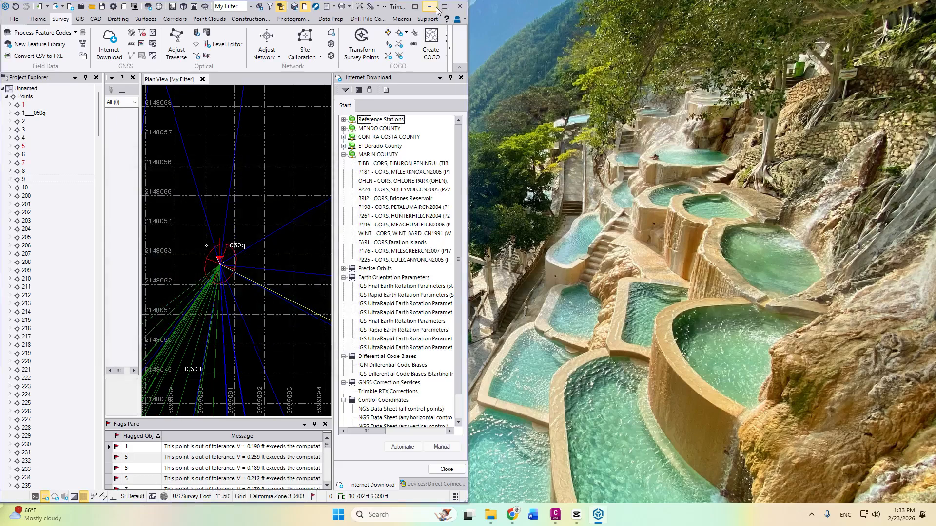
left_click(444, 6)
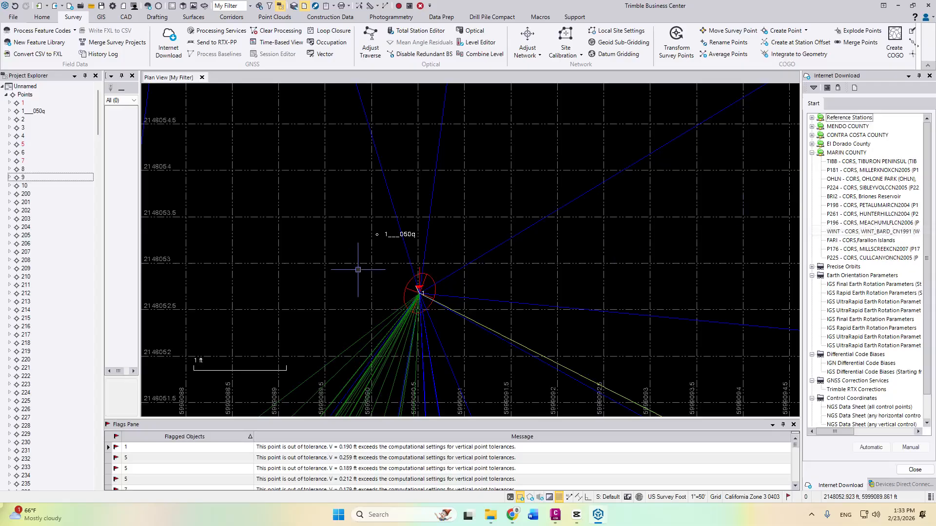
- Select the imported OPUS point 1___050q, widen the Properties pane, and rename the point as 10001
scroll(371, 263, "down", 1)
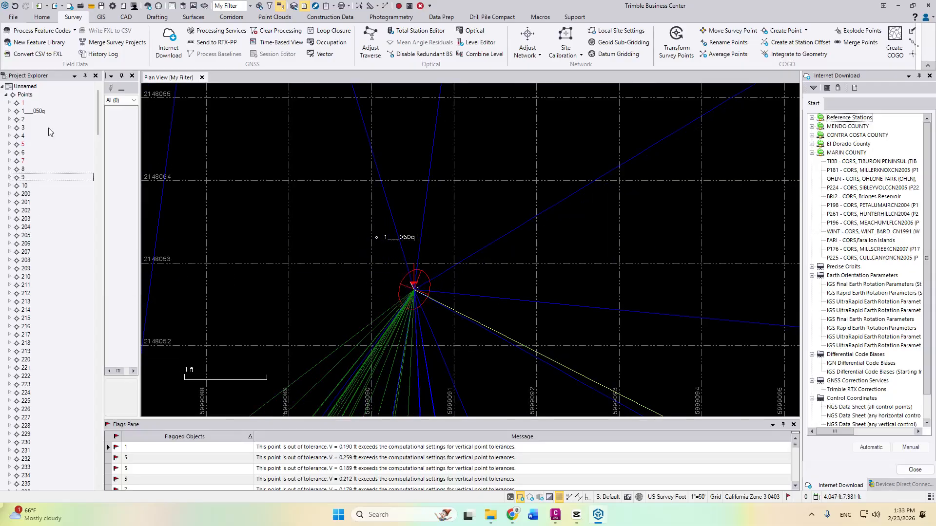
left_click(48, 113)
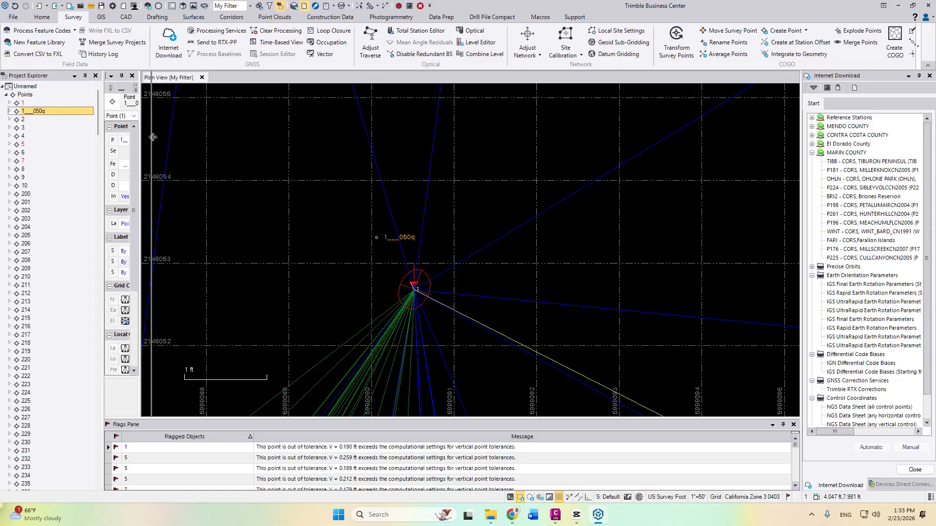
left_click(249, 140)
left_click_drag(249, 140, 171, 138)
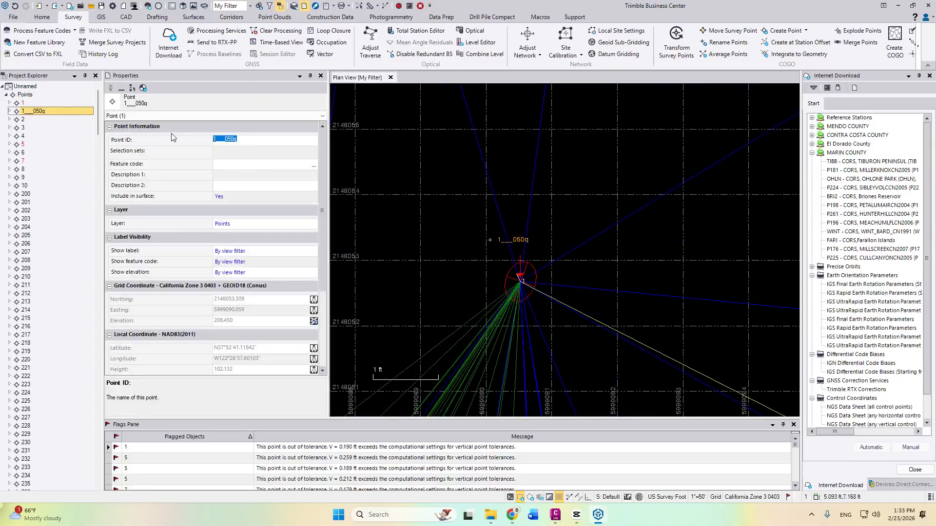
type("10001")
key("Tab")
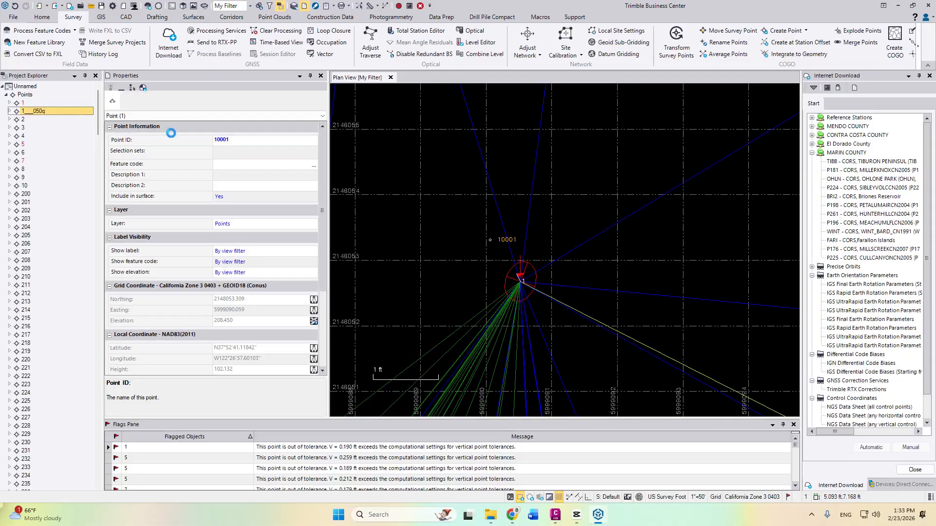
- Set the feature code of point 10001 to OPUS
left_click(234, 161)
type("OP")
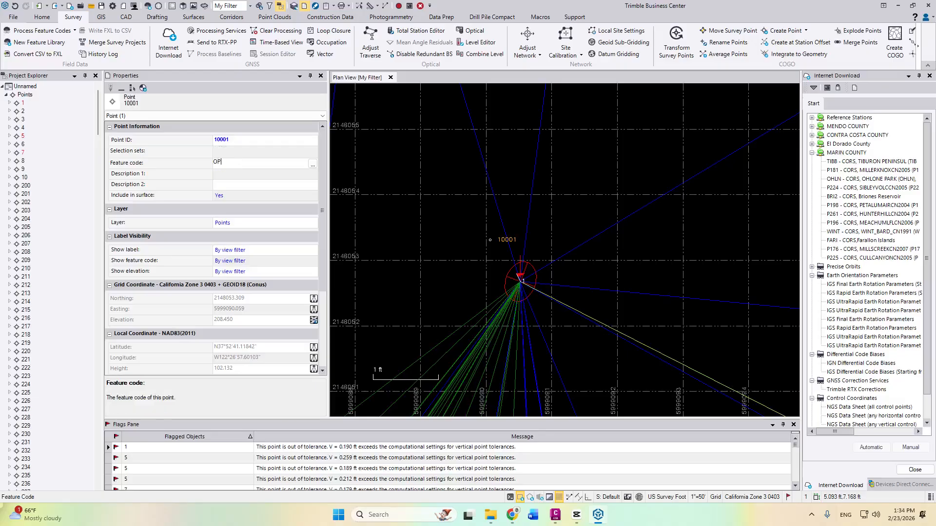
type("US")
key("Return")
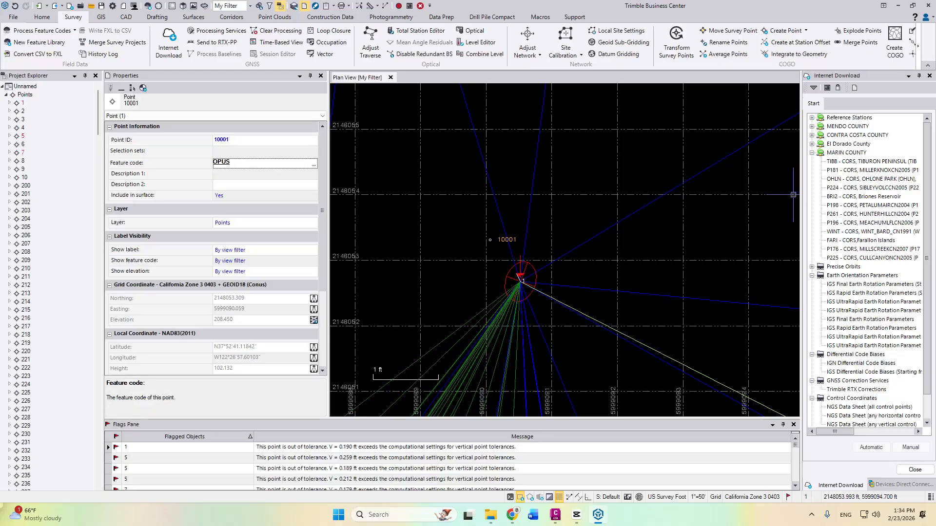
- Expand the MENDO COUNTY provider group and start a download from the P206 UNAVCO Middletown, CA station
left_click(842, 152)
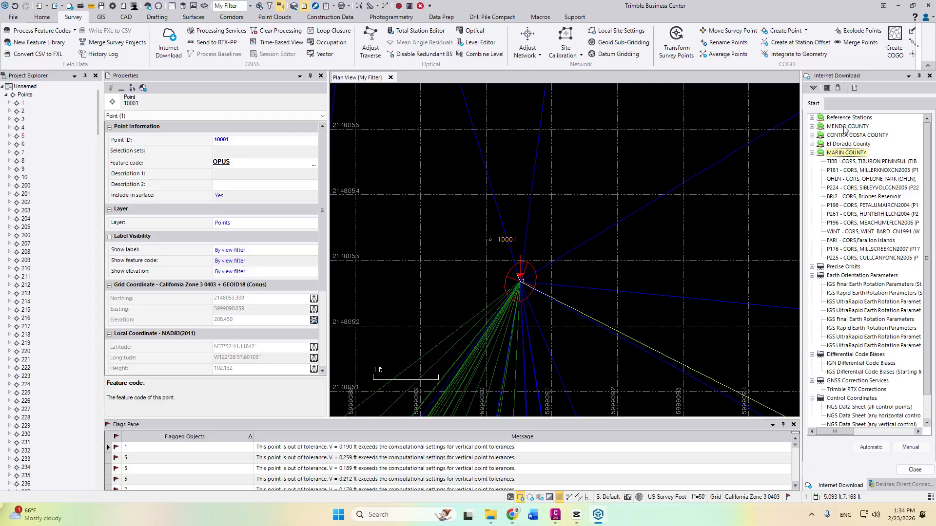
left_click(812, 127)
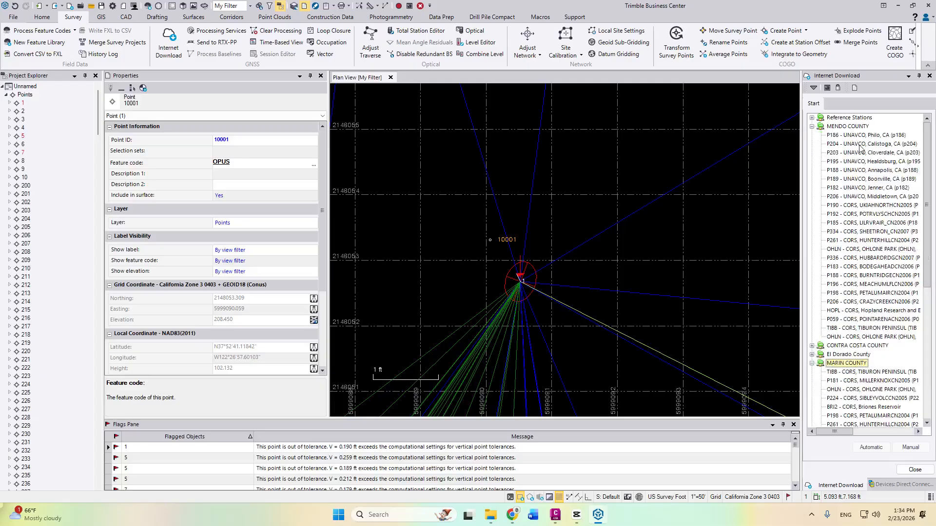
double_click(875, 197)
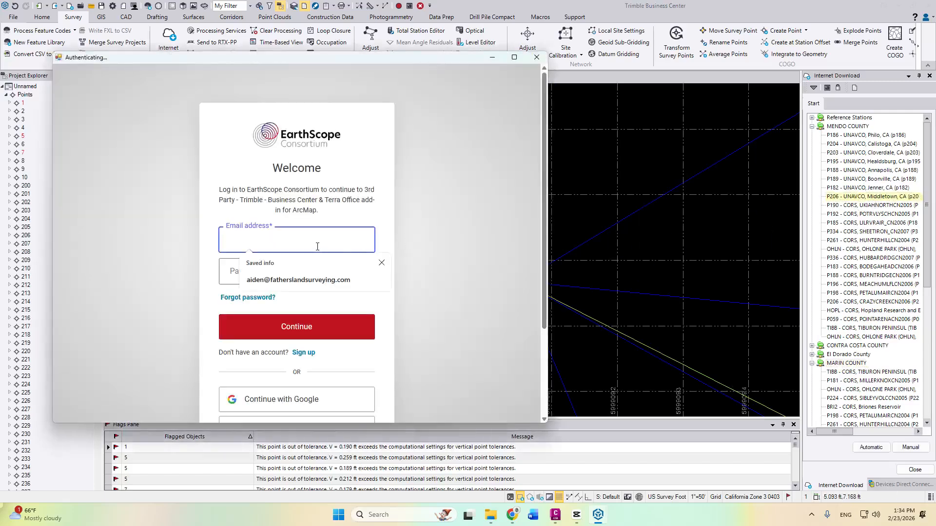
- Try to log in to EarthScope Consortium with the e-mail address and account password
left_click(283, 271)
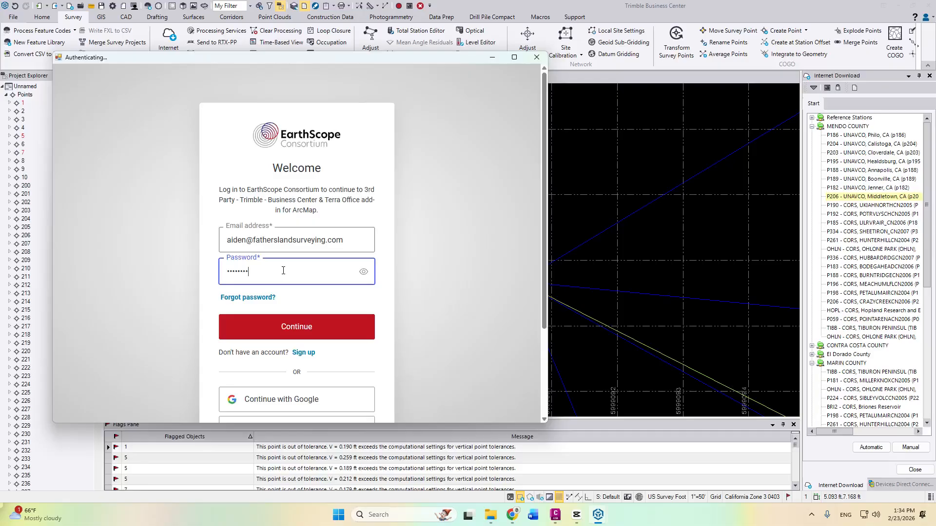
key("Return")
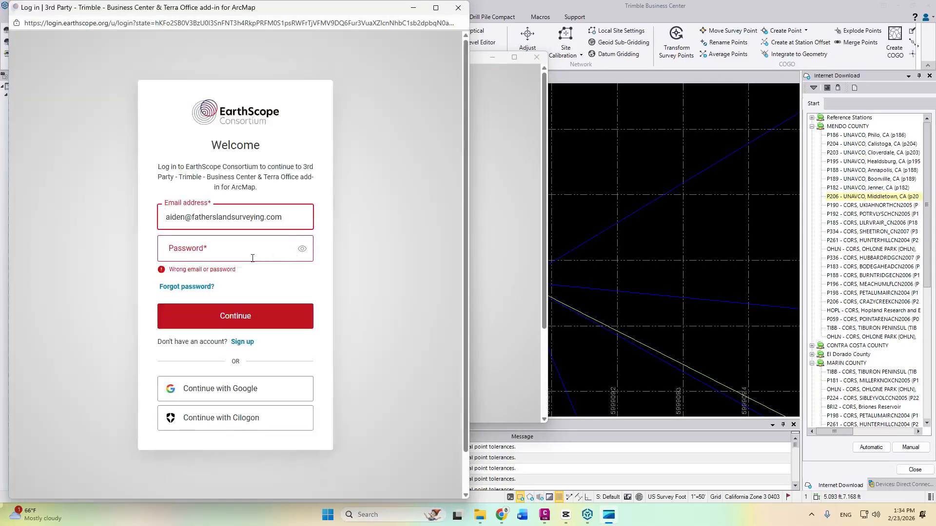
left_click(247, 255)
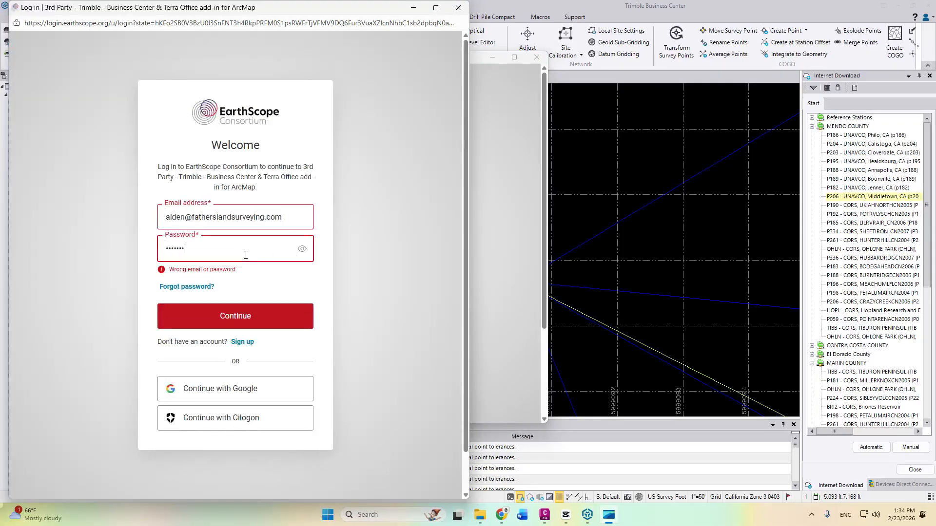
key("Return")
left_click(246, 255)
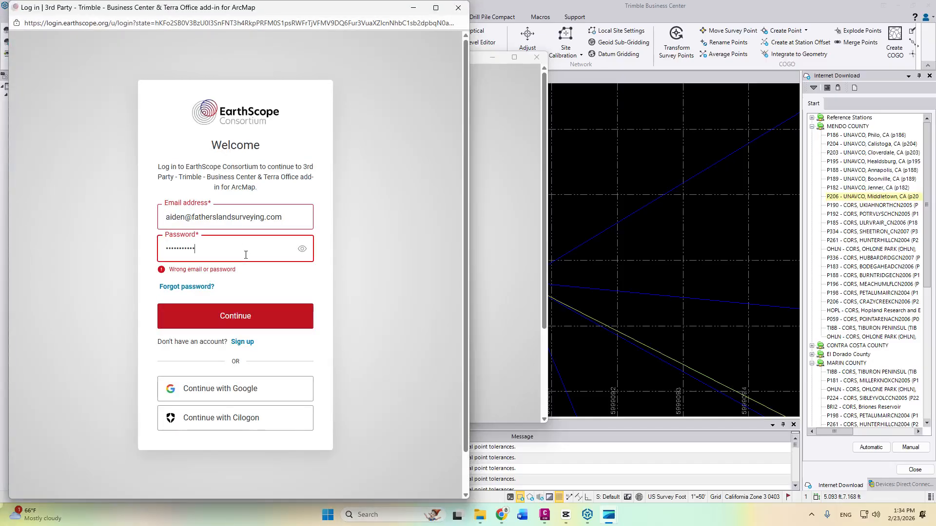
key("Return")
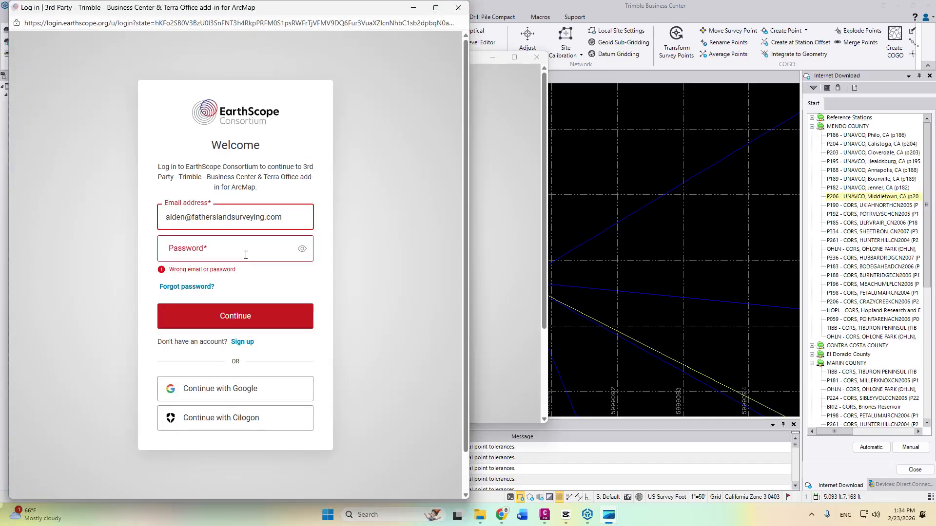
left_click(241, 258)
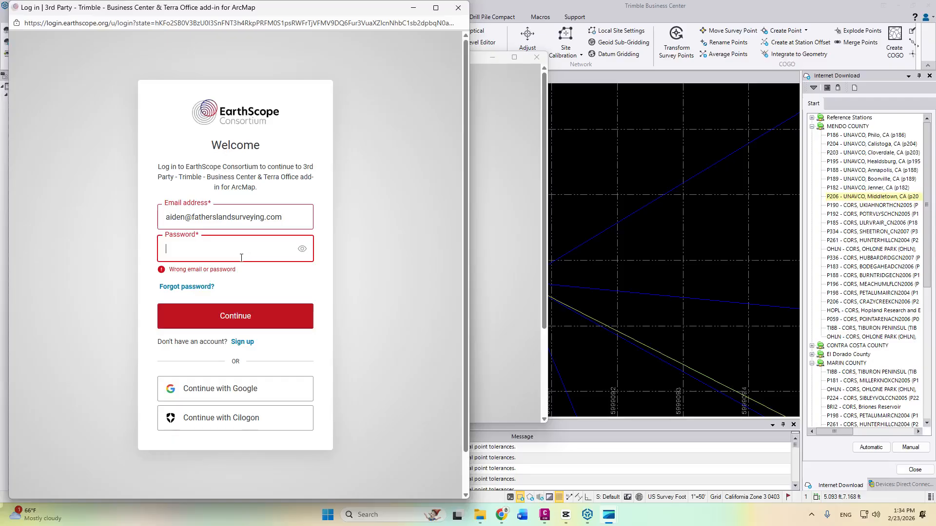
- Sign in to EarthScope through the saved Google account, entering the Google account password
left_click(228, 390)
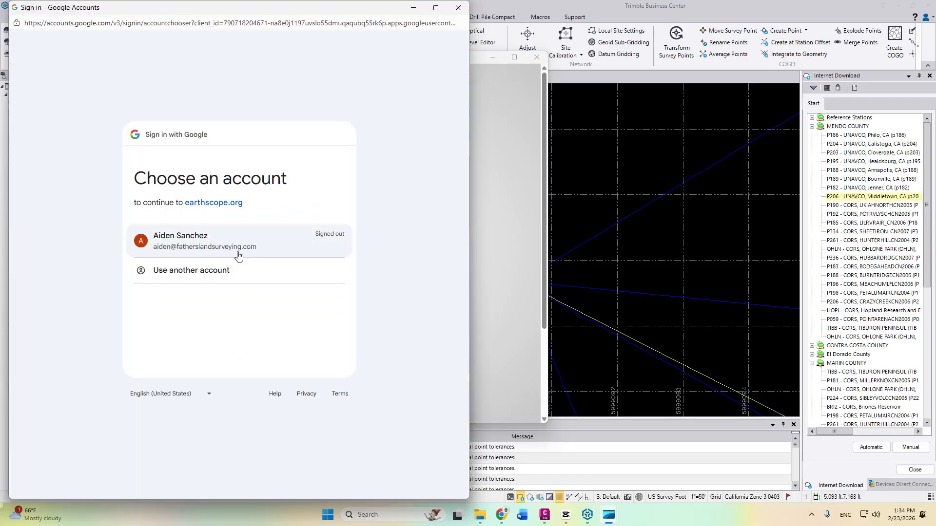
left_click(239, 252)
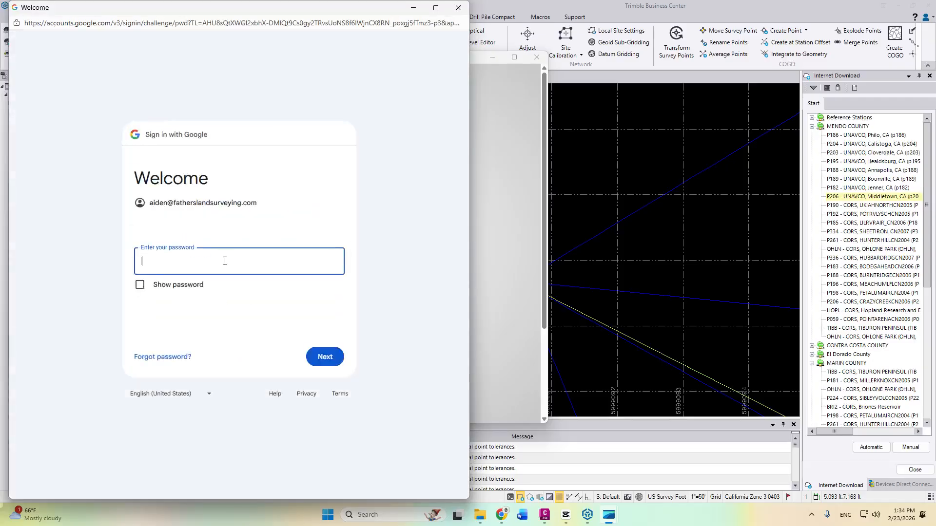
type("•")
key("Return")
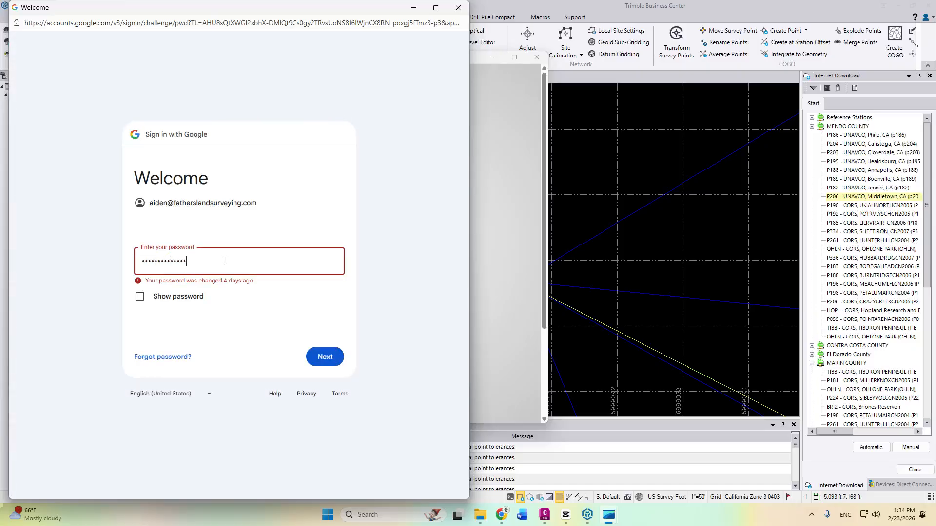
key("Return")
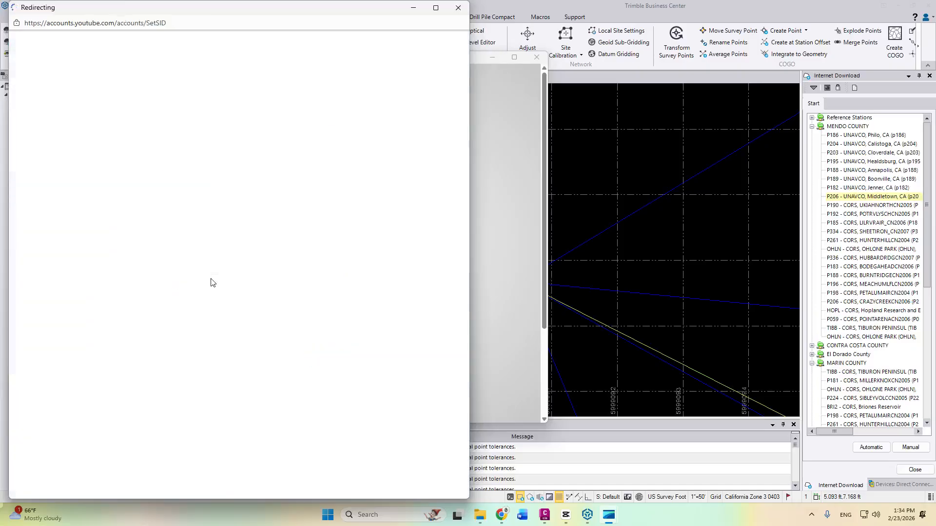
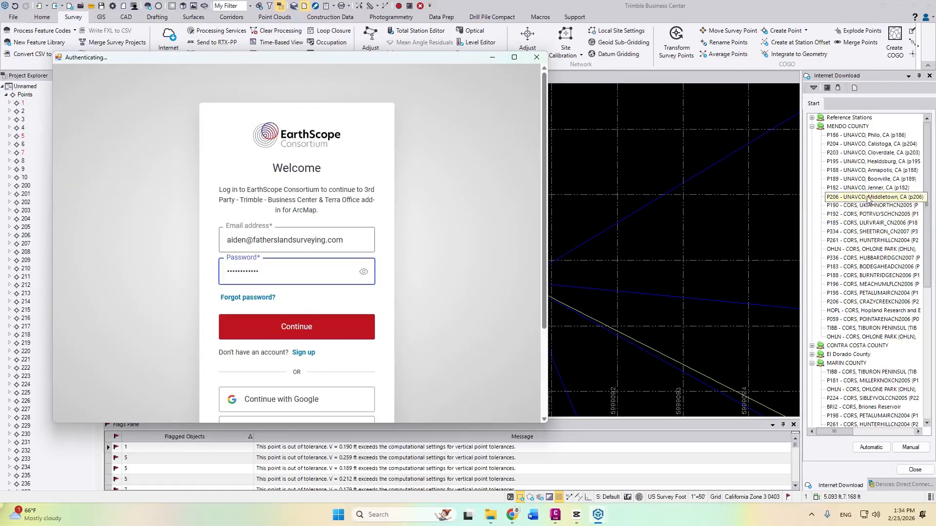
- Log in to EarthScope with the account password and download the P206 UNAVCO Middletown, CA observation data
left_click(333, 278)
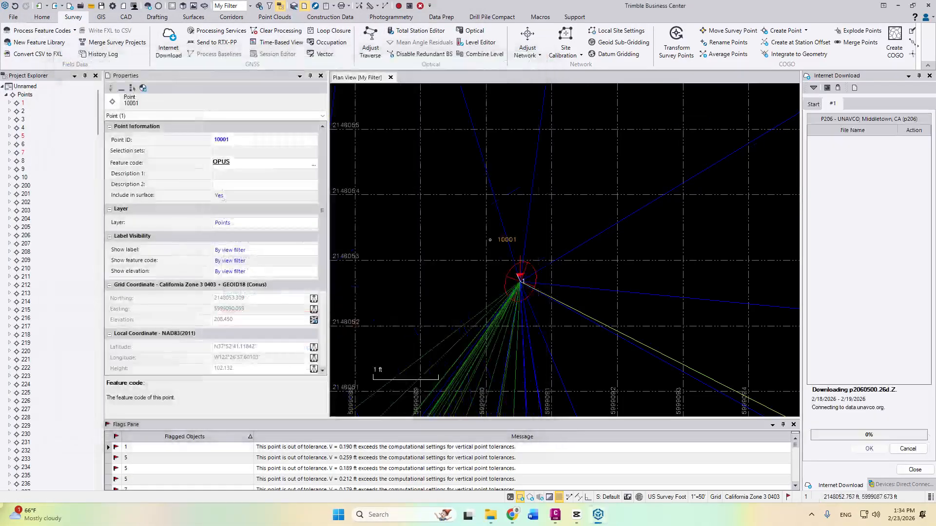
left_click(873, 448)
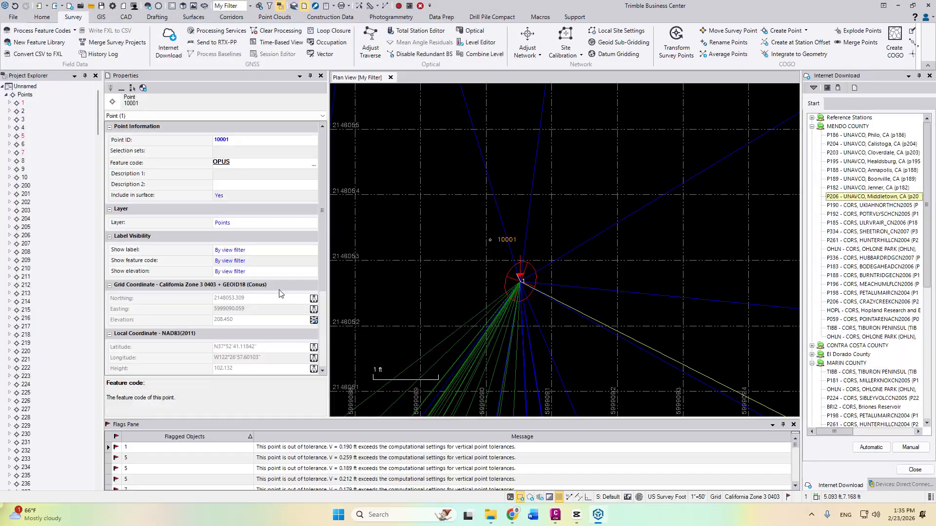
left_click(500, 291)
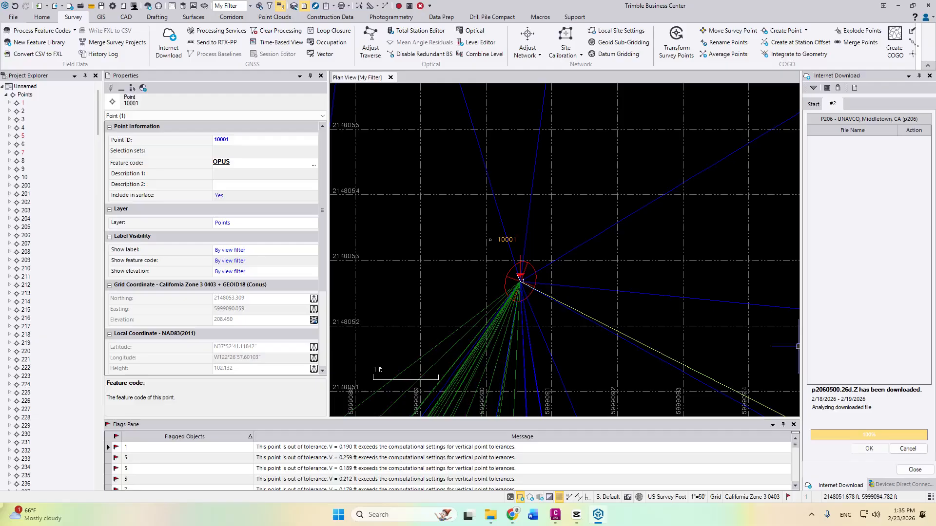
- Import the downloaded file p2060500.26o into the project and clear the existing network adjustment
left_click(869, 449)
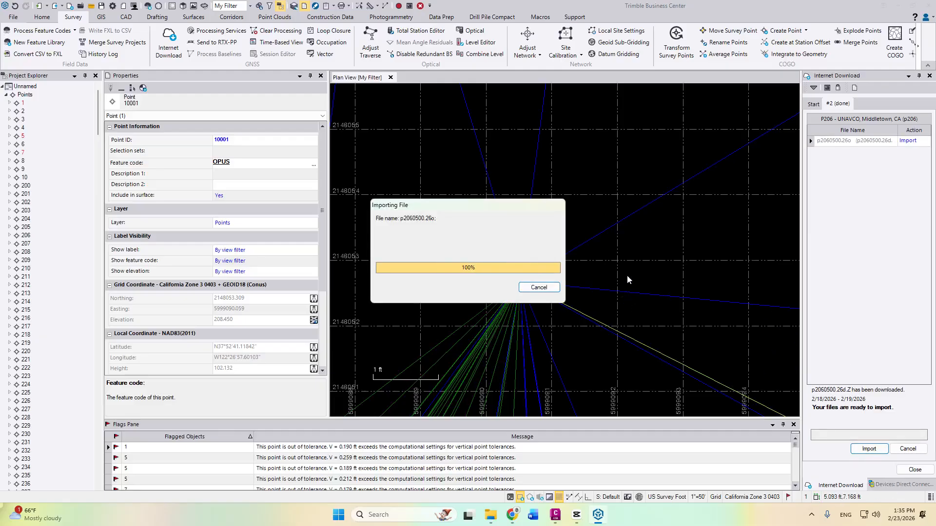
left_click(628, 347)
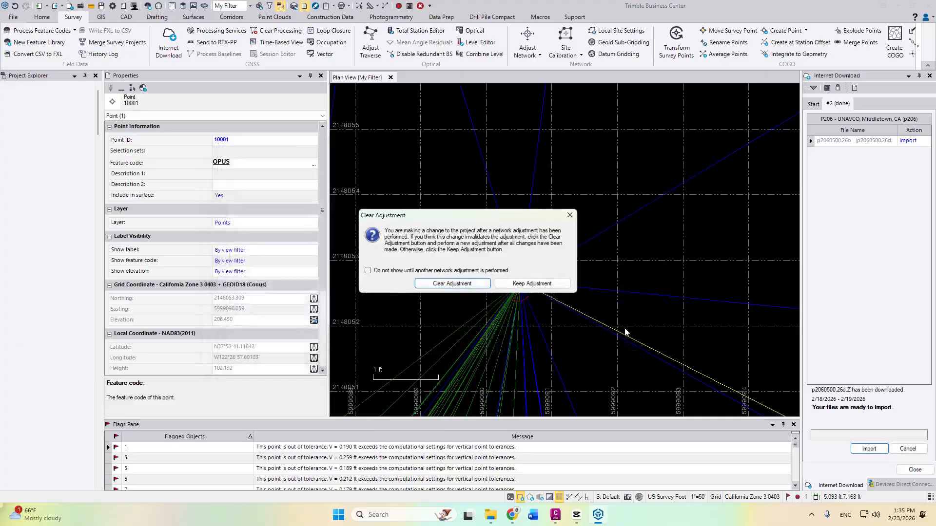
left_click(453, 283)
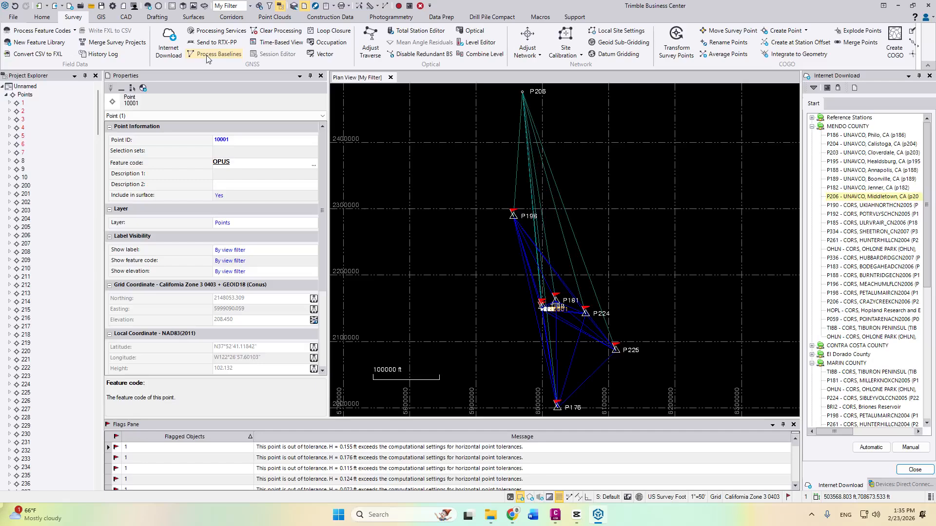
- Process the baselines connecting the imported P206 station and save the processing results
left_click(207, 55)
left_click(550, 270)
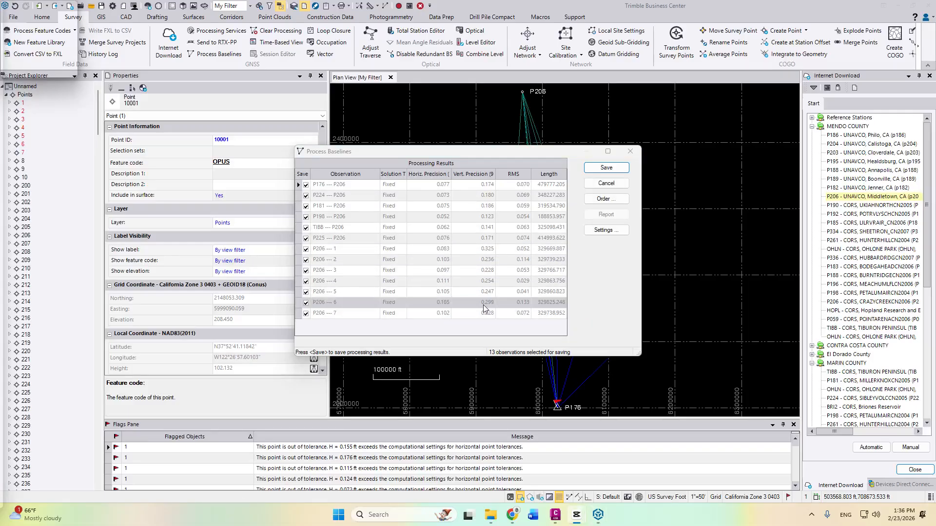
left_click(606, 167)
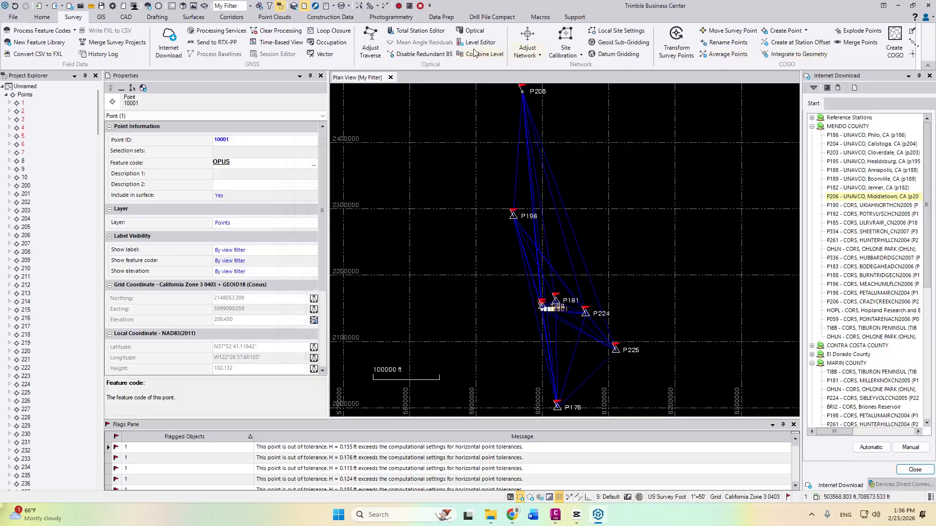
- Open the network adjustment and set the latitude, longitude and height of P206's global coordinate to Control Quality
left_click(531, 37)
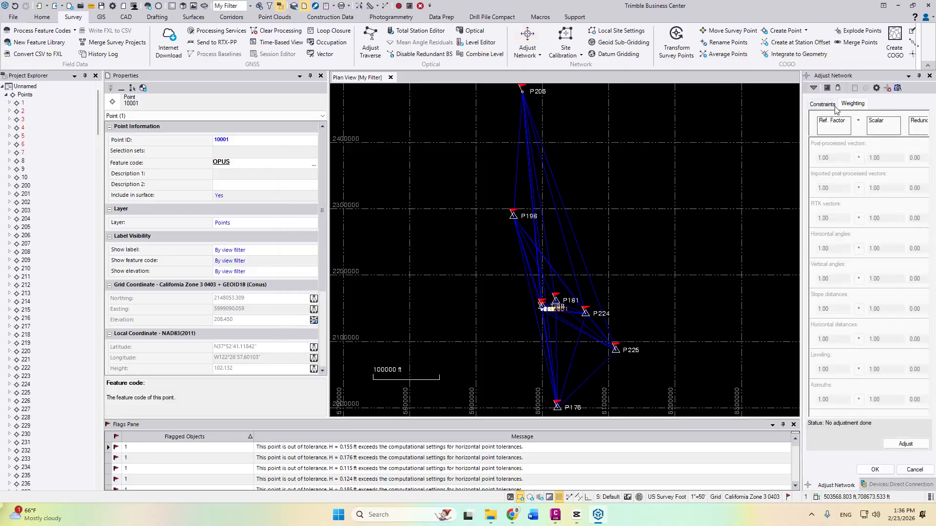
left_click(904, 444)
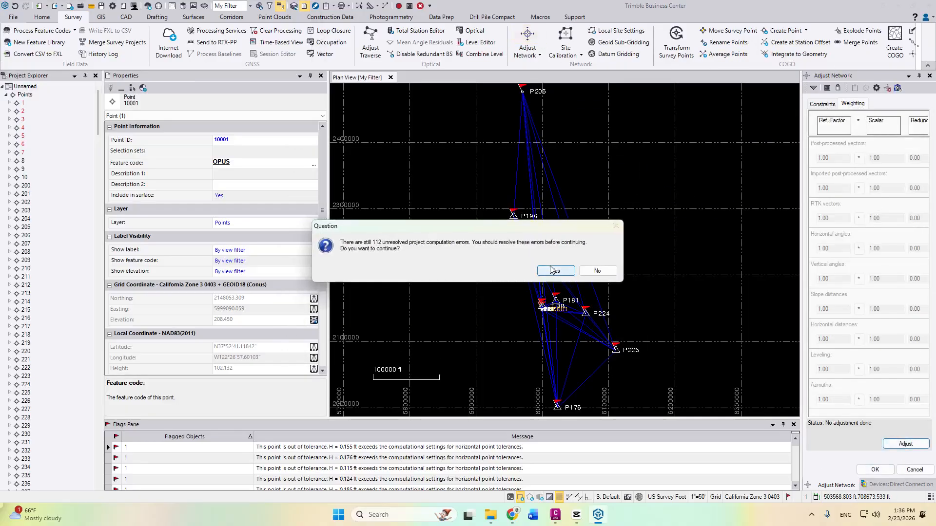
left_click(587, 272)
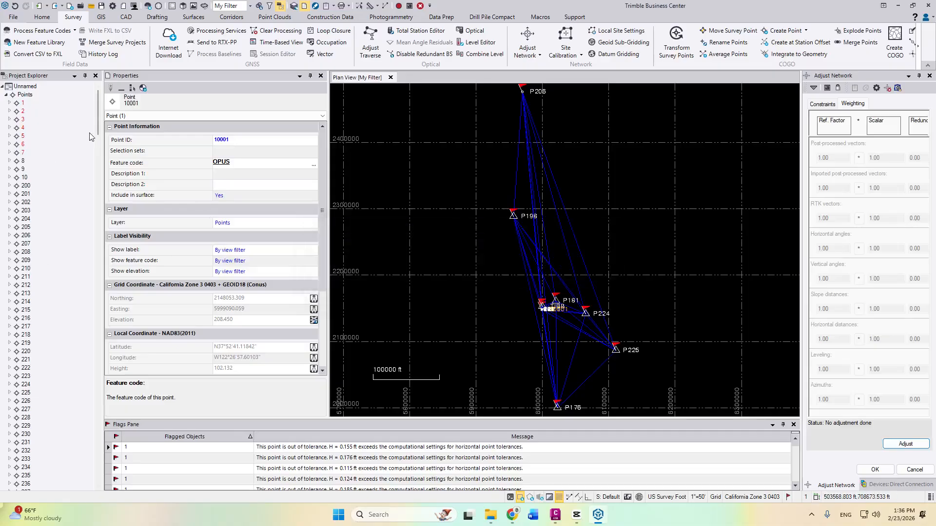
left_click_drag(97, 117, 111, 325)
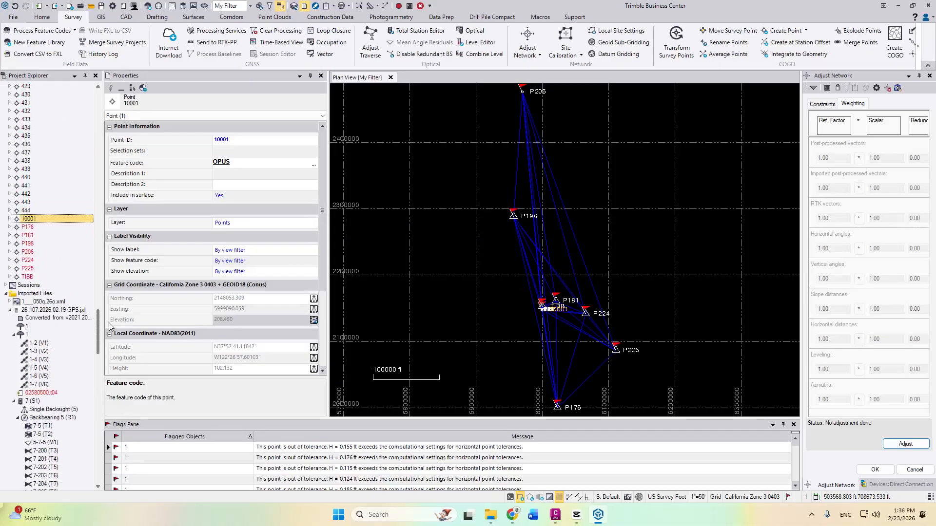
double_click(13, 252)
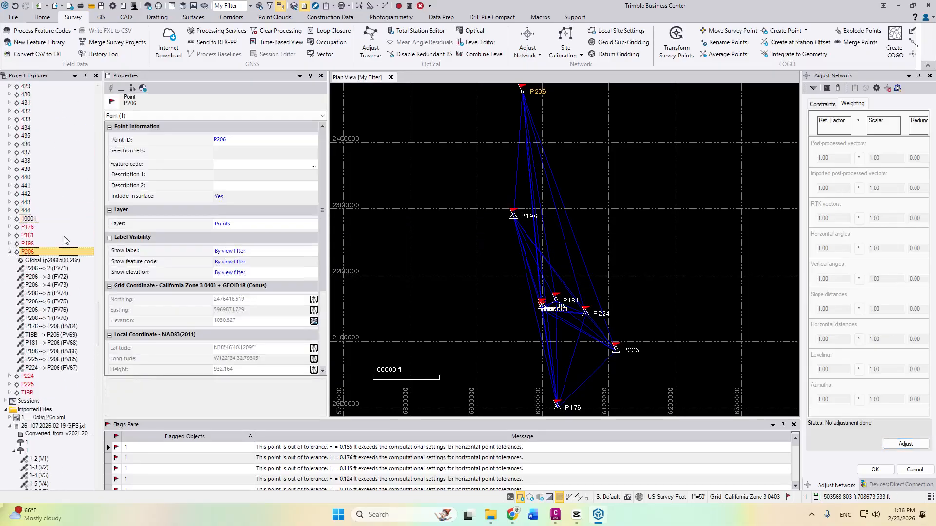
key("Down")
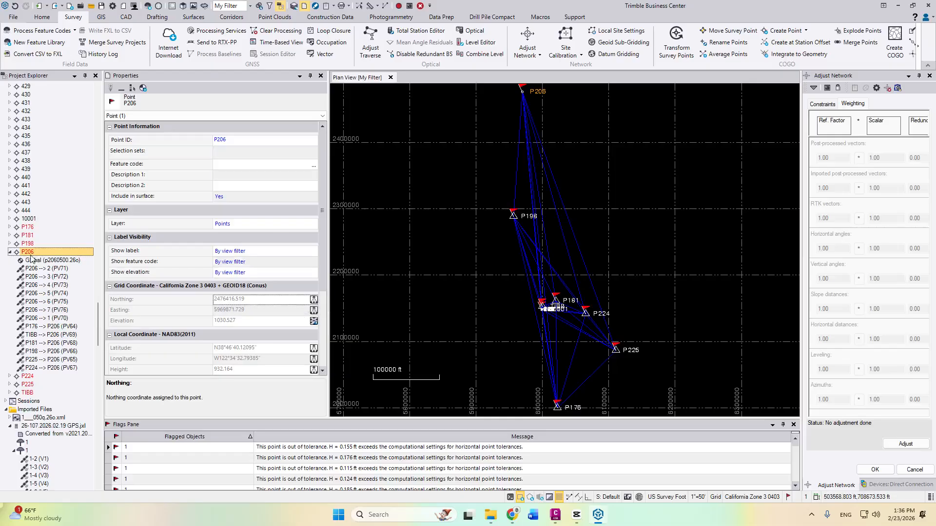
left_click(322, 168)
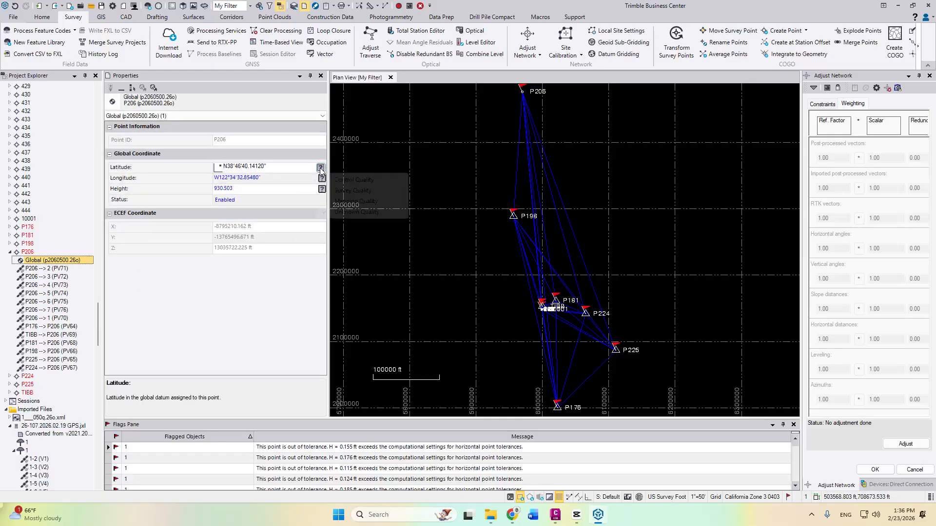
left_click(346, 181)
left_click(321, 189)
left_click(340, 200)
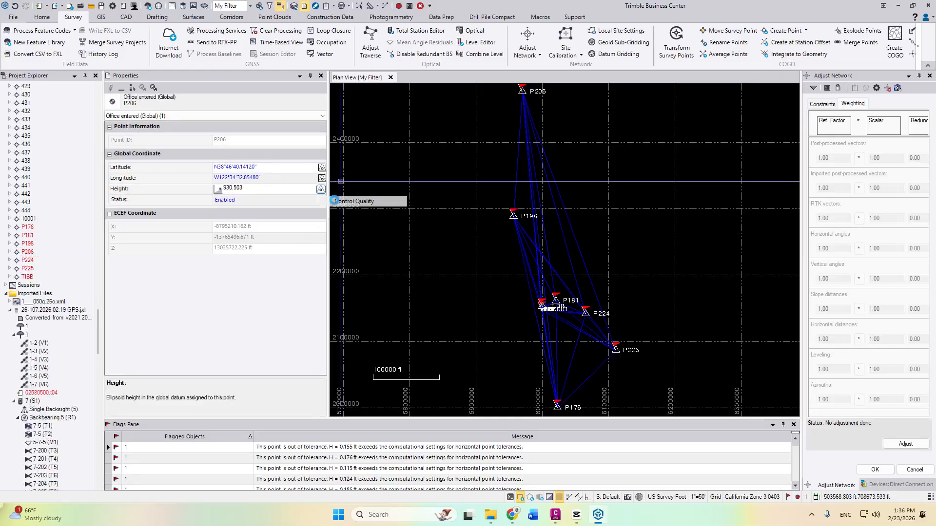
- Run the network adjustment, continuing despite the unresolved computation errors, and view its results
left_click(908, 444)
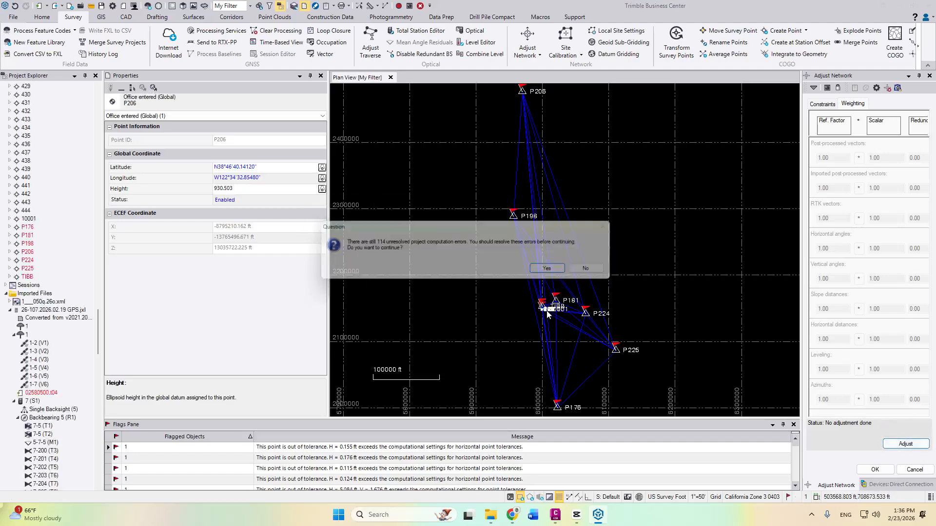
left_click(560, 273)
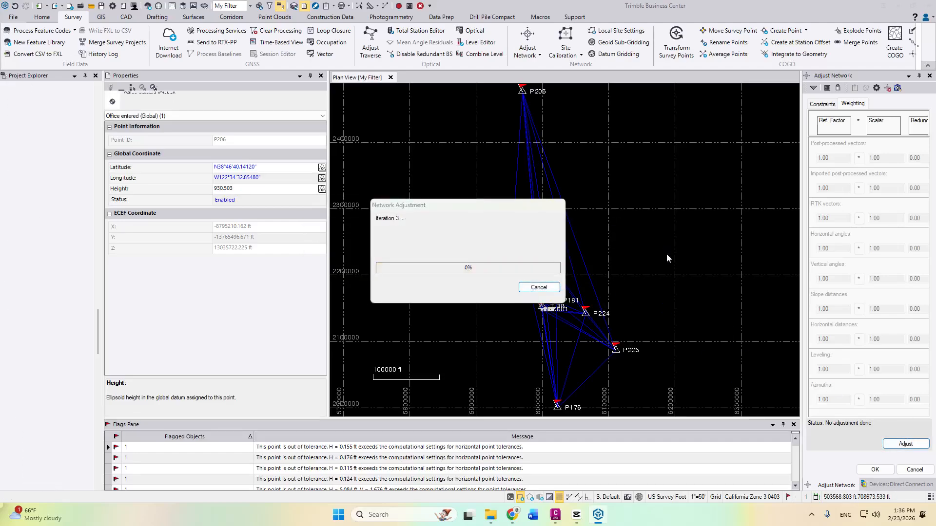
left_click(879, 104)
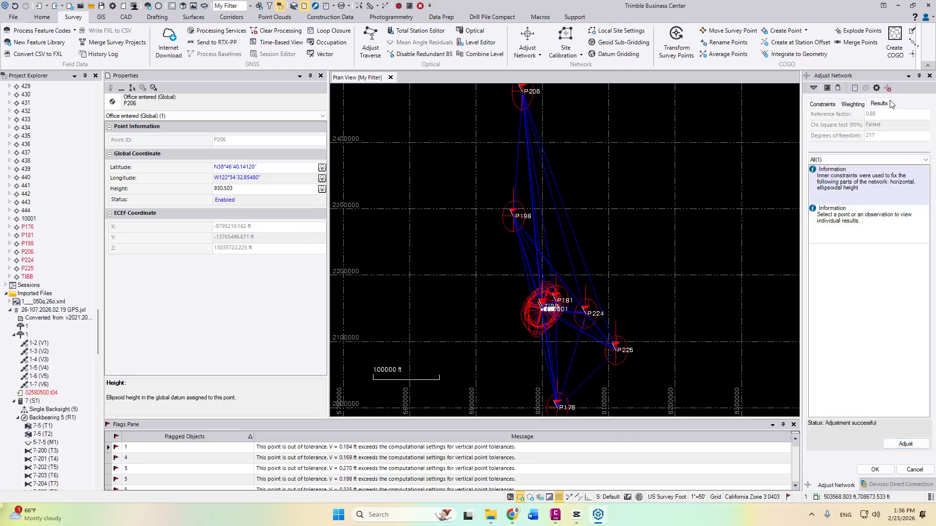
- Set the scalars to 0.80 for post-processed vectors and 1.34 for RTK vectors, and rerun the adjustment
left_click(854, 105)
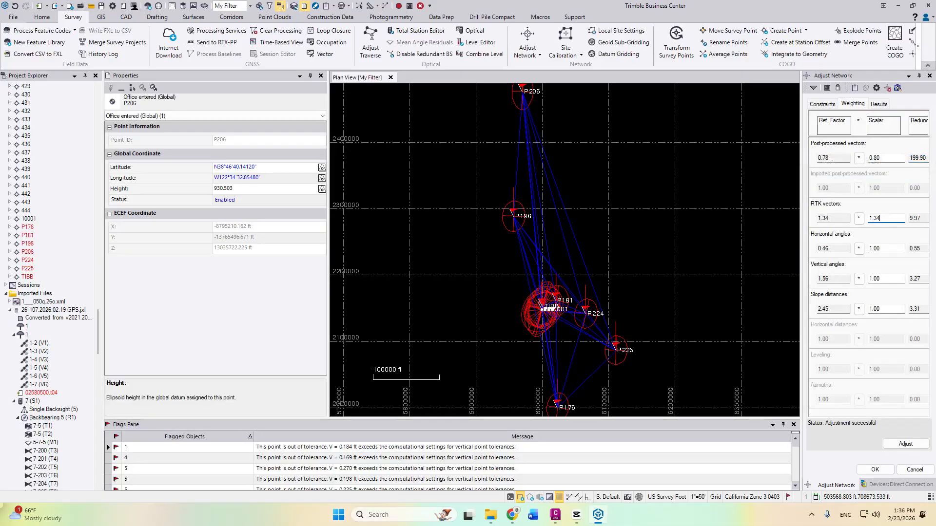
left_click(905, 444)
left_click(569, 273)
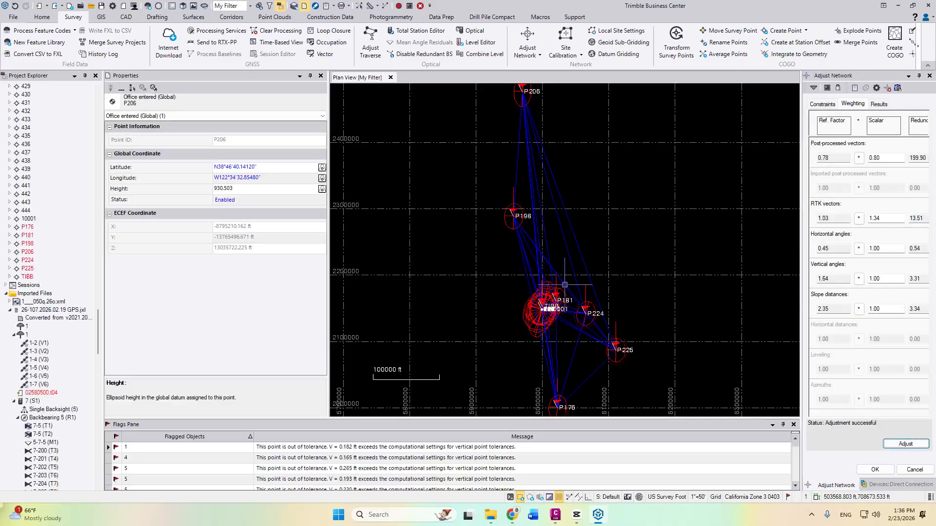
- Check the chi square test in the adjustment results and compare adjusted point 1 with OPUS point 10001 in the plan view
scroll(565, 285, "up", 10)
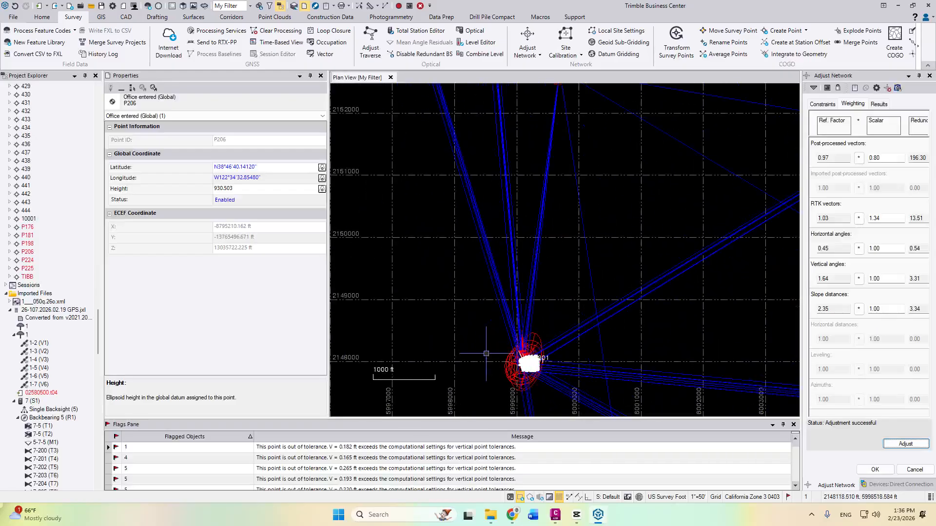
left_click(876, 104)
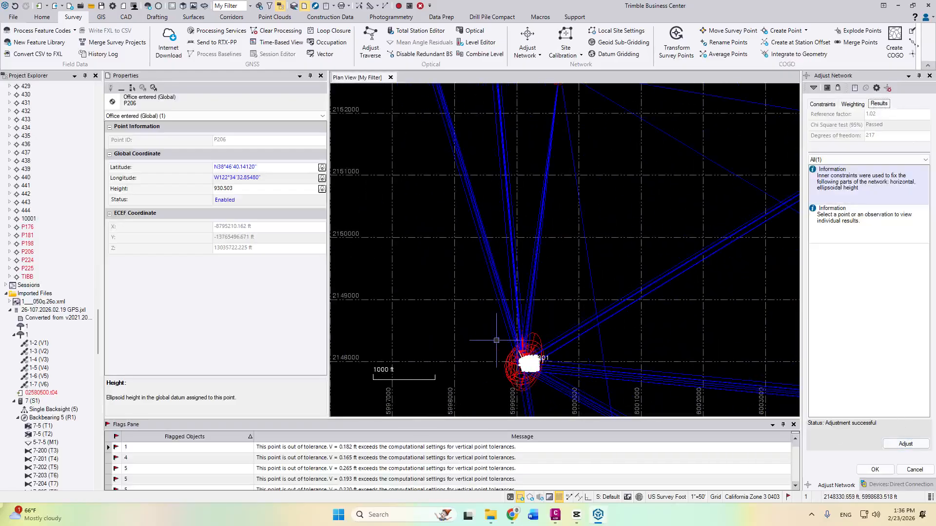
scroll(512, 341, "up", 12)
scroll(505, 316, "up", 5)
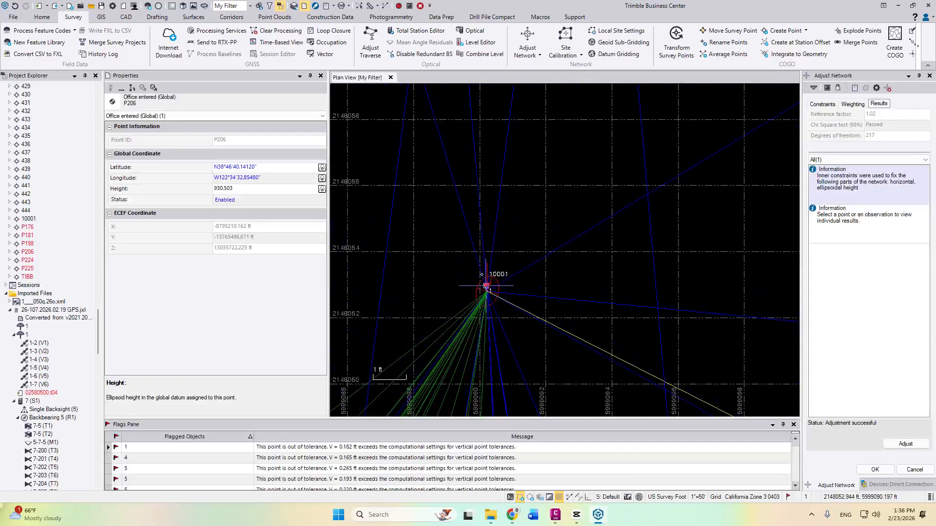
- Measure the inverse from OPUS point 10001 to adjusted point 1
left_click(385, 6)
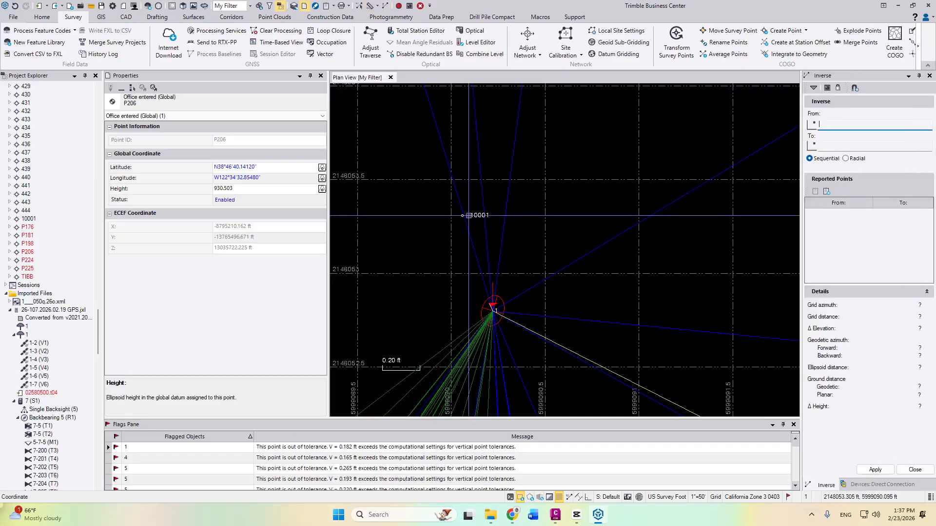
left_click(462, 215)
left_click(494, 312)
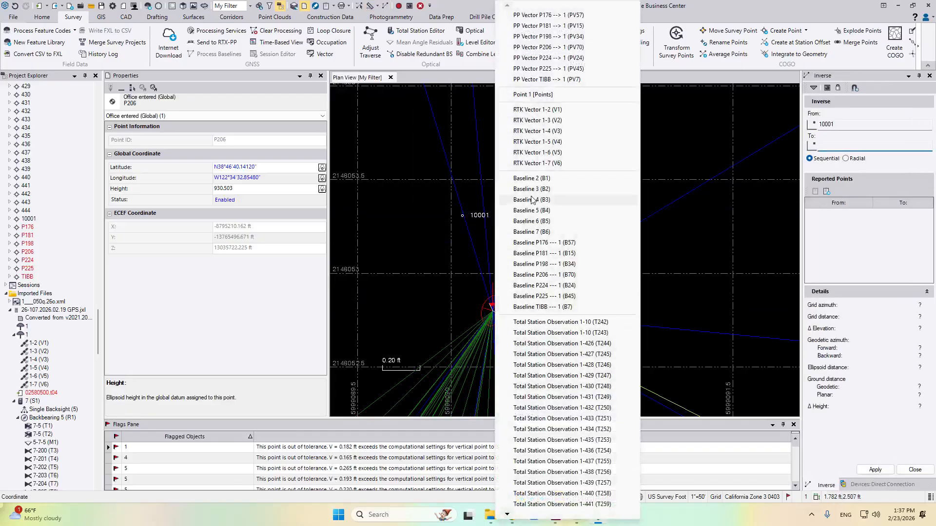
left_click(534, 94)
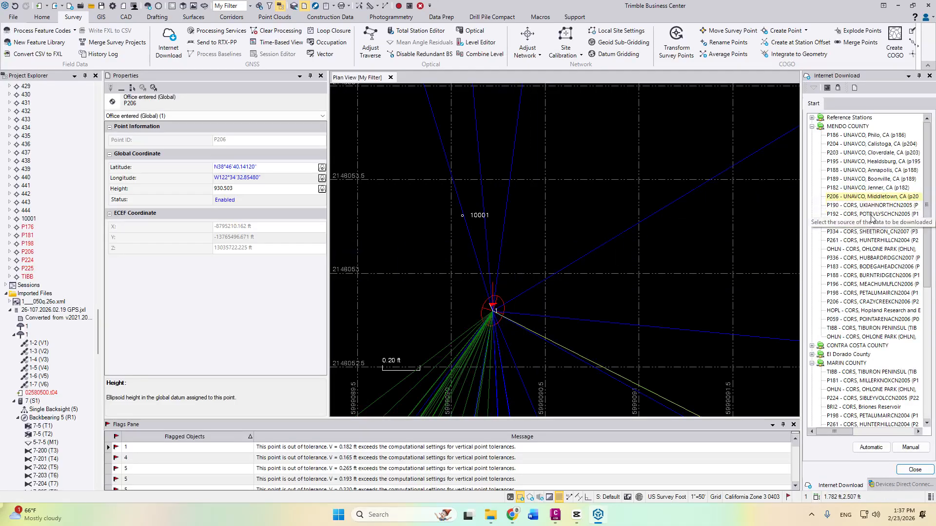
- Review the Mendo County and Marin County reference stations available for internet download, and close the list
scroll(864, 168, "down", 2)
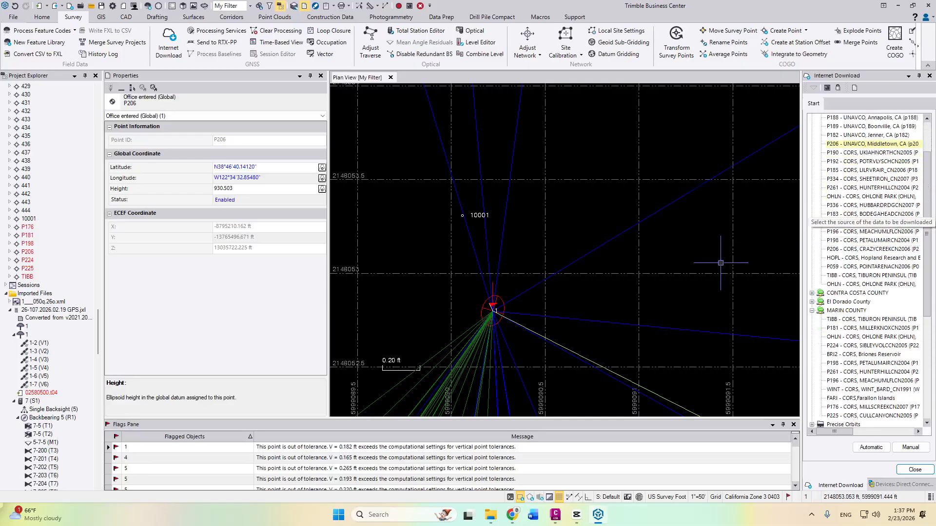
key("Escape")
- Start saving the project as a VCE project file and cancel the save
key("ctrl+s")
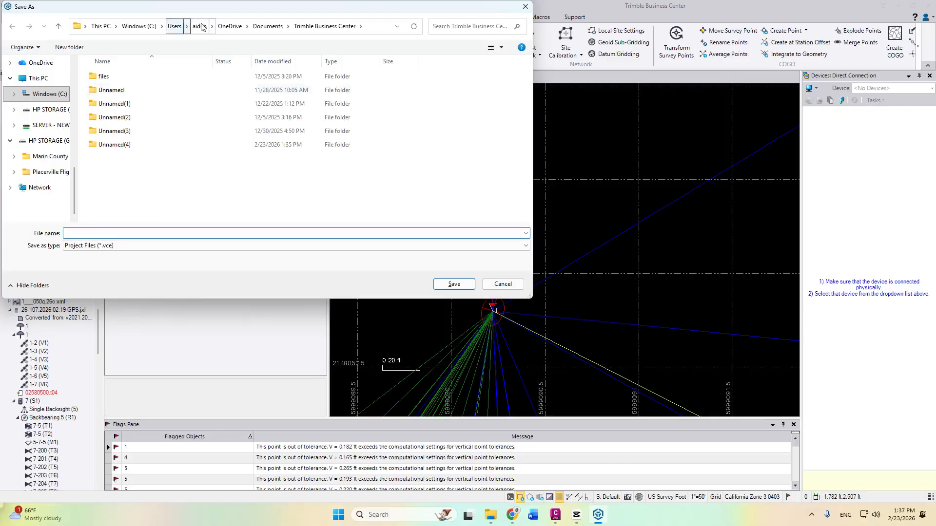
left_click(525, 6)
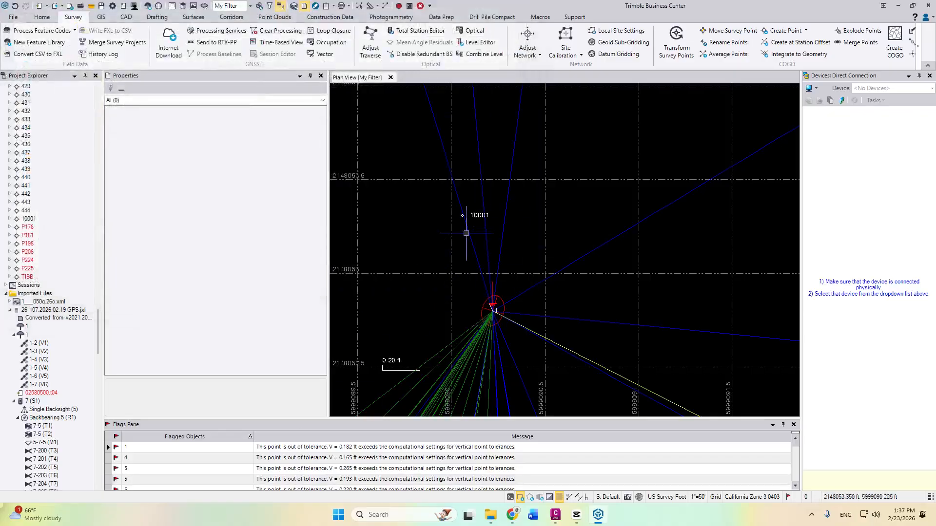
scroll(54, 243, "down", 1)
scroll(464, 291, "down", 15)
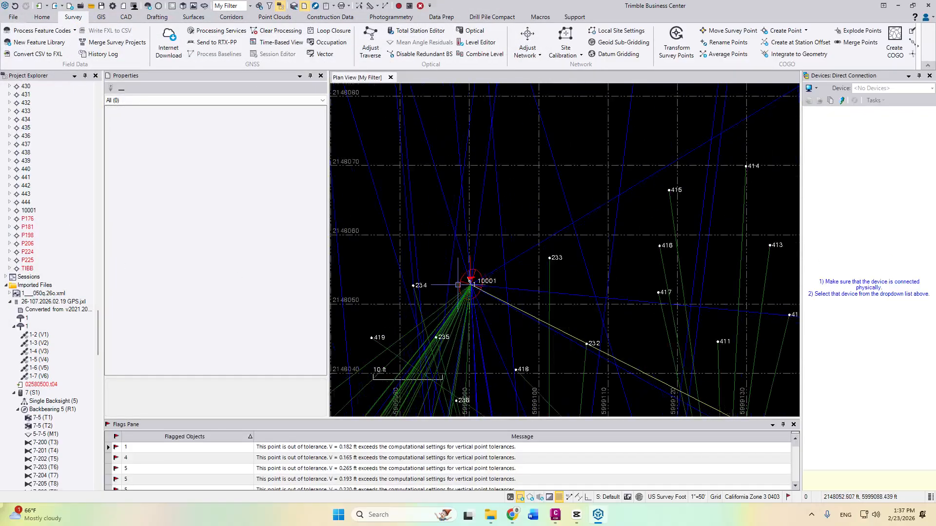
scroll(463, 292, "down", 5)
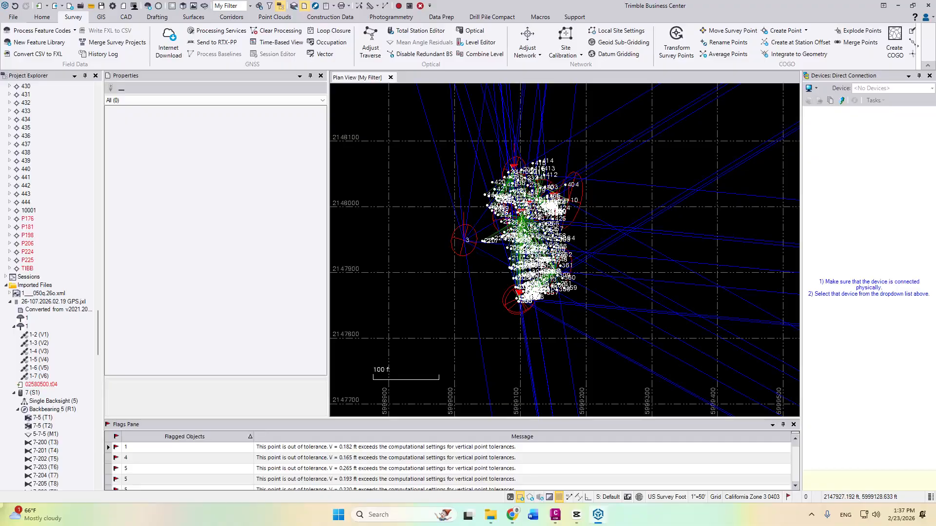
scroll(535, 251, "up", 5)
left_click_drag(463, 111, 498, 278)
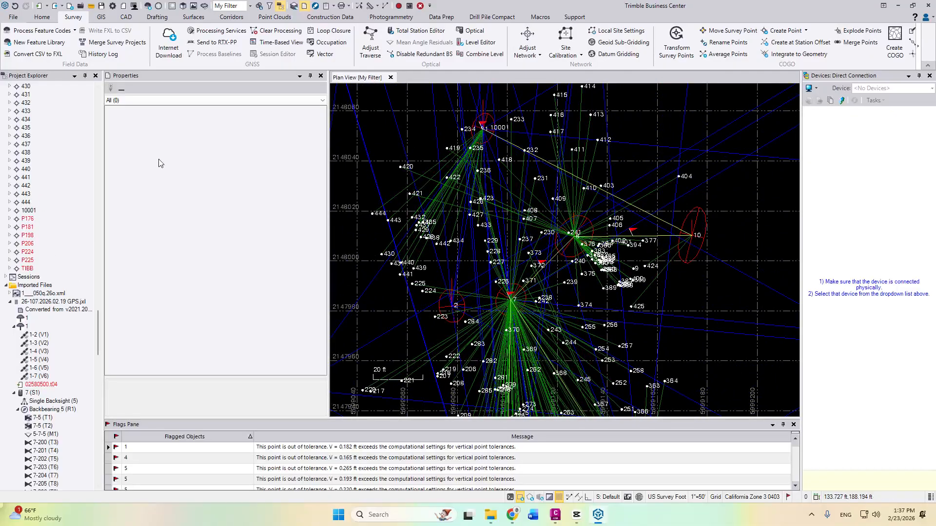